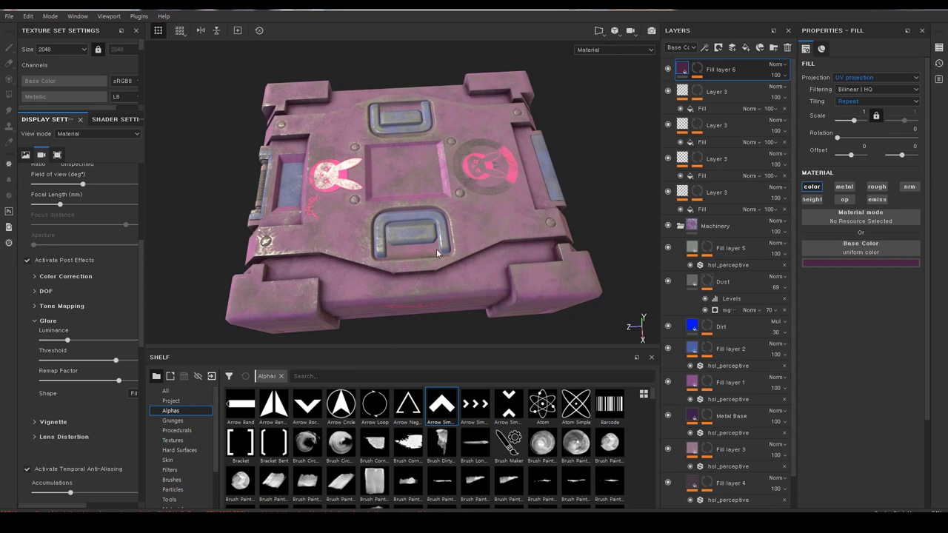
- Orbit the pink crate to view it from several angles, including a low side view and the top face
left_click_drag(534, 250, 423, 263, "alt")
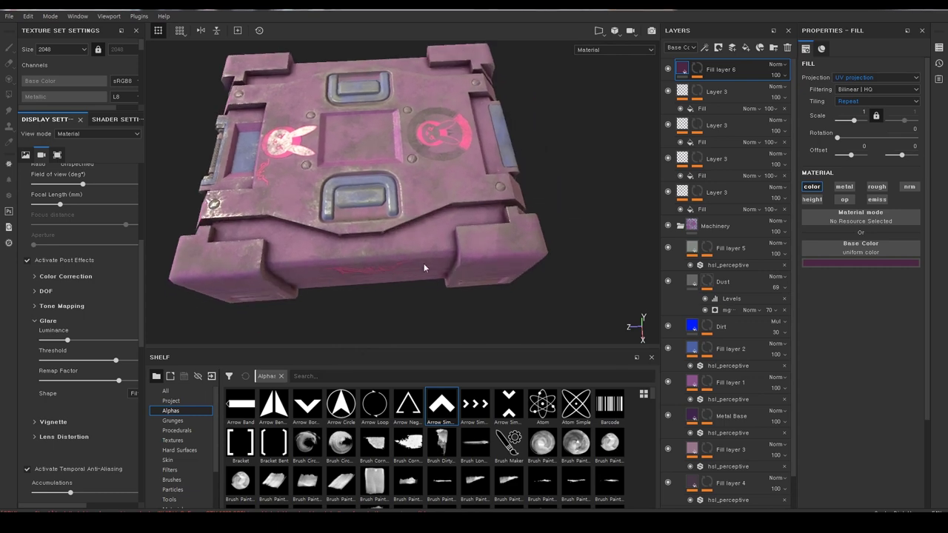
left_click_drag(394, 232, 414, 227, "alt")
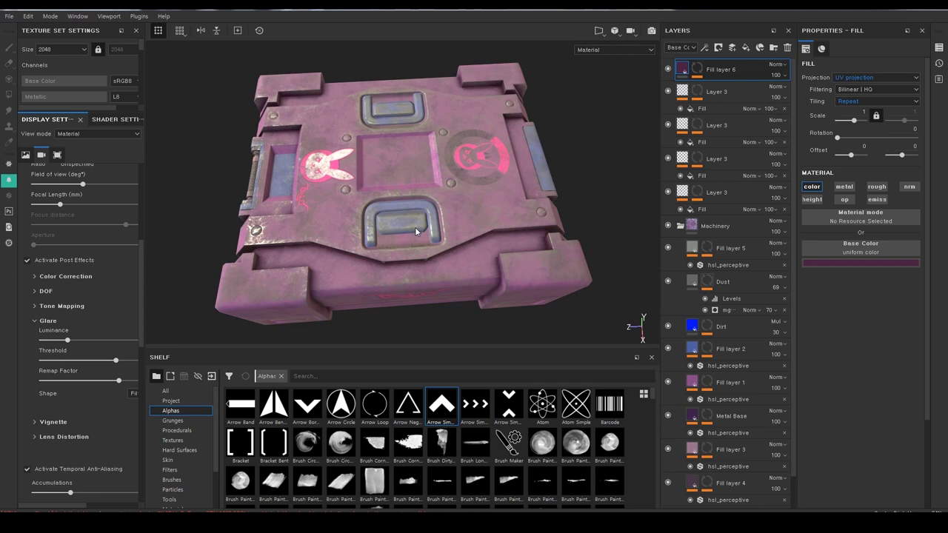
mouse_move(416, 232)
left_mouse_down("alt")
mouse_move(459, 231)
mouse_move(427, 283)
left_mouse_up("alt")
right_click_drag(427, 283, 419, 275, "shift")
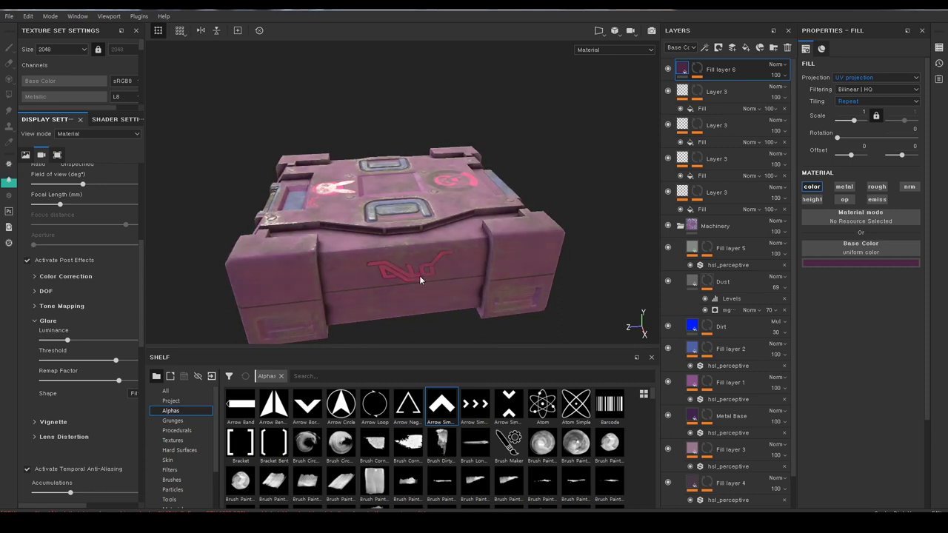
mouse_move(419, 276)
left_mouse_down("alt")
mouse_move(399, 235)
mouse_move(417, 255)
mouse_move(386, 265)
left_mouse_up("alt")
- Rotate the environment light, move to a frontal top-down view, and save the project
right_click_drag(386, 265, 406, 277, "shift")
mouse_move(406, 277)
left_mouse_down("alt")
mouse_move(440, 231)
mouse_move(396, 316)
left_mouse_up("alt")
key("ctrl+s")
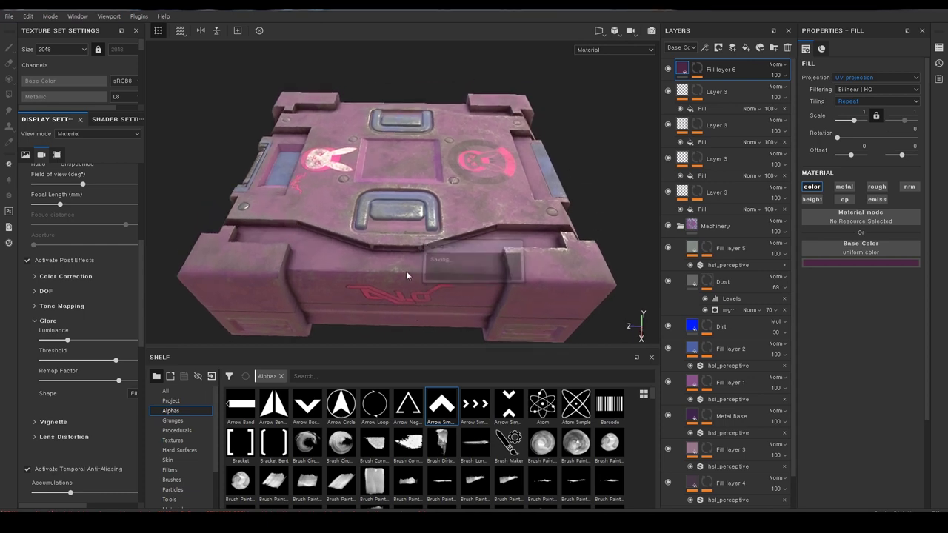
mouse_move(581, 216)
left_mouse_down("alt")
mouse_move(462, 251)
mouse_move(536, 233)
mouse_move(511, 232)
left_mouse_up("alt")
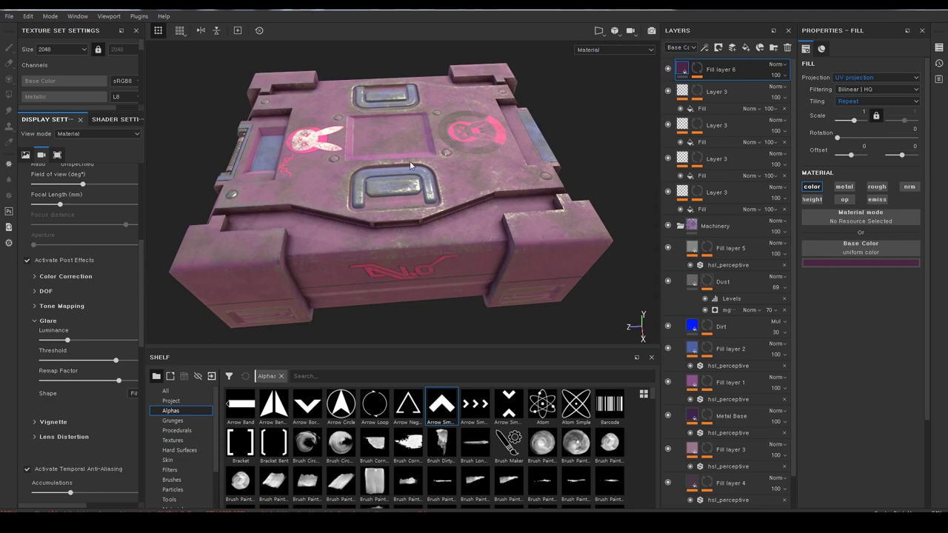
- Add Fill layer 7 on top, give it a black mask, and add a Paint effect to that mask
left_click(746, 48)
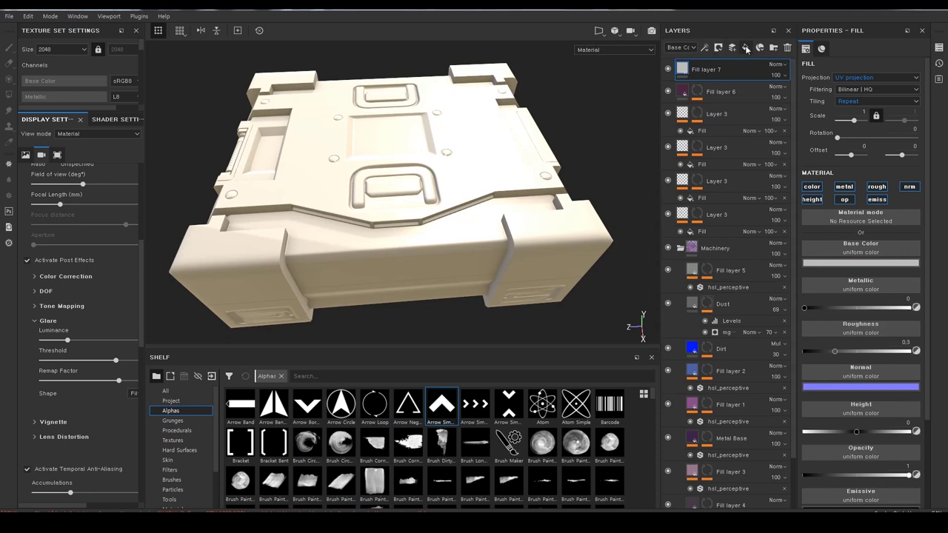
right_click(708, 71)
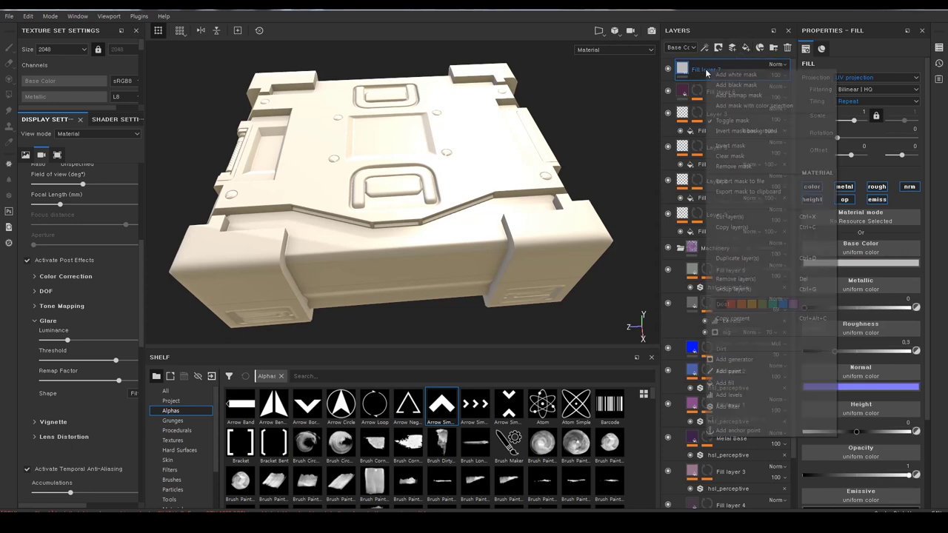
left_click(744, 86)
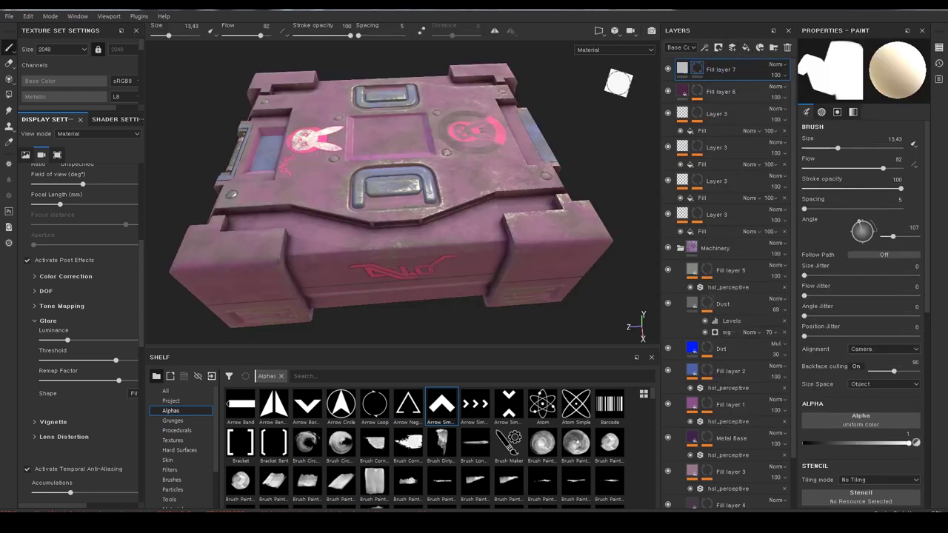
right_click(724, 73)
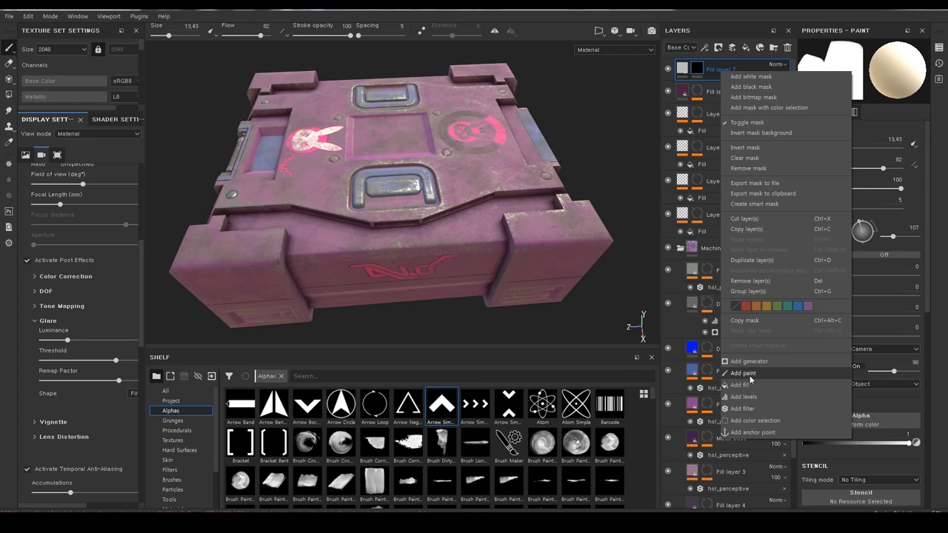
left_click(743, 373)
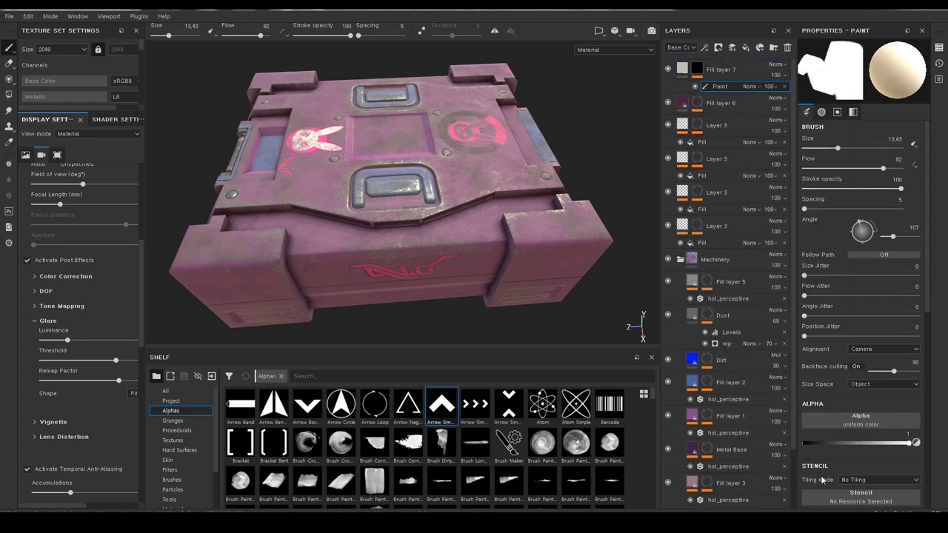
- Give the paint brush the soft round Shape alpha at size 3.86 and hardness 1
left_click(828, 420)
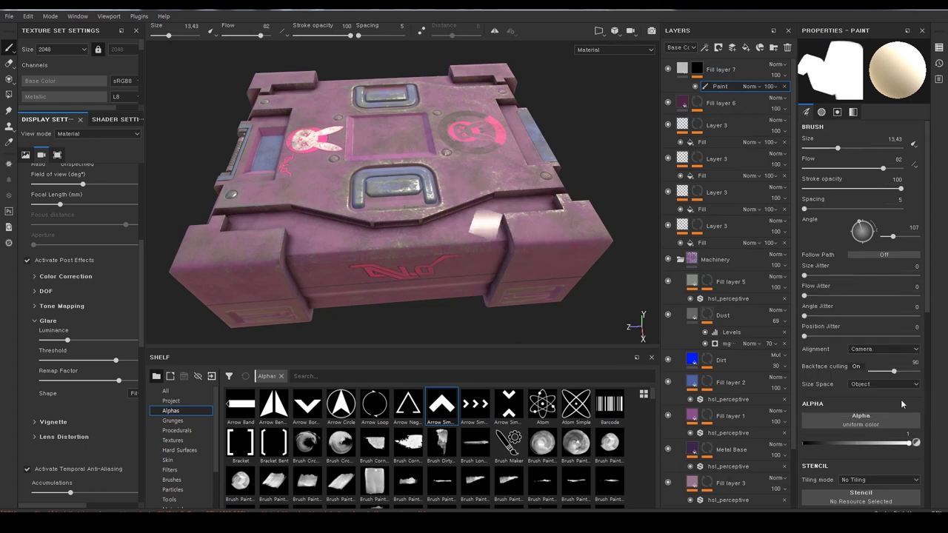
left_click(876, 425)
scroll(888, 362, "down", 3)
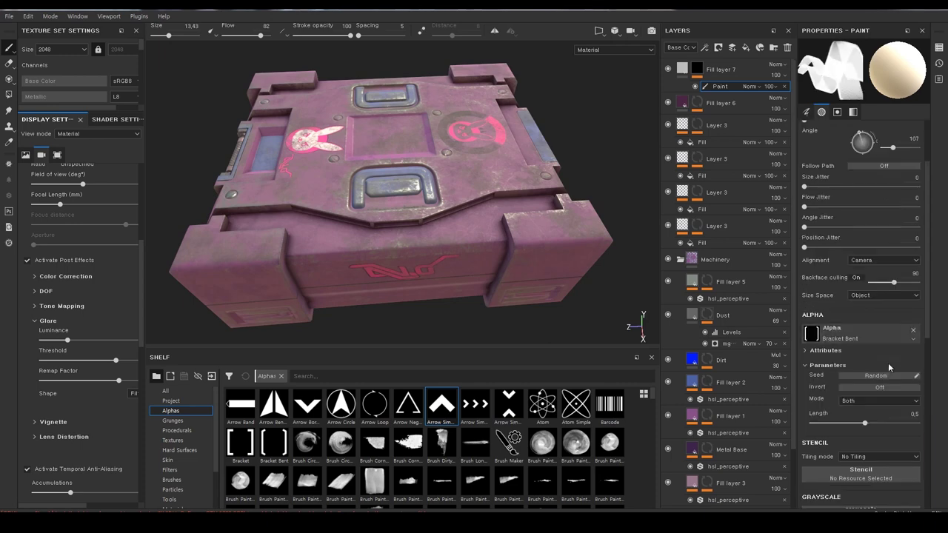
left_click(850, 335)
scroll(901, 400, "down", 3)
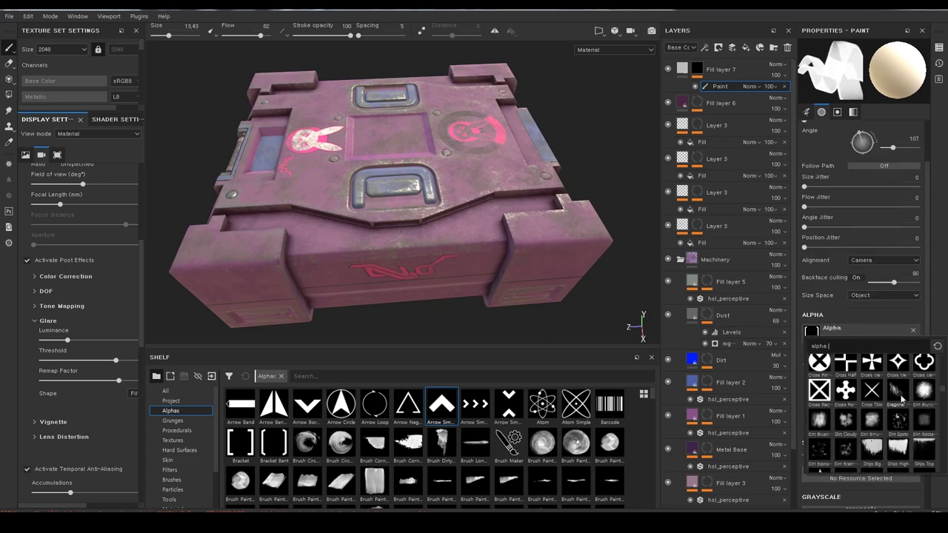
scroll(901, 400, "down", 2)
scroll(901, 403, "down", 2)
scroll(901, 406, "down", 2)
scroll(901, 409, "down", 2)
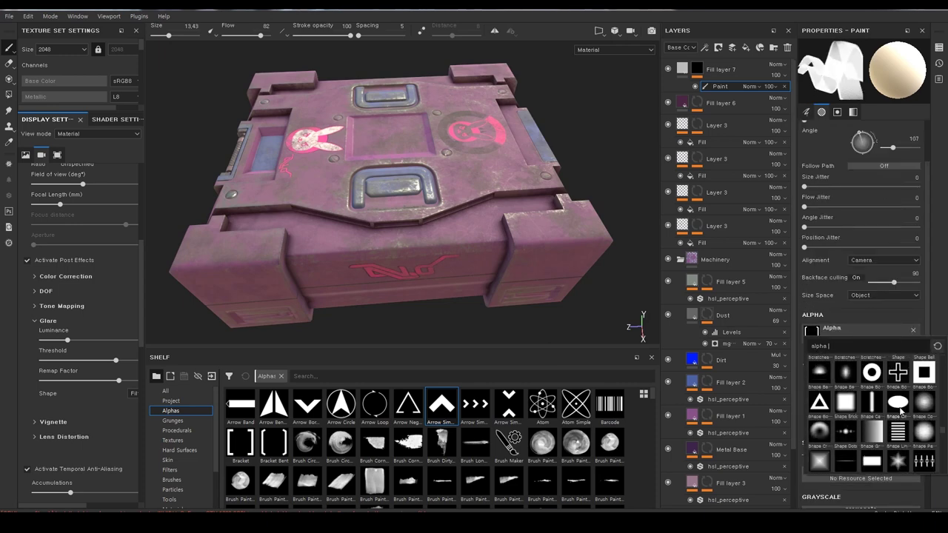
scroll(900, 412, "down", 2)
left_click(901, 443)
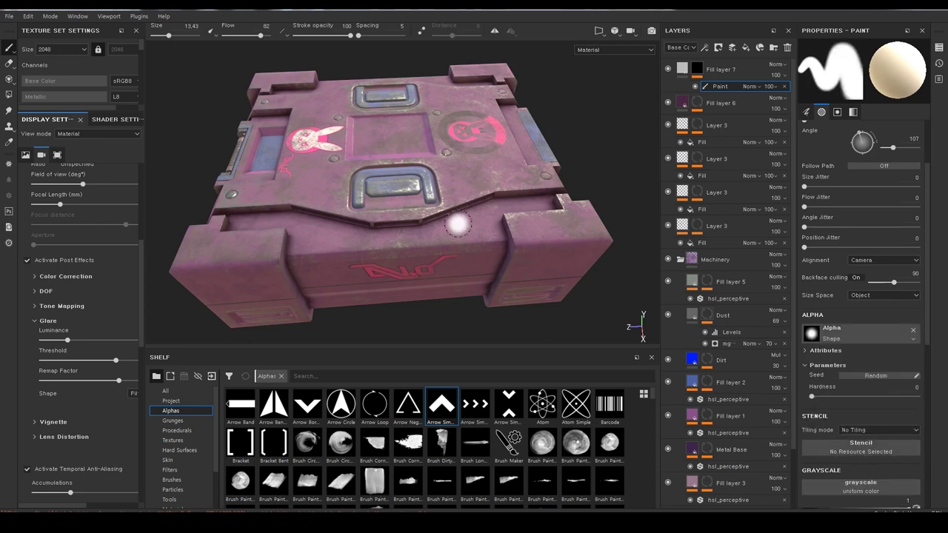
mouse_move(479, 224)
right_mouse_down("ctrl")
mouse_move(449, 210)
mouse_move(479, 224)
right_mouse_up("ctrl")
- Zoom to the crate's top panel and paint cream inside it, using brush sizes 15.76 and then 4.69
scroll(433, 185, "up", 4)
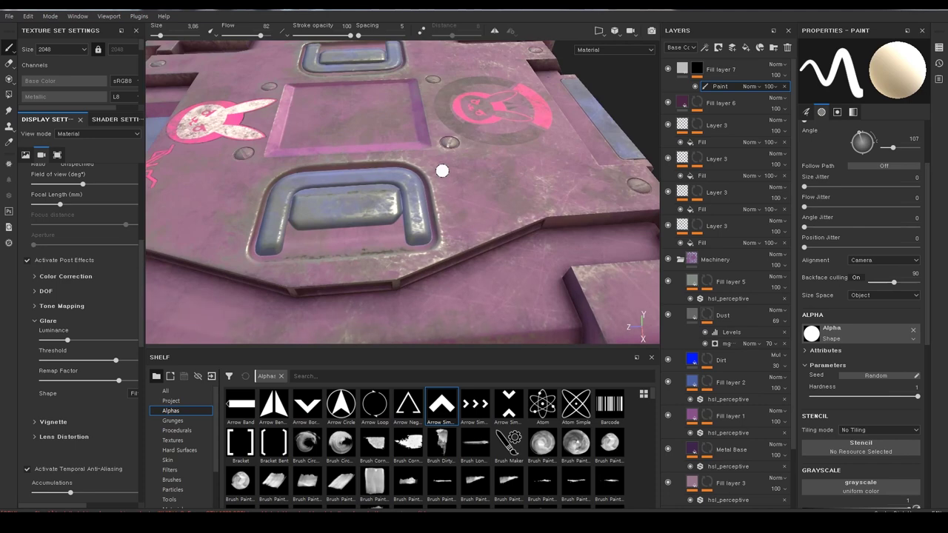
right_click_drag(442, 171, 489, 197, "ctrl")
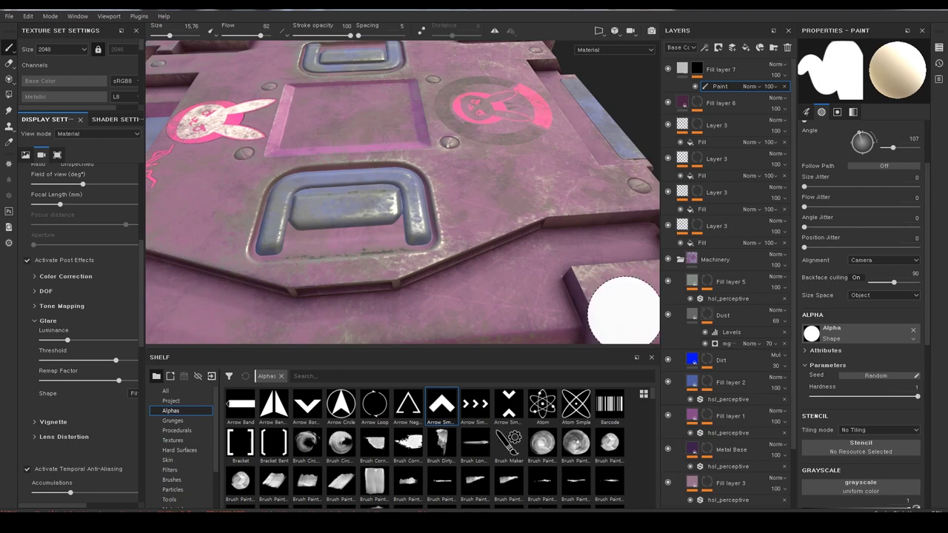
mouse_move(380, 197)
left_mouse_down("alt")
mouse_move(445, 206)
mouse_move(407, 158)
mouse_move(398, 180)
mouse_move(447, 250)
left_mouse_up("alt")
mouse_move(422, 215)
left_mouse_down()
mouse_move(455, 200)
mouse_move(413, 180)
mouse_move(491, 191)
mouse_move(463, 175)
mouse_move(518, 180)
mouse_move(455, 206)
left_mouse_up()
key("bracketleft")
key("bracketleft")
key("bracketleft")
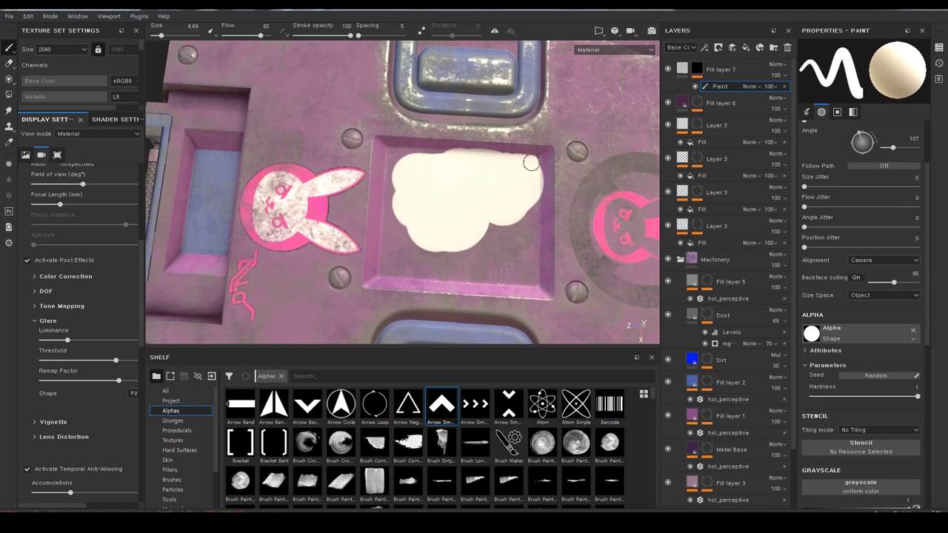
mouse_move(533, 208)
left_mouse_down()
mouse_move(535, 163)
mouse_move(533, 280)
left_mouse_up()
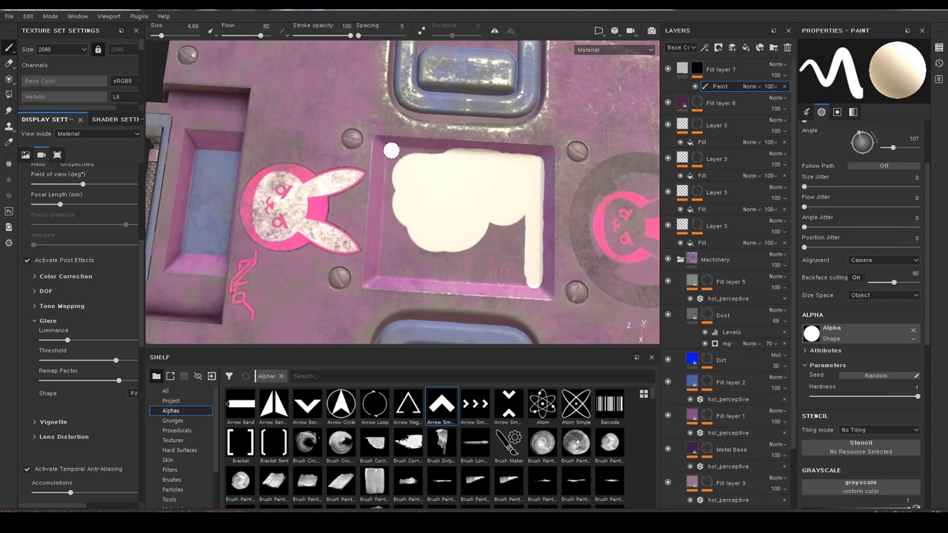
- Paint along the panel's left, top and bottom edges until the recessed square is fully cream
mouse_move(393, 153)
left_mouse_down()
mouse_move(425, 156)
mouse_move(392, 195)
left_mouse_up()
left_click_drag(391, 237, 390, 184)
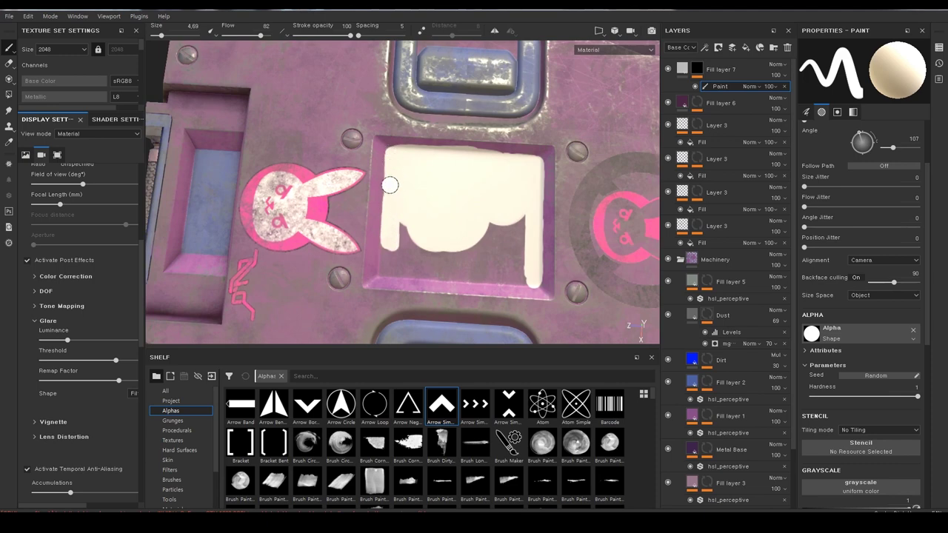
left_click_drag(388, 237, 386, 254)
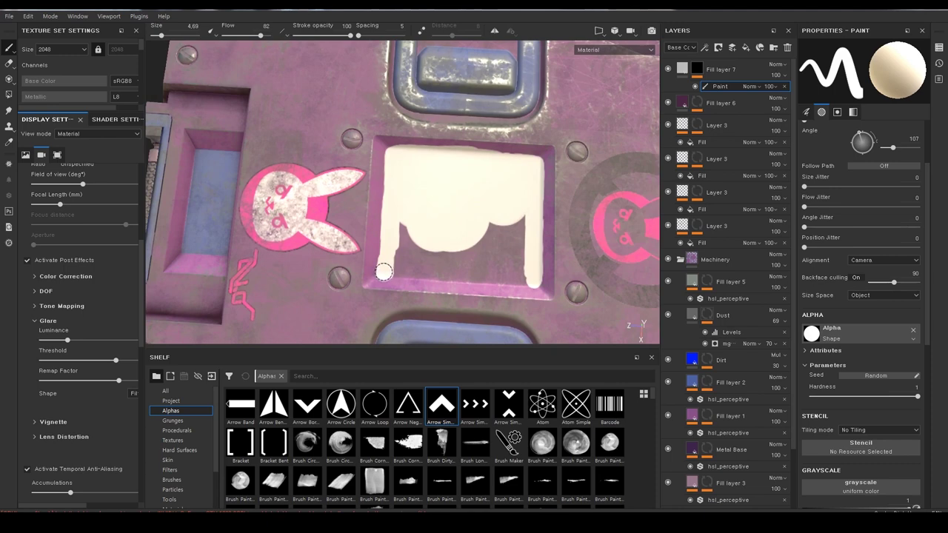
left_click(528, 275, "shift")
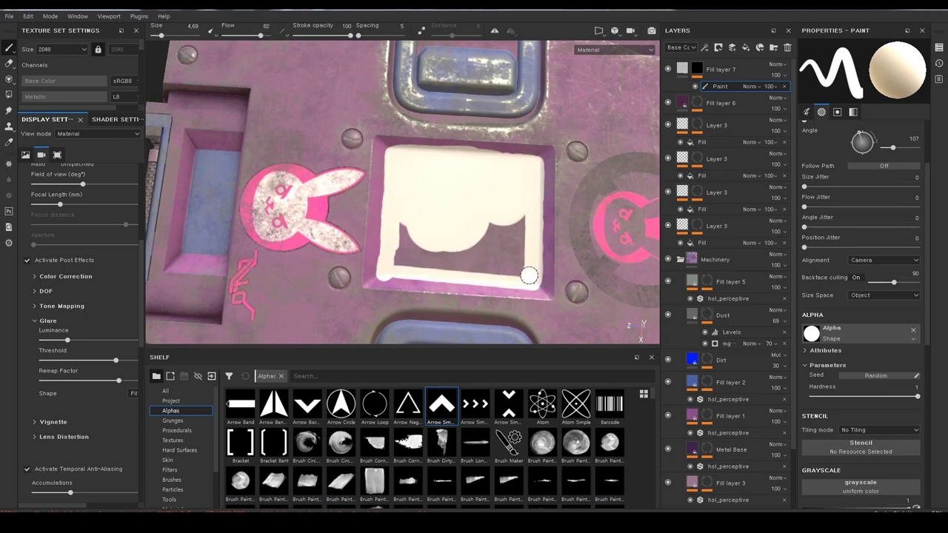
mouse_move(403, 254)
left_mouse_down()
mouse_move(402, 232)
mouse_move(397, 267)
mouse_move(417, 247)
mouse_move(482, 237)
mouse_move(521, 250)
mouse_move(535, 288)
left_mouse_up()
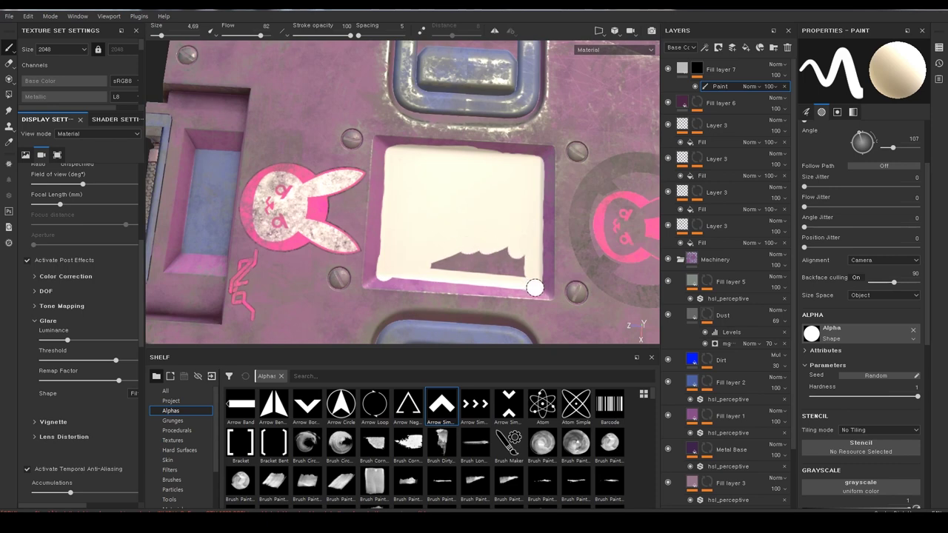
left_click(367, 260, "shift")
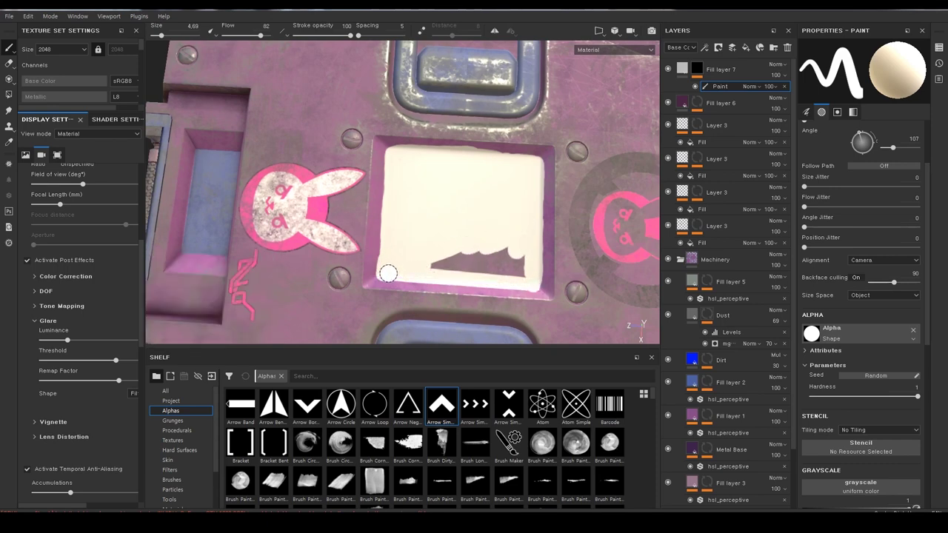
mouse_move(389, 274)
left_mouse_down()
mouse_move(437, 263)
mouse_move(514, 271)
mouse_move(485, 255)
left_mouse_up()
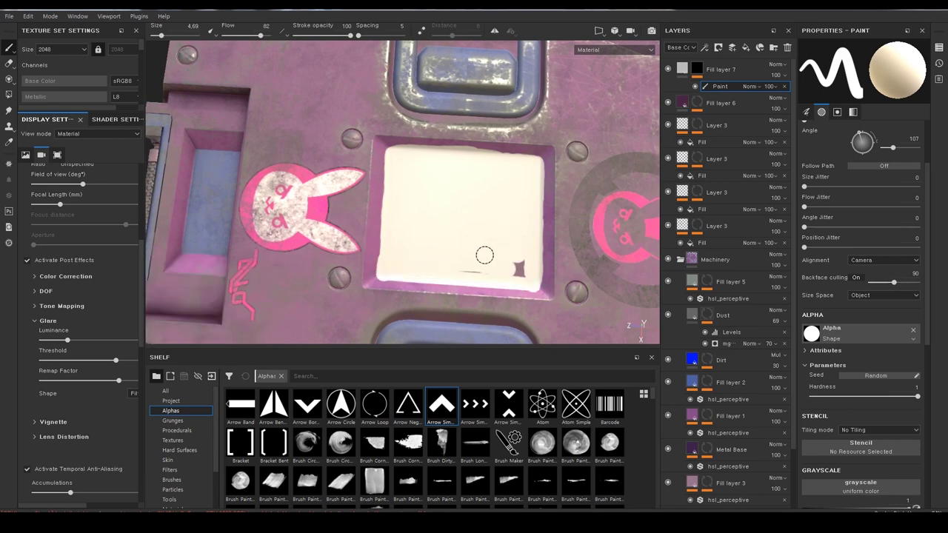
mouse_move(533, 285)
left_mouse_down()
mouse_move(336, 275)
mouse_move(404, 157)
mouse_move(542, 163)
left_mouse_up()
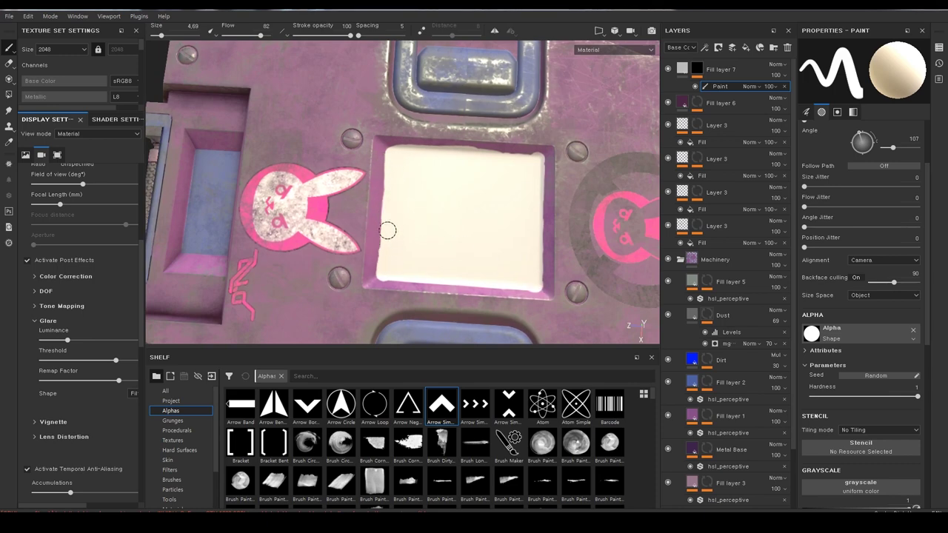
left_click_drag(388, 231, 391, 172)
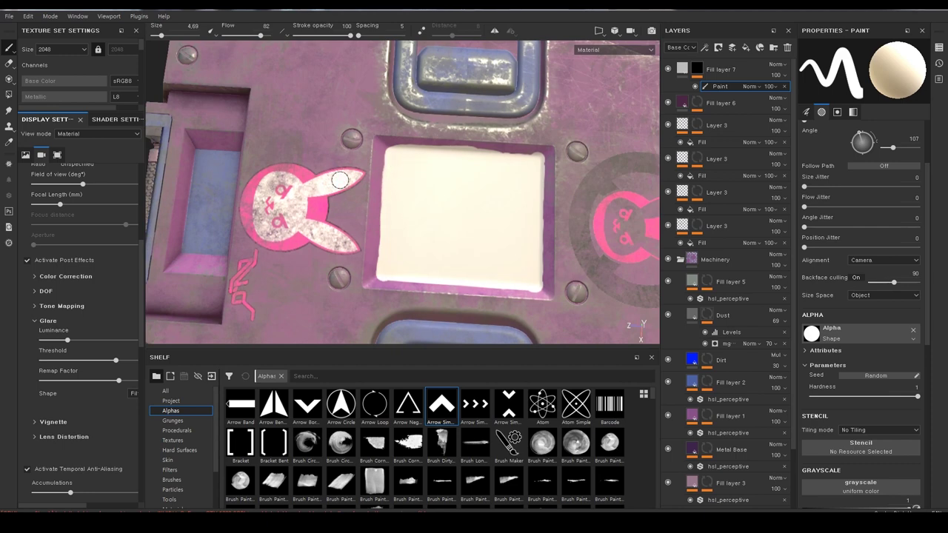
- Switch to the eraser and give it the Shape alpha, hardness 1 and a size of about 5.14
key("e")
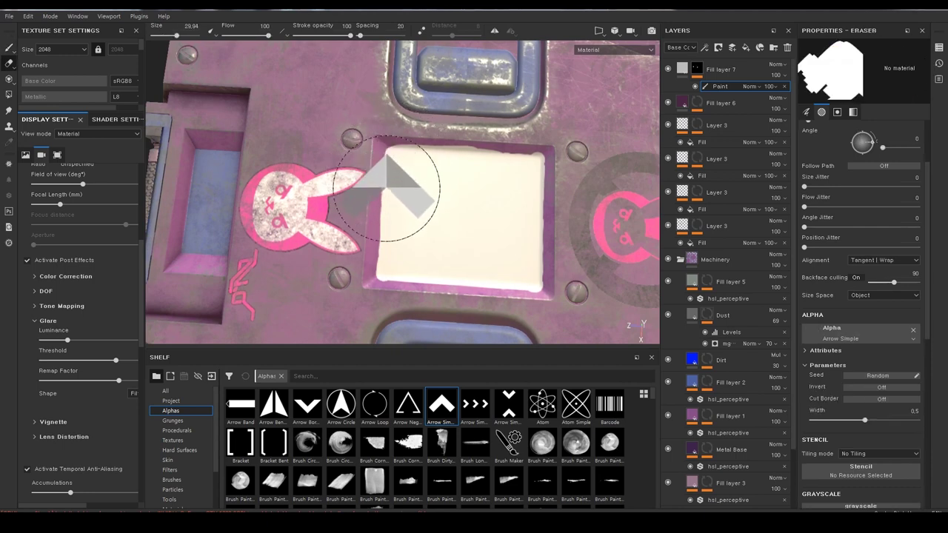
left_click(862, 339)
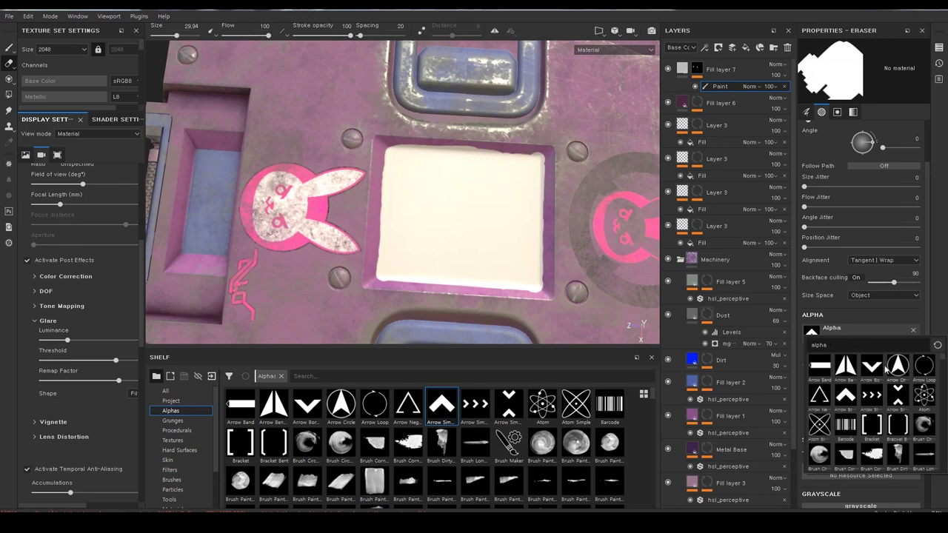
left_click_drag(944, 369, 944, 430)
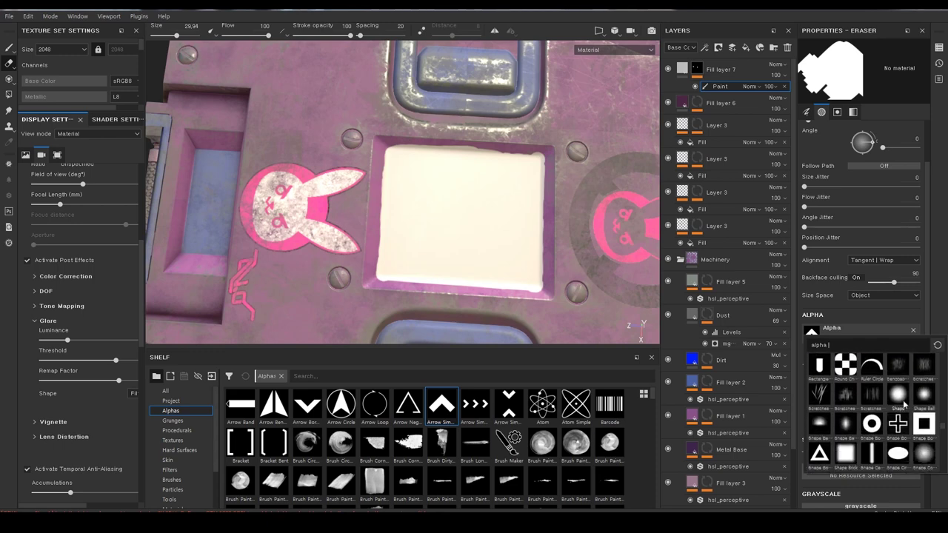
left_click(904, 405)
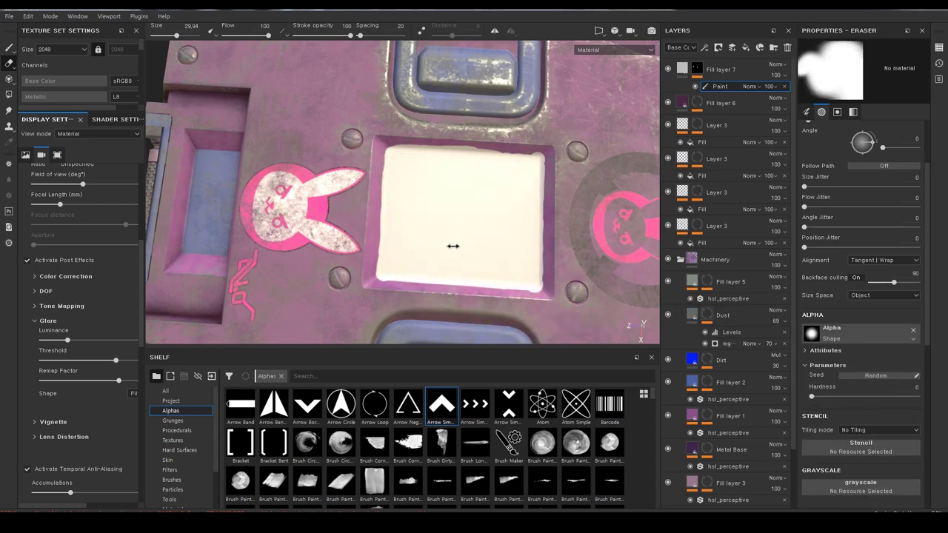
right_click_drag(452, 246, 452, 208, "ctrl")
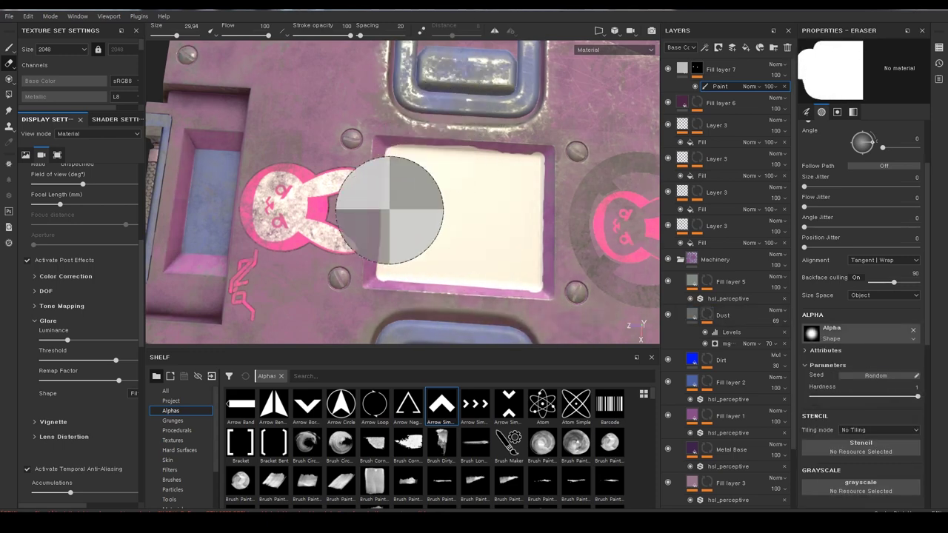
mouse_move(390, 210)
right_mouse_down("ctrl")
mouse_move(379, 156)
mouse_move(370, 155)
right_mouse_up("ctrl")
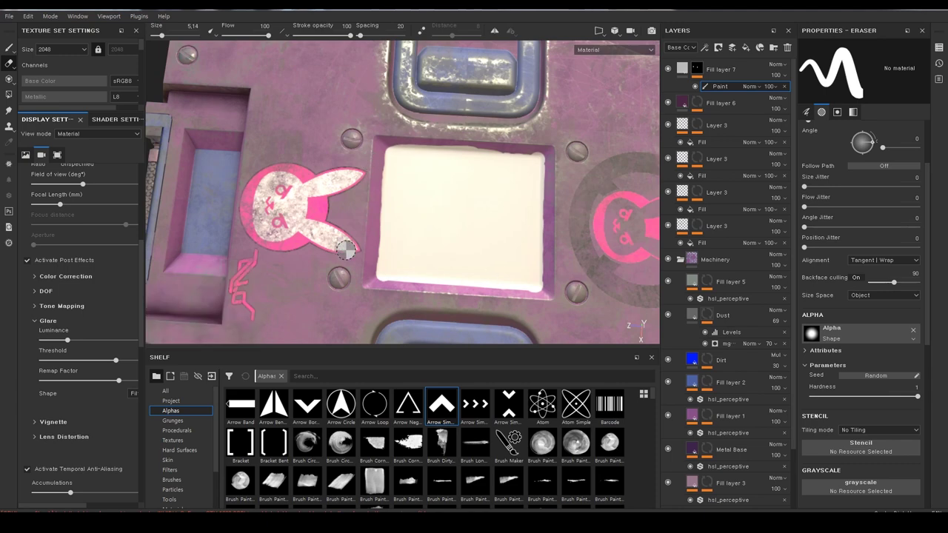
mouse_move(415, 149)
left_mouse_down("alt")
mouse_move(424, 171)
mouse_move(393, 134)
left_mouse_up("alt")
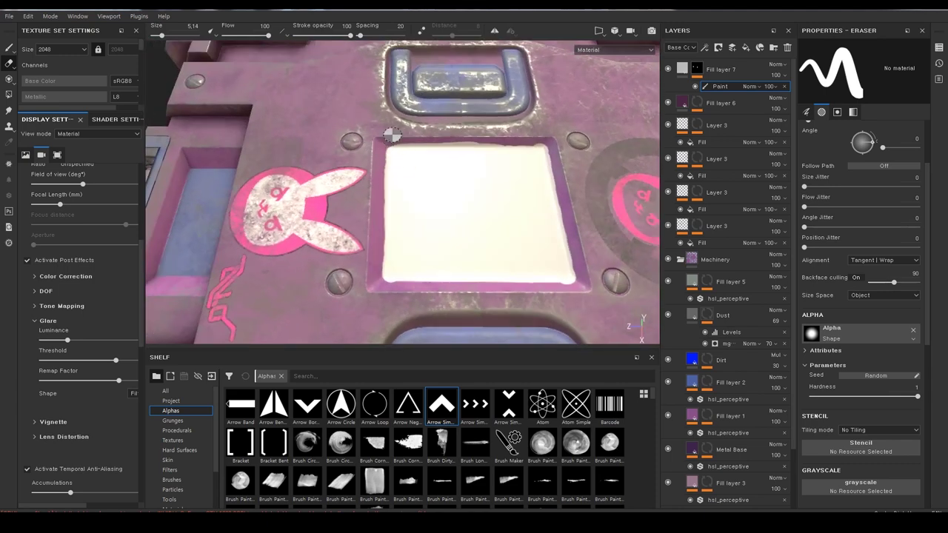
- In the 2D/3D split view, erase straight lines along the panel's left edge
key("F1")
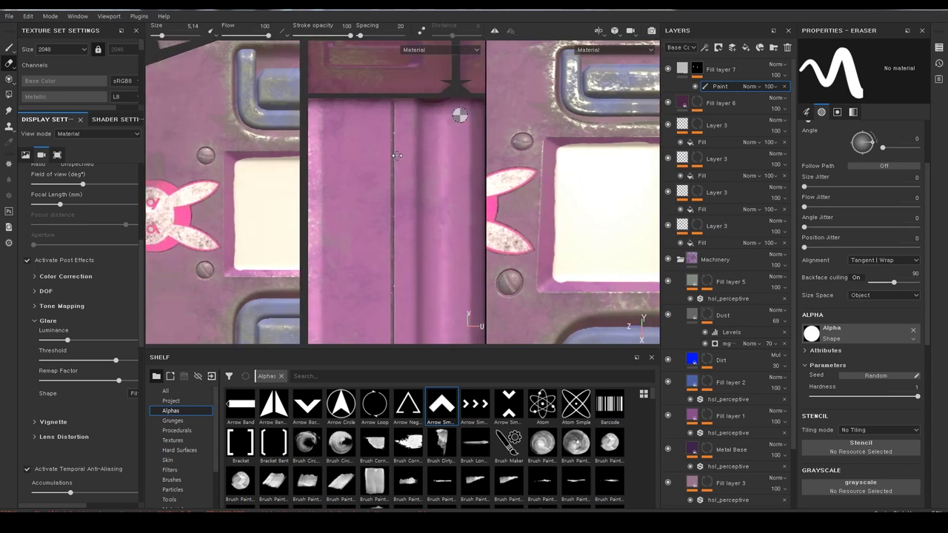
scroll(315, 181, "down", 3)
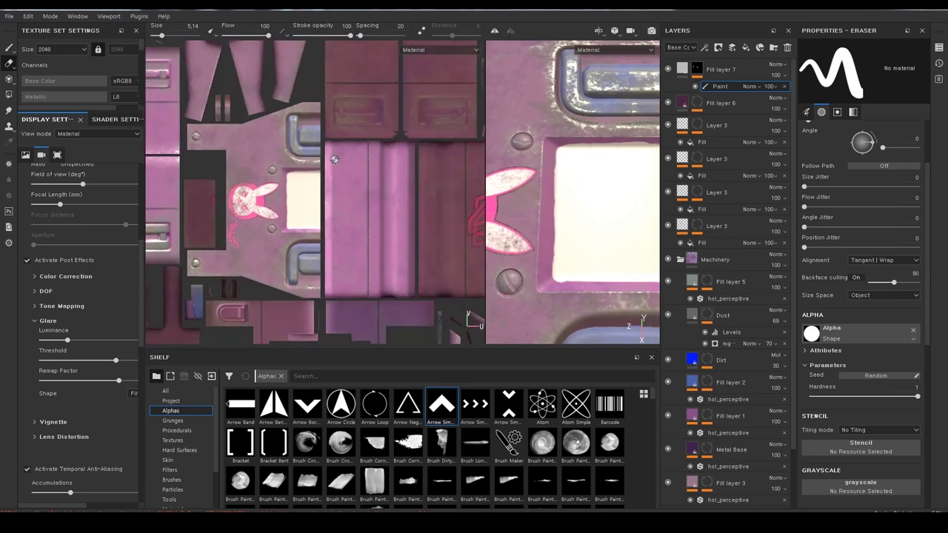
scroll(334, 159, "up", 2)
scroll(333, 200, "up", 2)
scroll(332, 244, "up", 2)
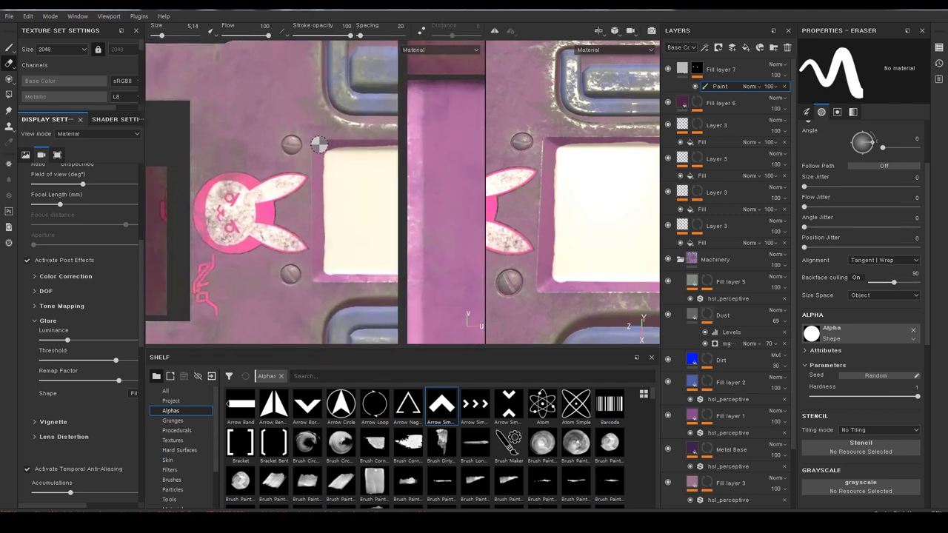
left_click(320, 279, "shift")
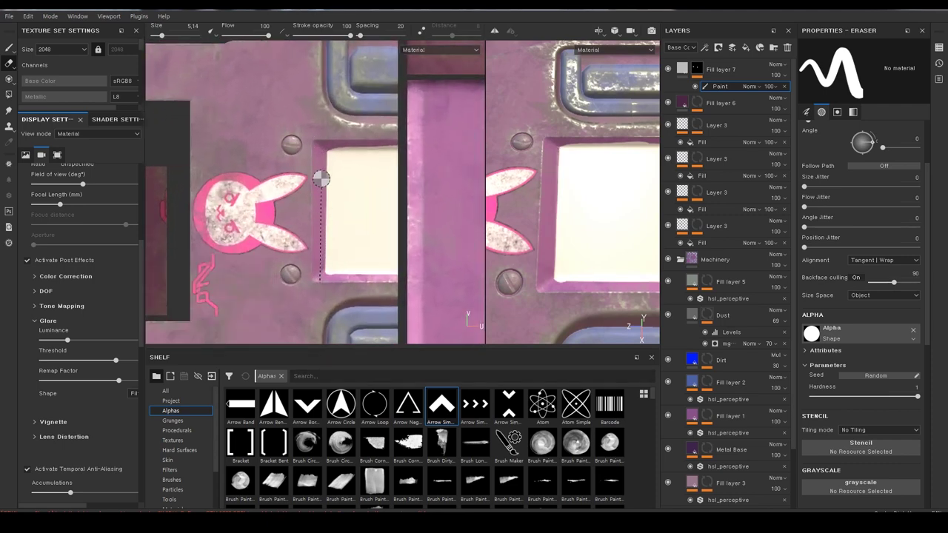
left_click(323, 275, "shift")
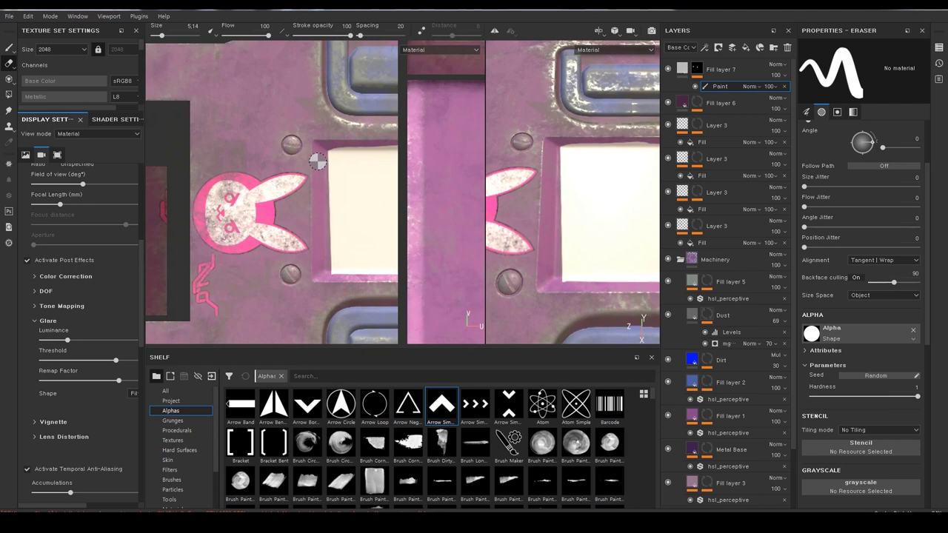
key("ctrl+z")
left_click_drag(313, 144, 320, 248)
key("ctrl+z")
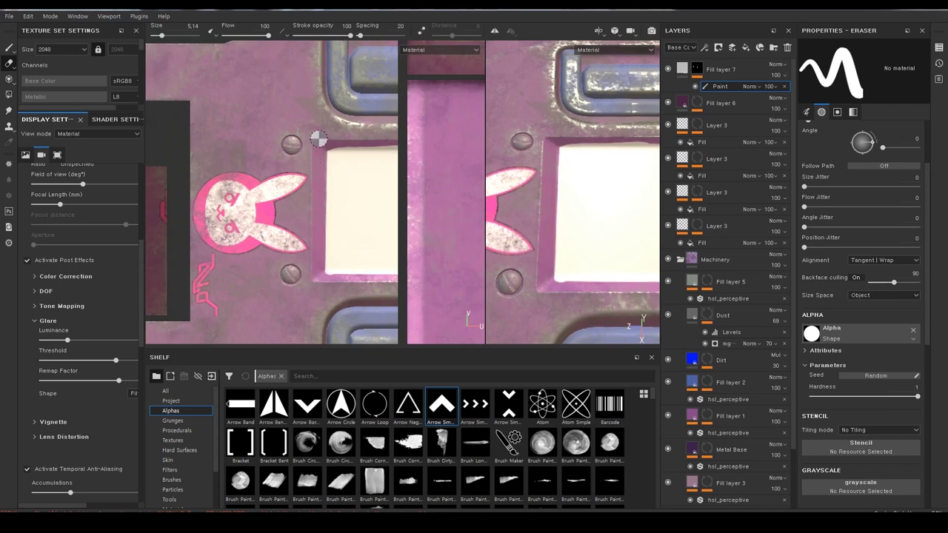
left_click(319, 280, "shift")
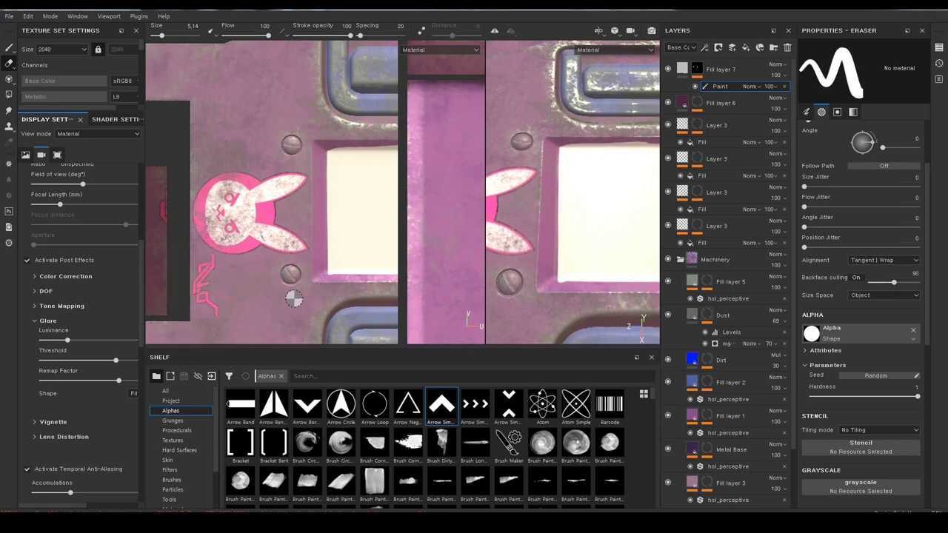
key("ctrl+z")
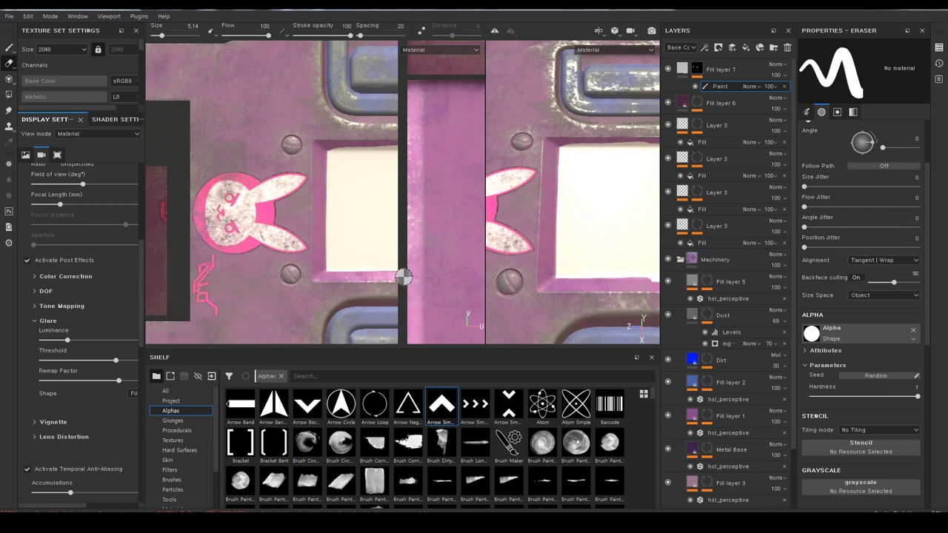
- Erase straight along the panel's top edge, then return to 3D and erase its right edge
left_click(326, 141)
scroll(314, 141, "down", 2)
scroll(313, 136, "down", 1)
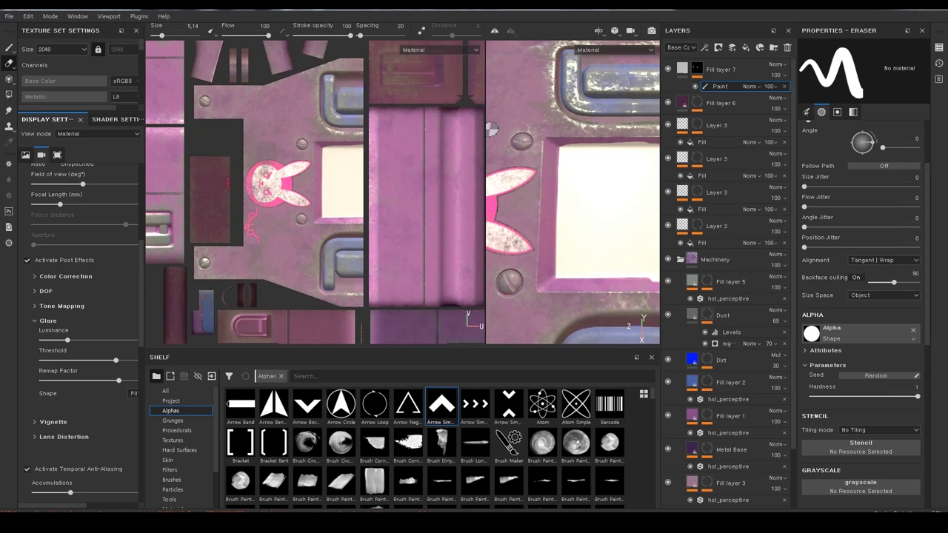
key("F2")
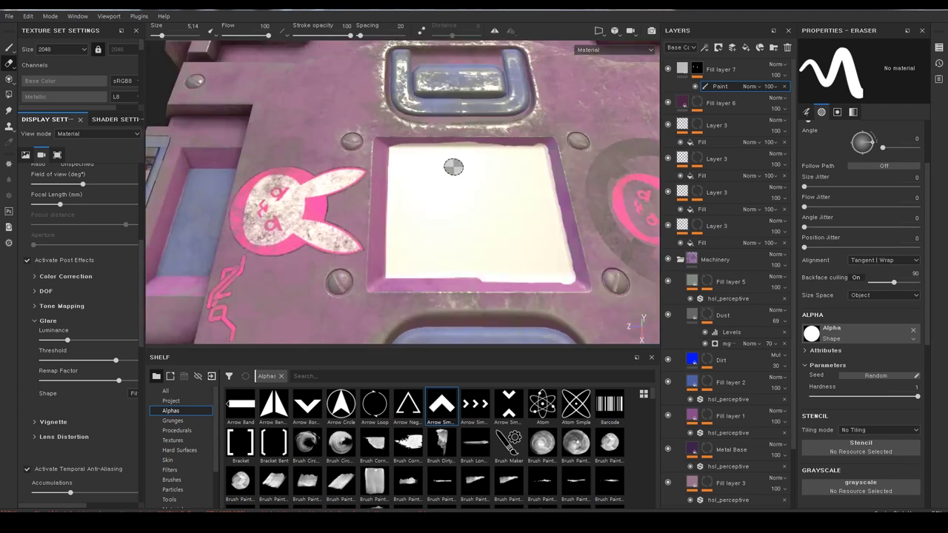
right_click(459, 124)
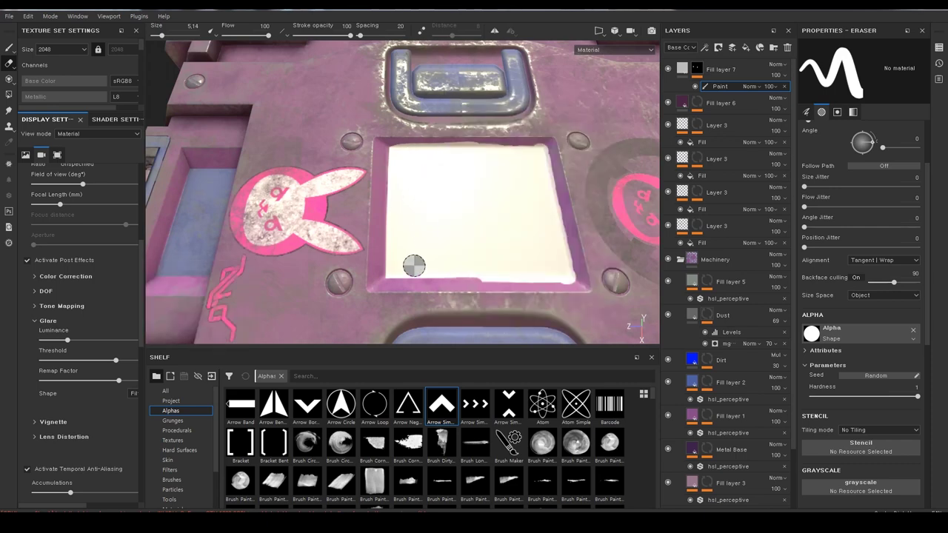
mouse_move(446, 217)
left_mouse_down("alt")
mouse_move(455, 258)
mouse_move(426, 157)
mouse_move(547, 130)
left_mouse_up("alt")
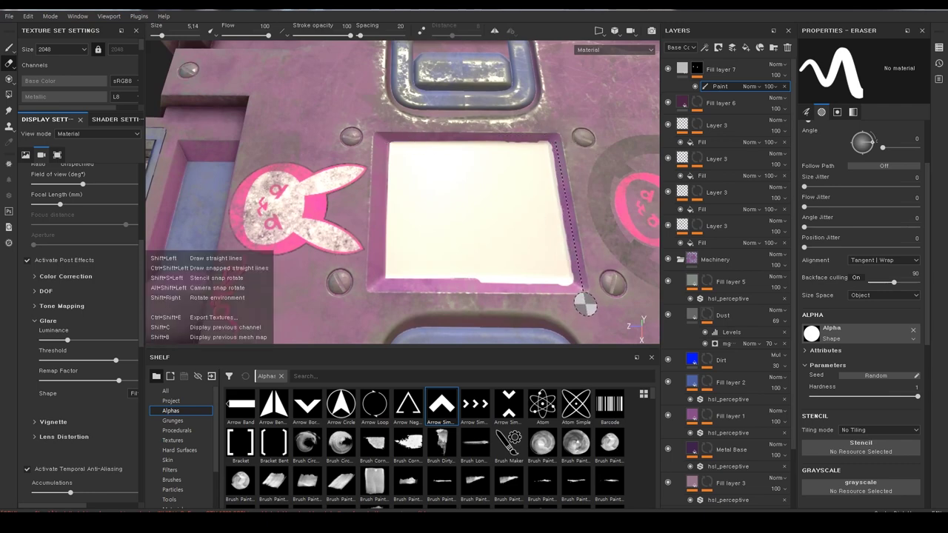
left_click(577, 290, "shift")
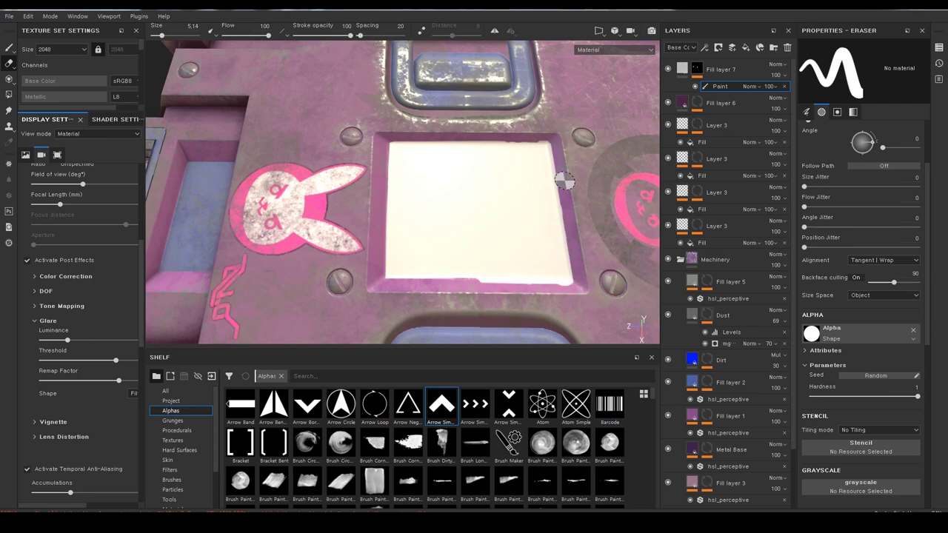
left_click_drag(563, 178, 549, 160, "alt")
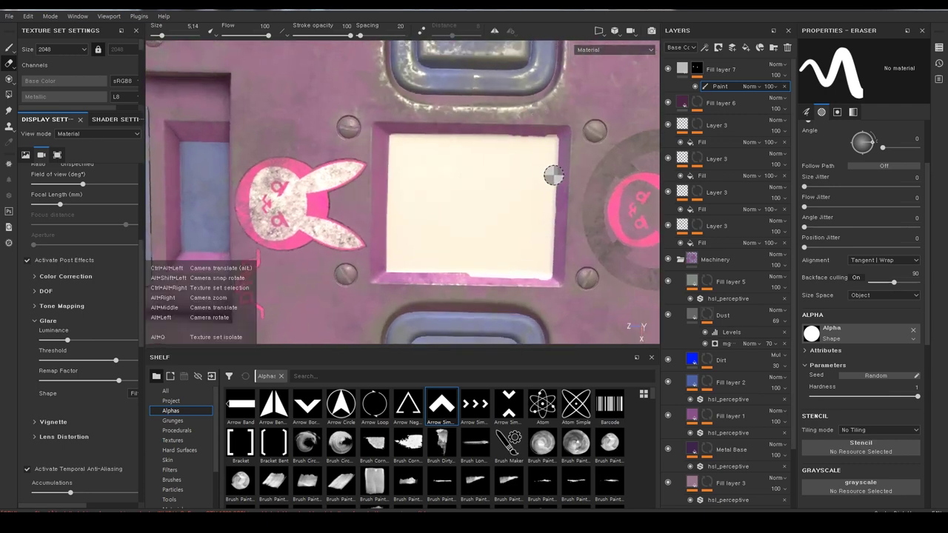
middle_click_drag(555, 170, 434, 173, "alt")
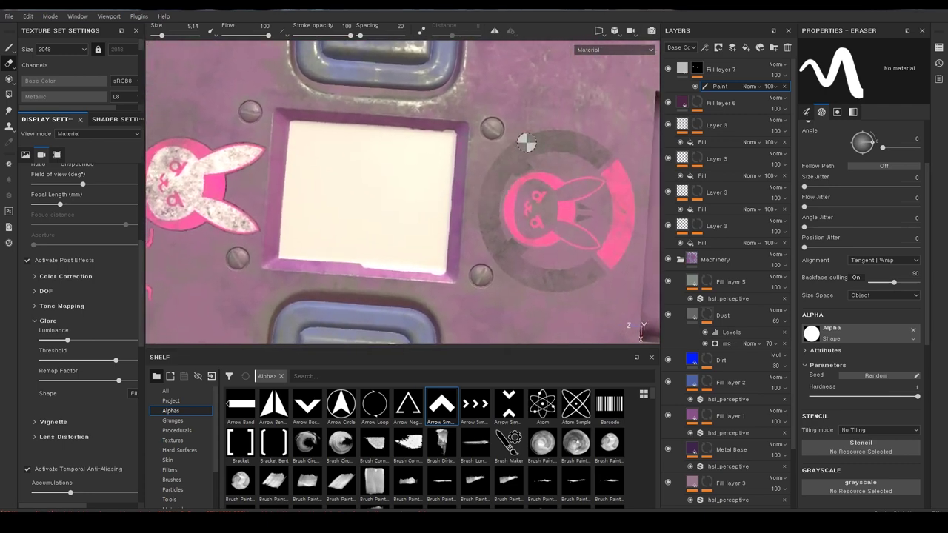
left_click(614, 30)
- Switch the viewport to orthographic view and zoom in on the cream panel
left_click(624, 58)
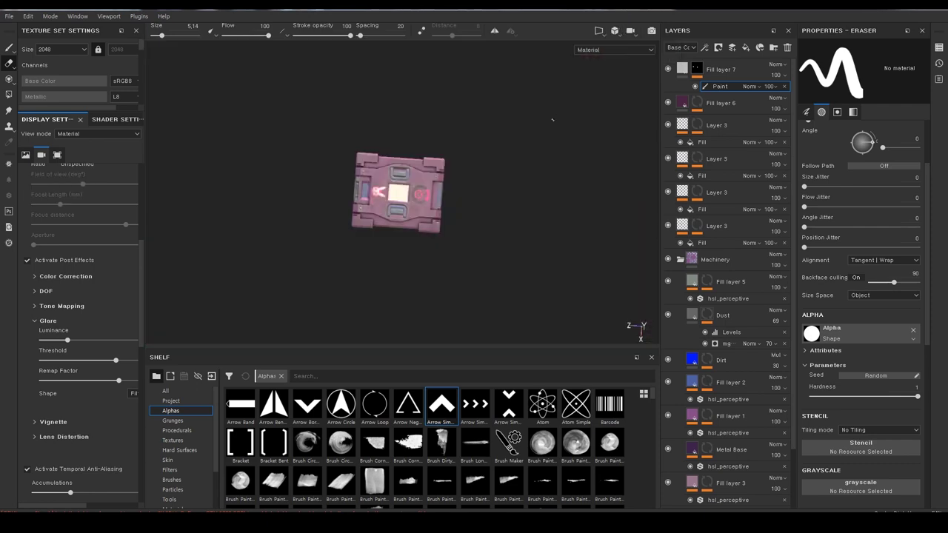
scroll(437, 228, "up", 2)
scroll(426, 226, "up", 2)
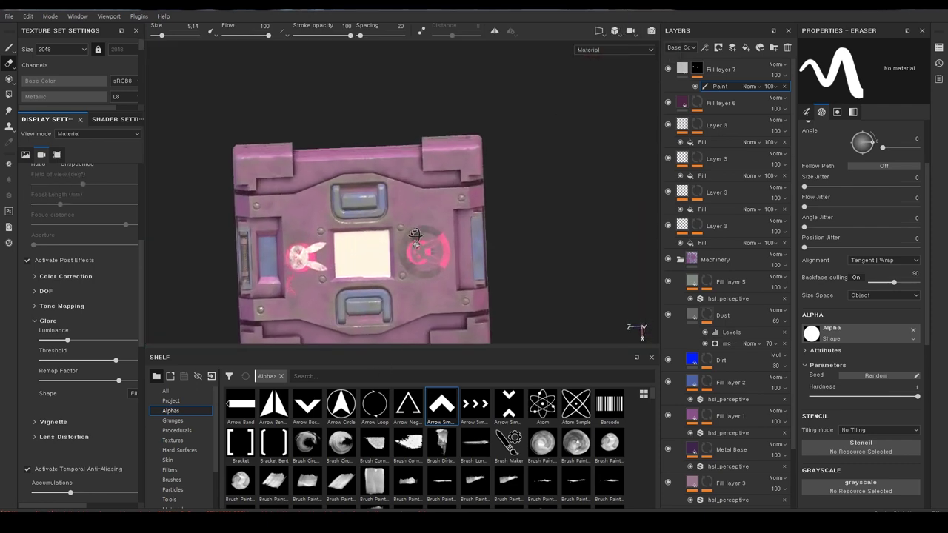
scroll(415, 224, "up", 3)
scroll(405, 148, "up", 1)
scroll(408, 159, "up", 1)
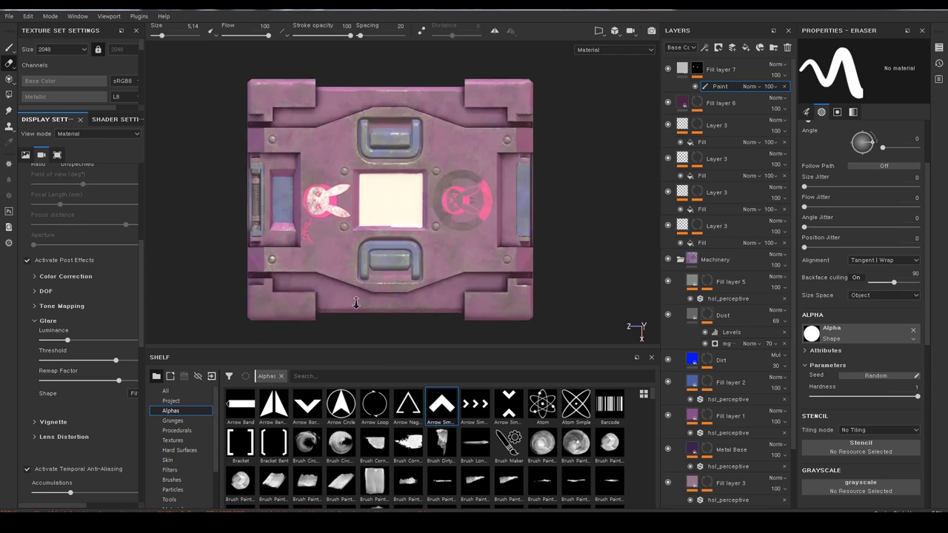
scroll(410, 170, "up", 2)
scroll(412, 184, "up", 2)
scroll(412, 184, "up", 1)
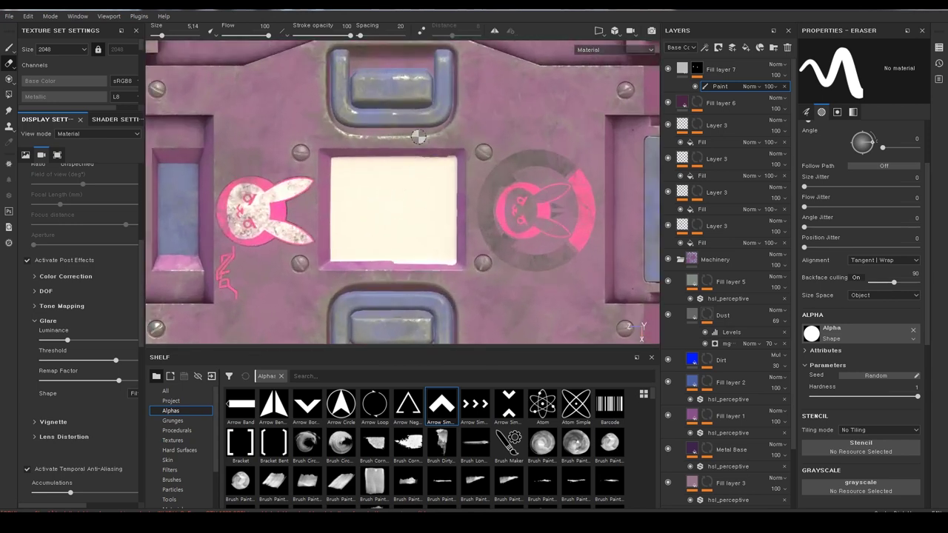
left_click(616, 33)
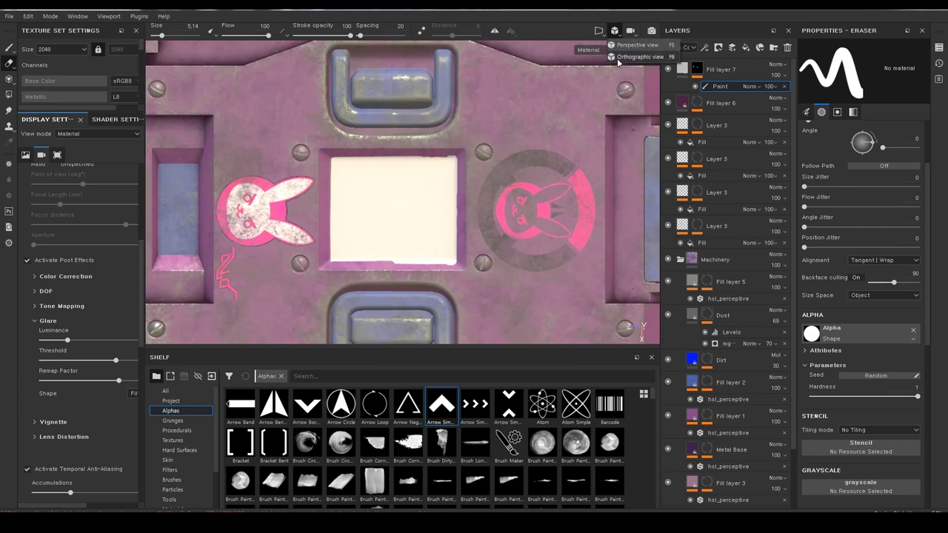
left_click(324, 157)
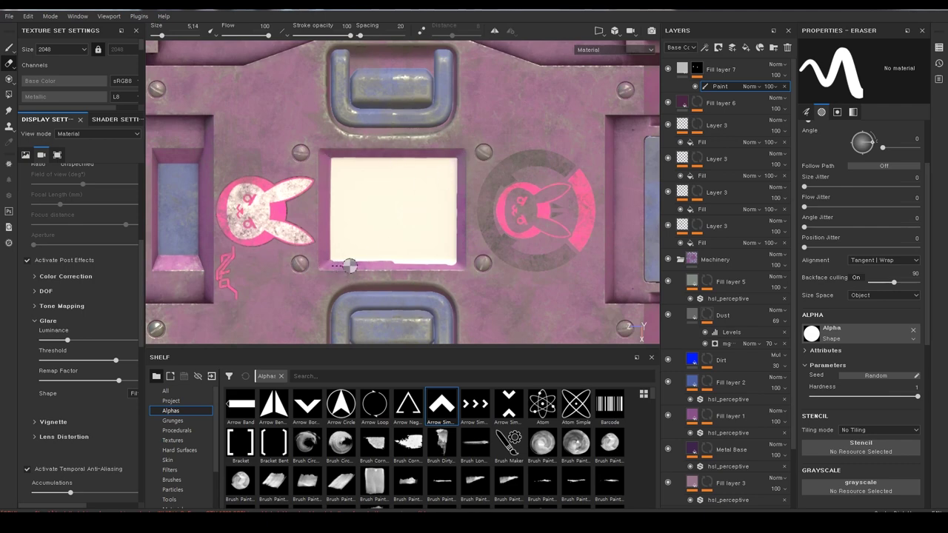
- Erase the whitish strip along the square's bottom edge and widen the Display Settings panel
left_click(468, 266, "shift")
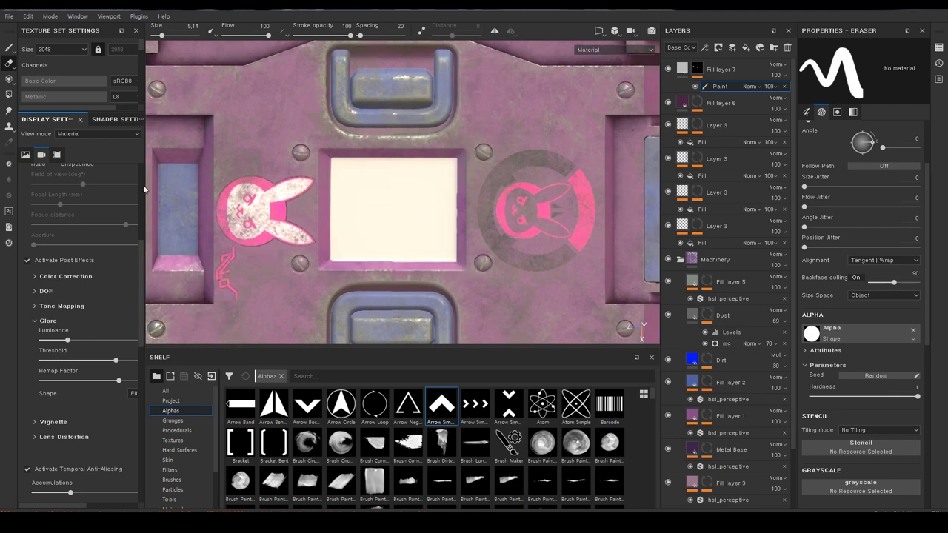
left_click_drag(145, 180, 214, 180)
left_click_drag(216, 267, 209, 447)
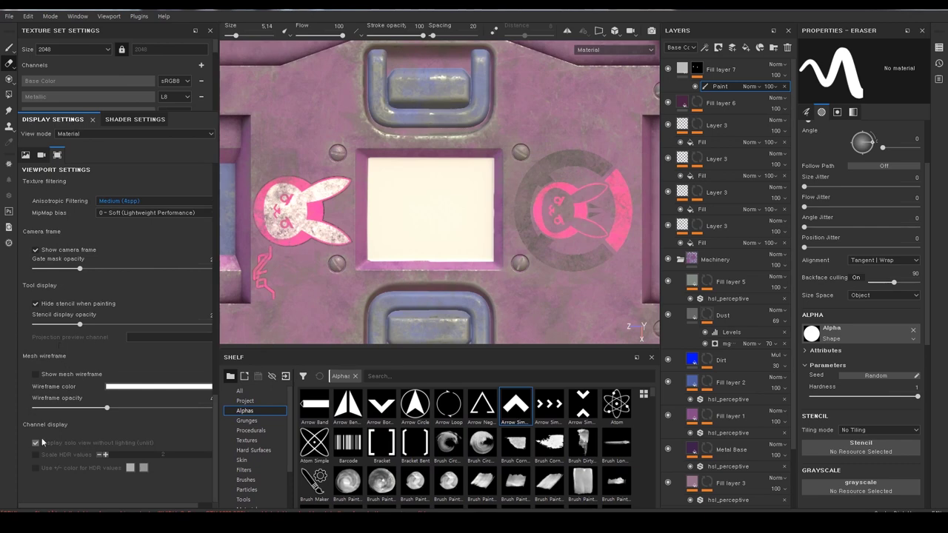
- Turn on the mesh wireframe overlay and change its colour to blue
left_click(36, 375)
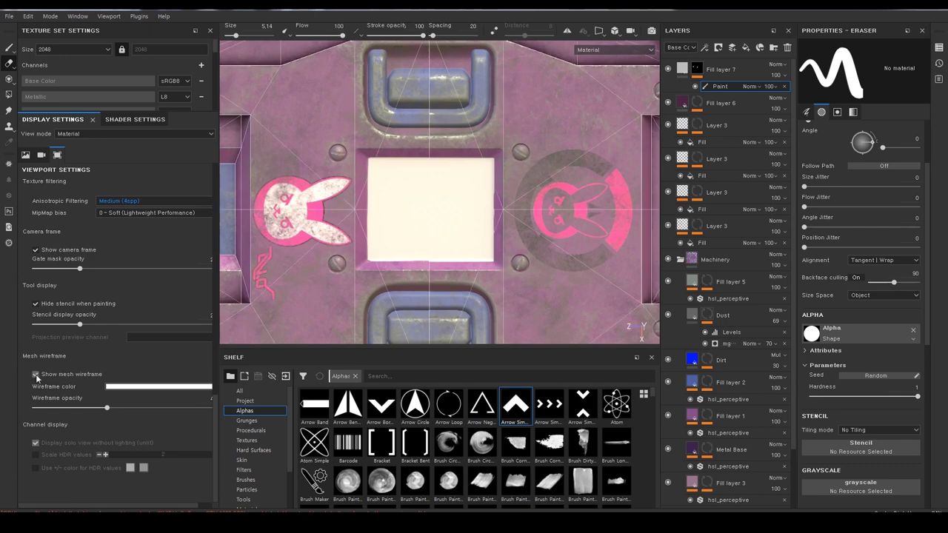
left_click(170, 387)
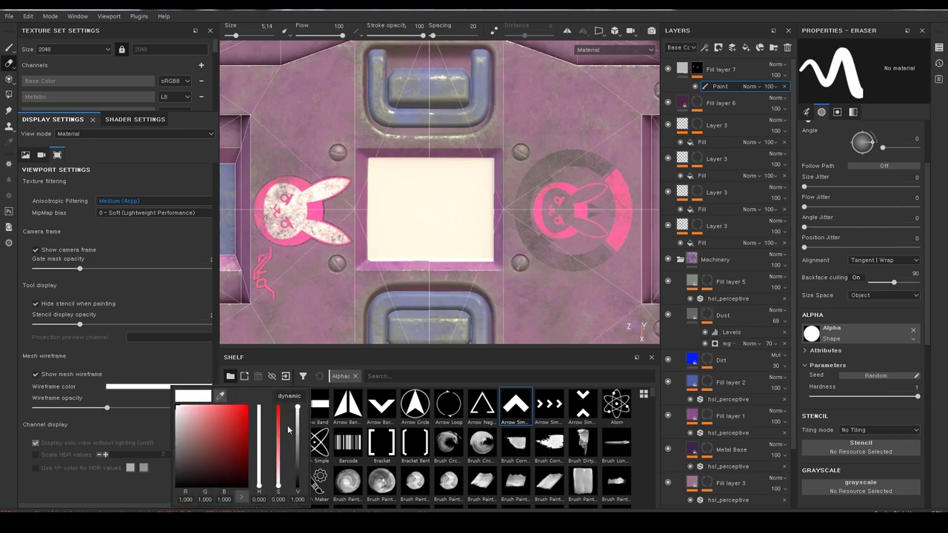
left_click_drag(260, 488, 256, 396)
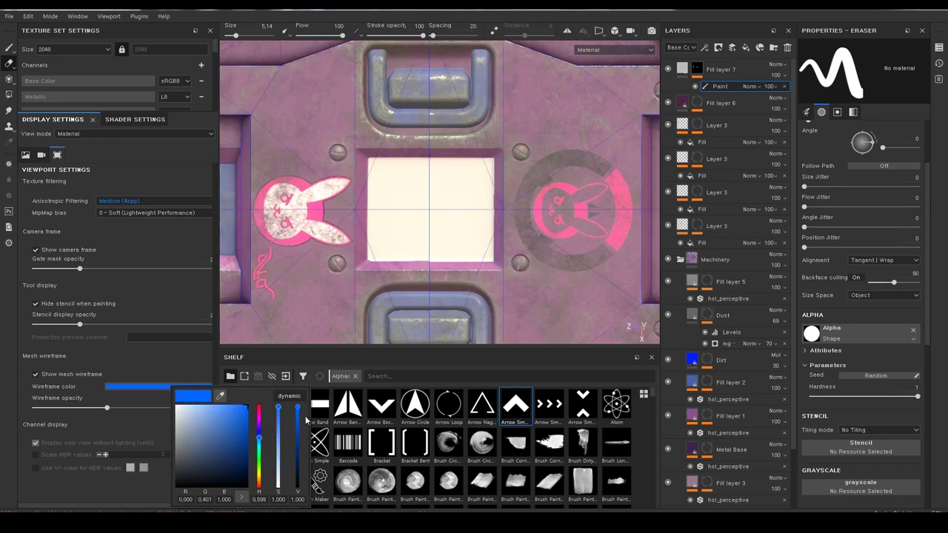
left_click(361, 160)
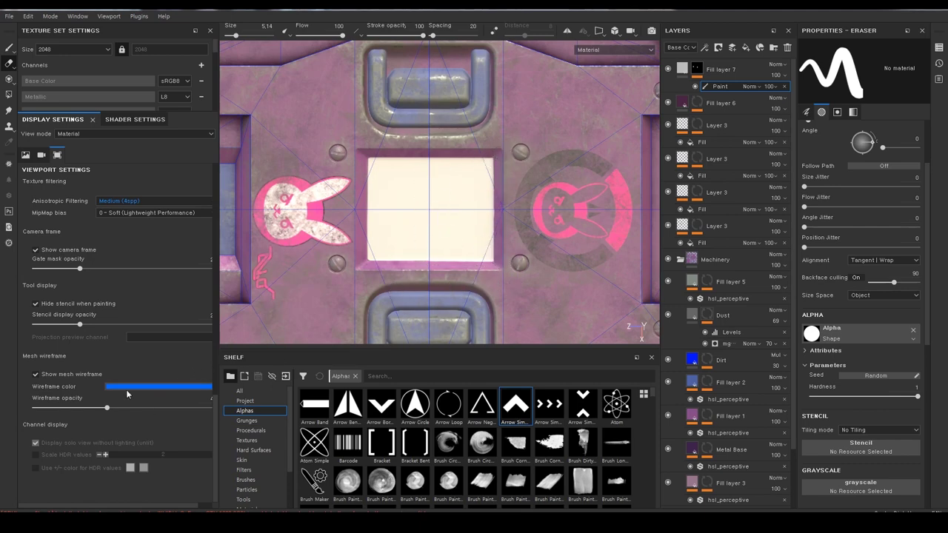
left_click(35, 376)
scroll(572, 229, "down", 3)
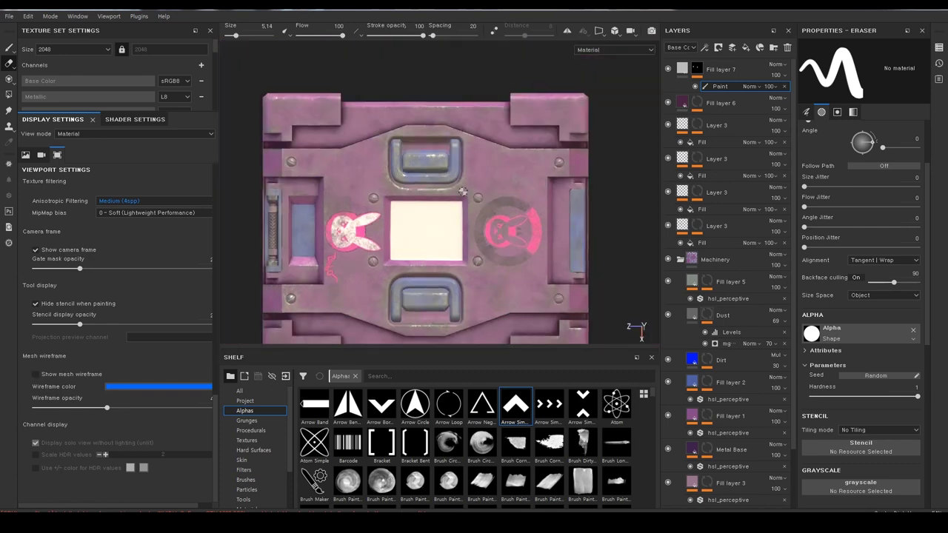
scroll(572, 229, "down", 3)
left_click_drag(599, 178, 613, 30, "alt")
scroll(511, 52, "up", 5)
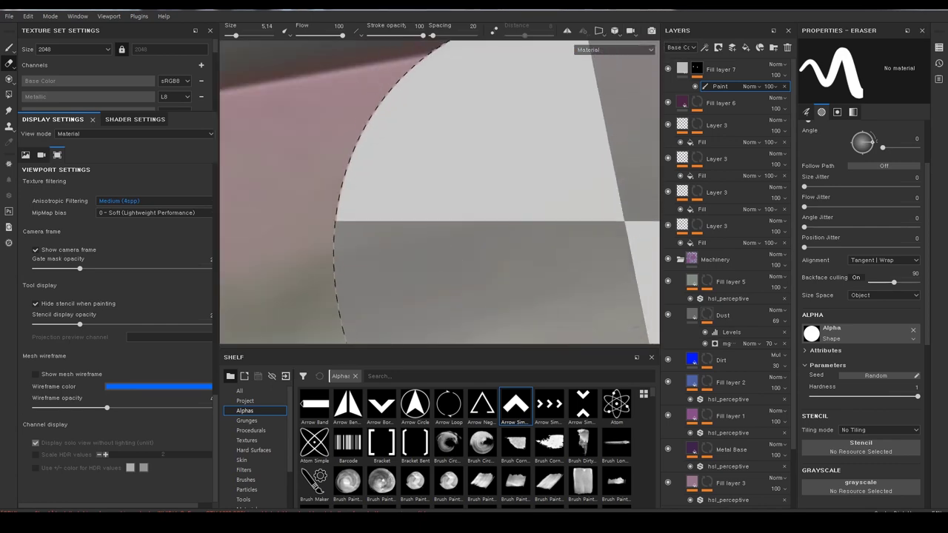
scroll(512, 52, "up", 2)
scroll(518, 51, "down", 3)
scroll(518, 50, "down", 2)
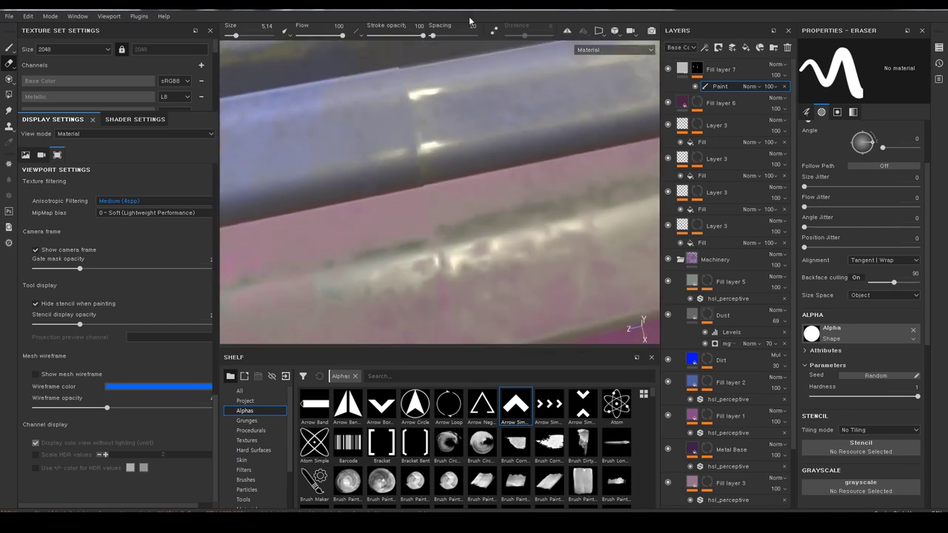
scroll(417, 80, "down", 3)
scroll(416, 80, "down", 3)
scroll(413, 92, "down", 1)
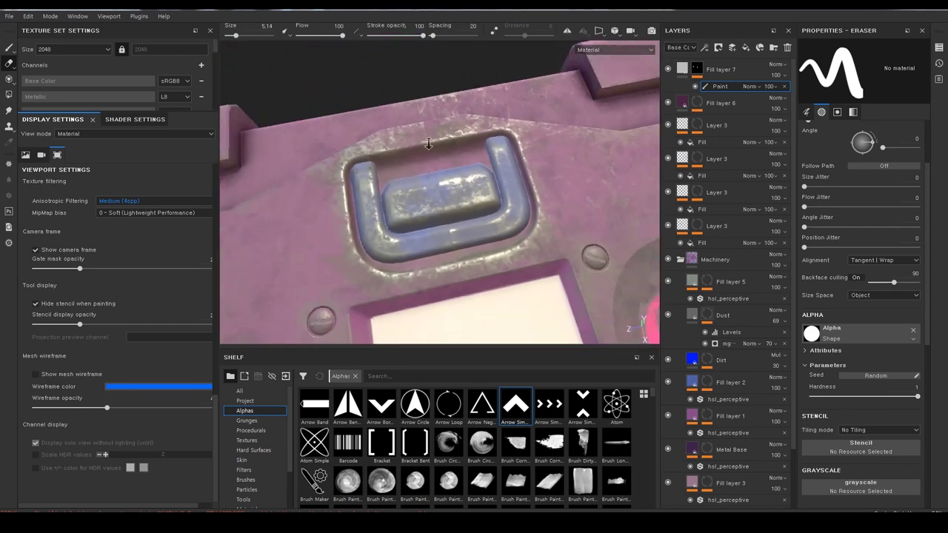
scroll(410, 111, "down", 3)
scroll(406, 129, "down", 2)
mouse_move(406, 129)
left_mouse_down("alt")
mouse_move(390, 97)
mouse_move(595, 247)
left_mouse_up("alt")
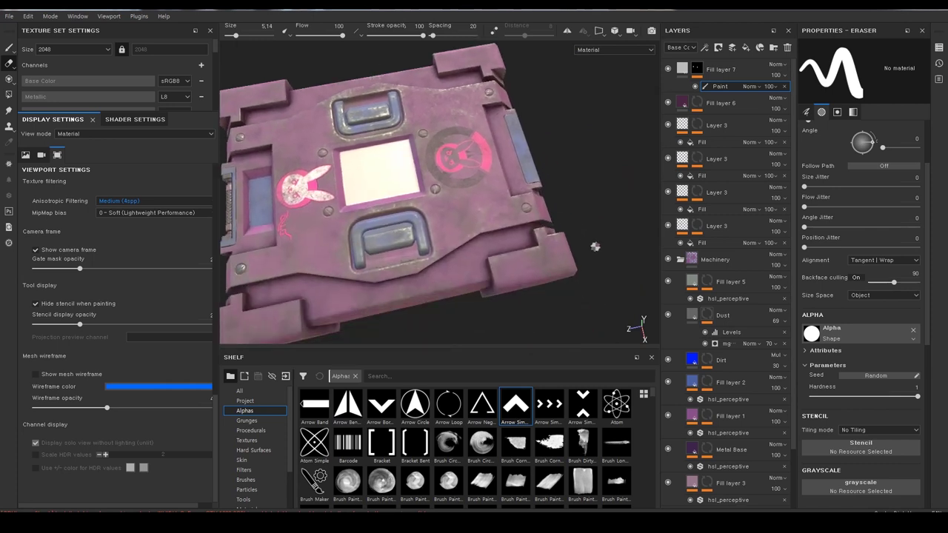
mouse_move(544, 310)
left_mouse_down("alt")
mouse_move(496, 206)
mouse_move(499, 101)
left_mouse_up("alt")
right_click_drag(478, 143, 501, 217, "alt")
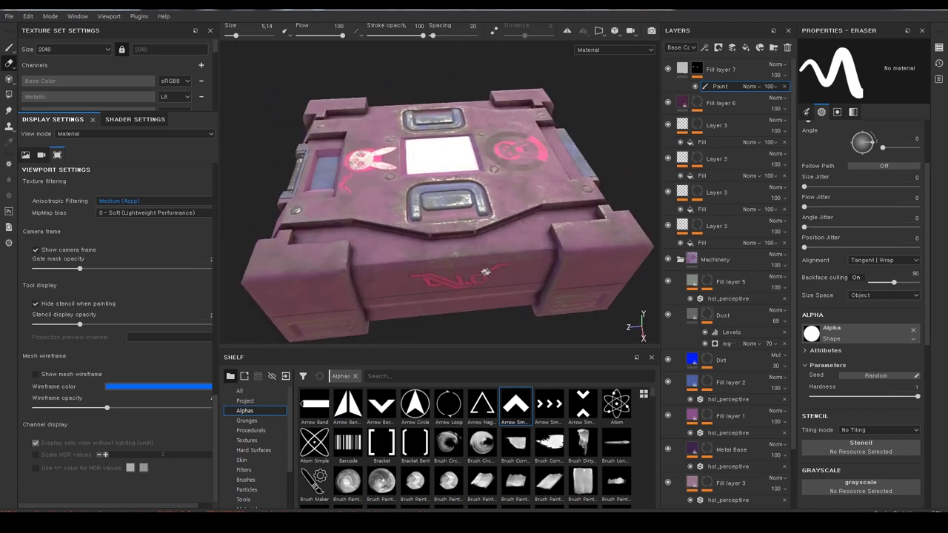
right_click_drag(485, 273, 419, 255, "alt")
mouse_move(418, 255)
left_mouse_down("alt")
mouse_move(482, 328)
mouse_move(462, 259)
mouse_move(428, 249)
left_mouse_up("alt")
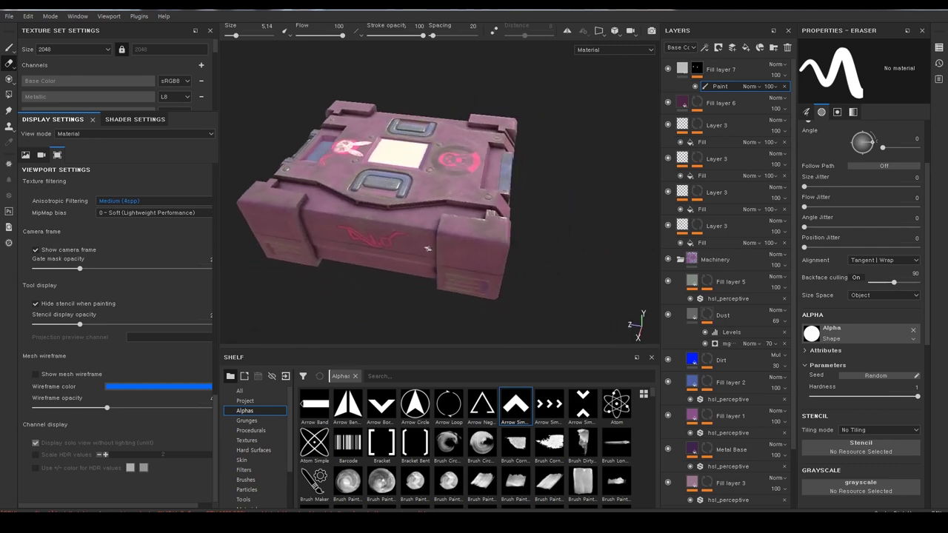
left_click_drag(417, 323, 435, 327, "alt")
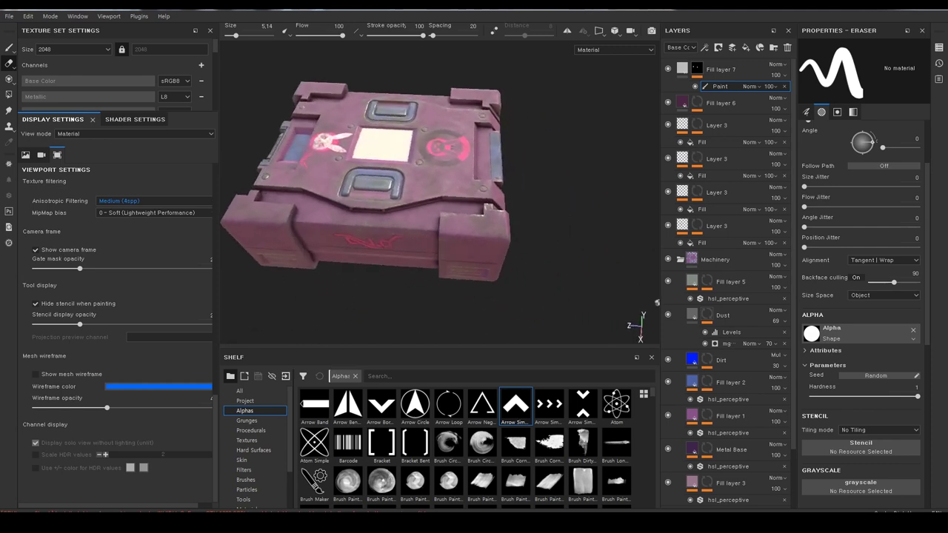
- Preview the Arrow Circle, Barcode and Arrow Border Cut alphas, then give the eraser Arrow Bend Split
left_click(482, 406)
left_click(412, 409)
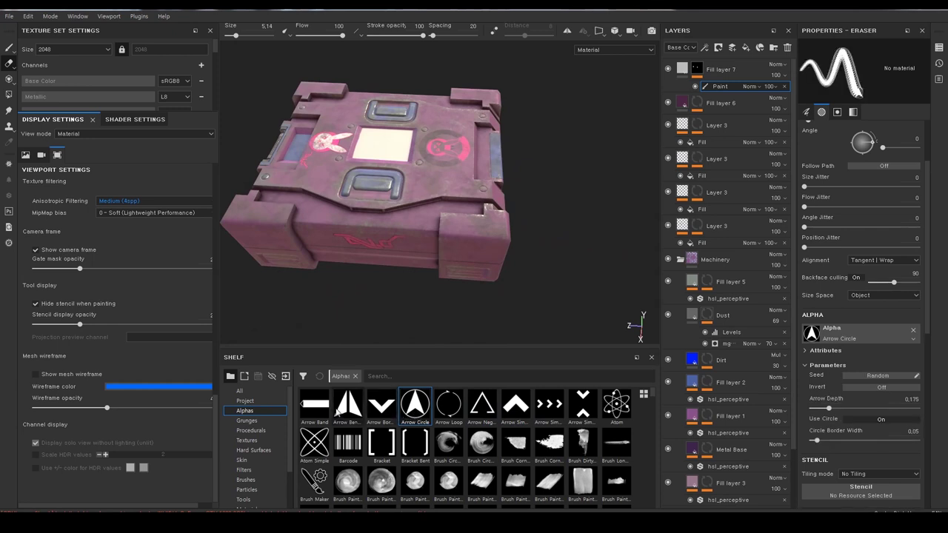
left_click(358, 432)
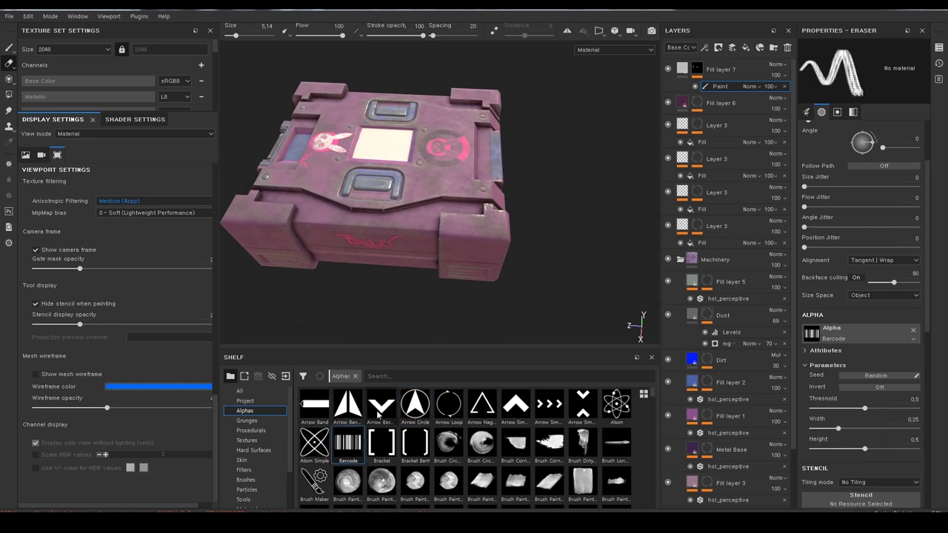
left_click(381, 409)
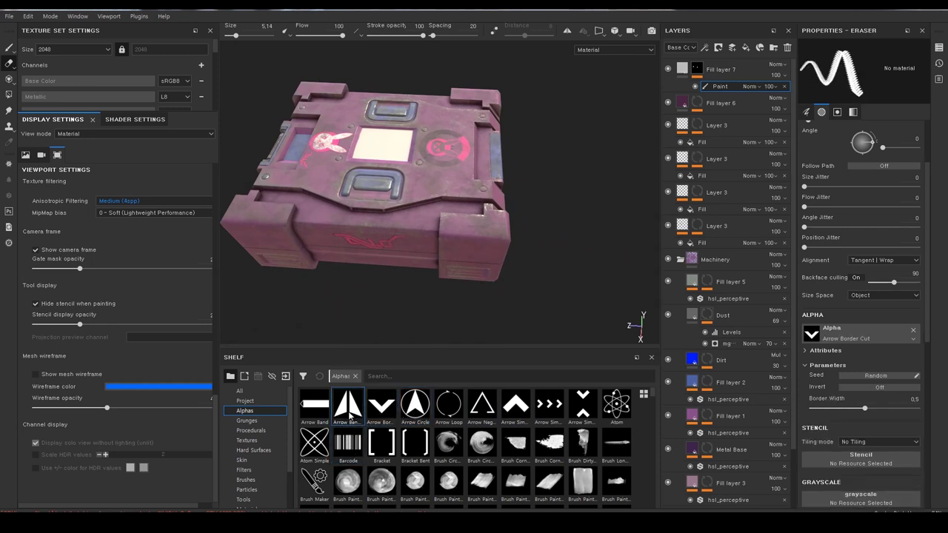
left_click_drag(353, 417, 848, 336)
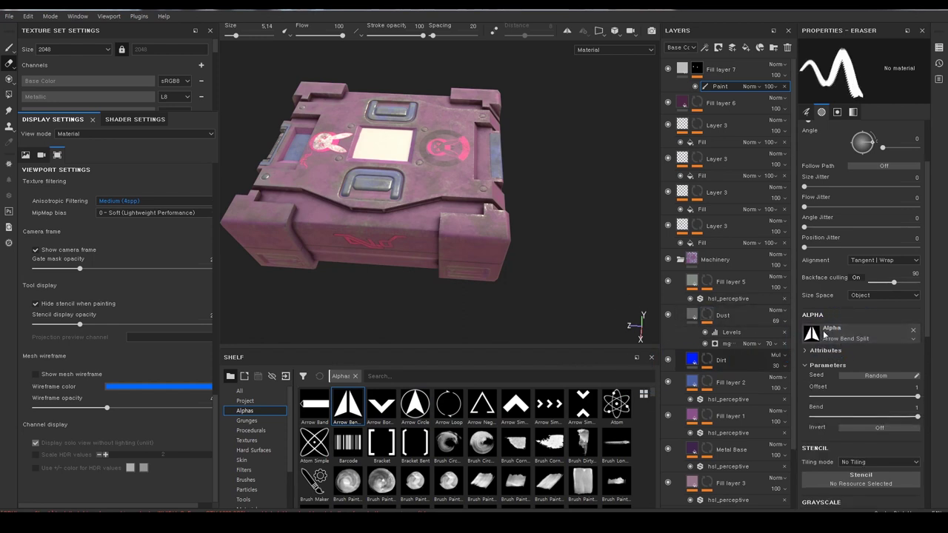
- Switch from erasing to painting and enlarge the brush to size 17.39
scroll(470, 188, "up", 3)
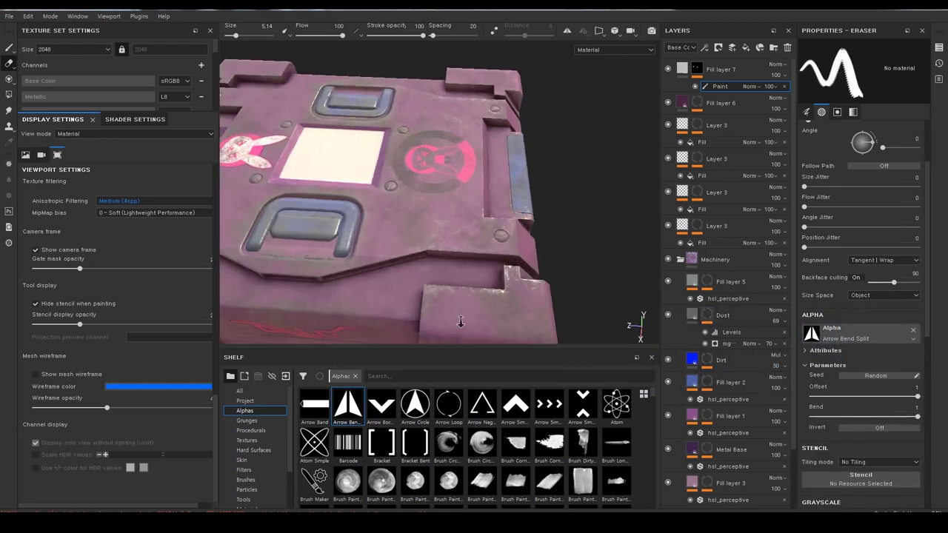
scroll(459, 196, "up", 2)
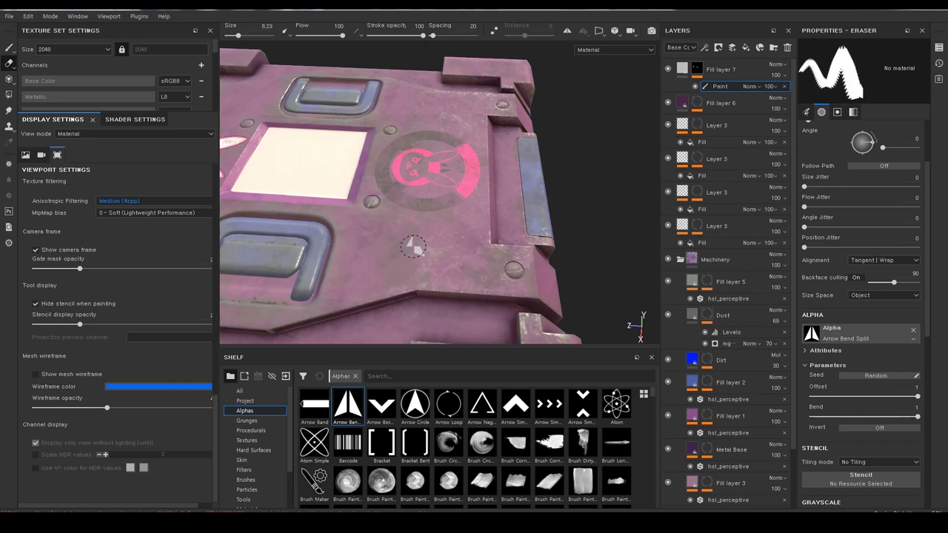
key("1")
right_click_drag(420, 250, 474, 250)
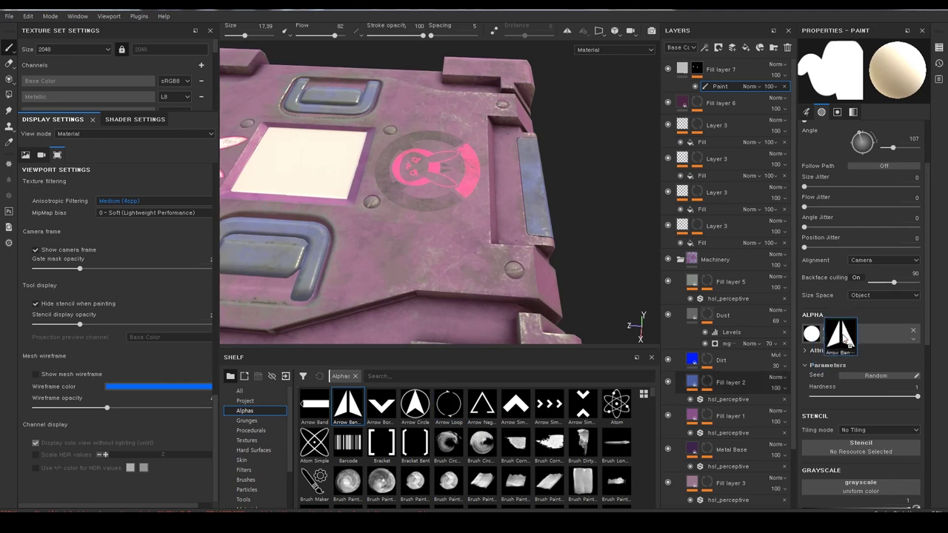
- Give the paint brush the Arrow Bend Split alpha and test-stamp arrows on the panel, undoing each
left_click_drag(351, 403, 837, 333)
mouse_move(375, 206)
left_mouse_down("alt")
mouse_move(462, 171)
mouse_move(511, 237)
left_mouse_up("alt")
left_click(409, 241)
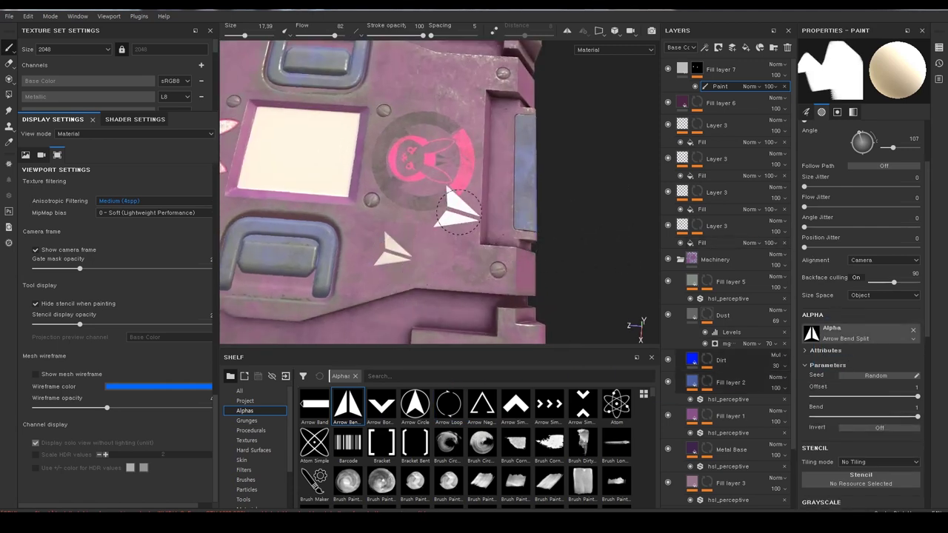
key("ctrl+z")
left_click(431, 274)
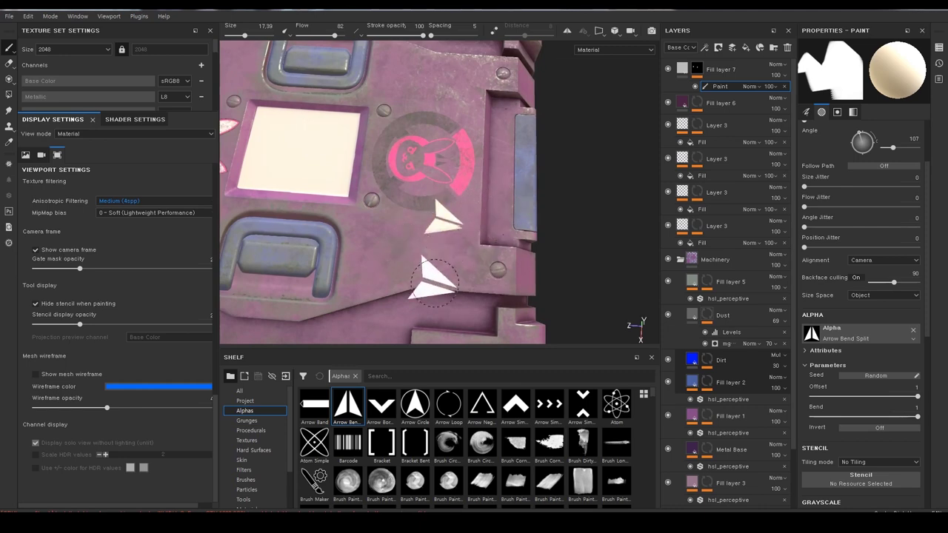
key("ctrl+z")
left_click(421, 250)
key("ctrl+z")
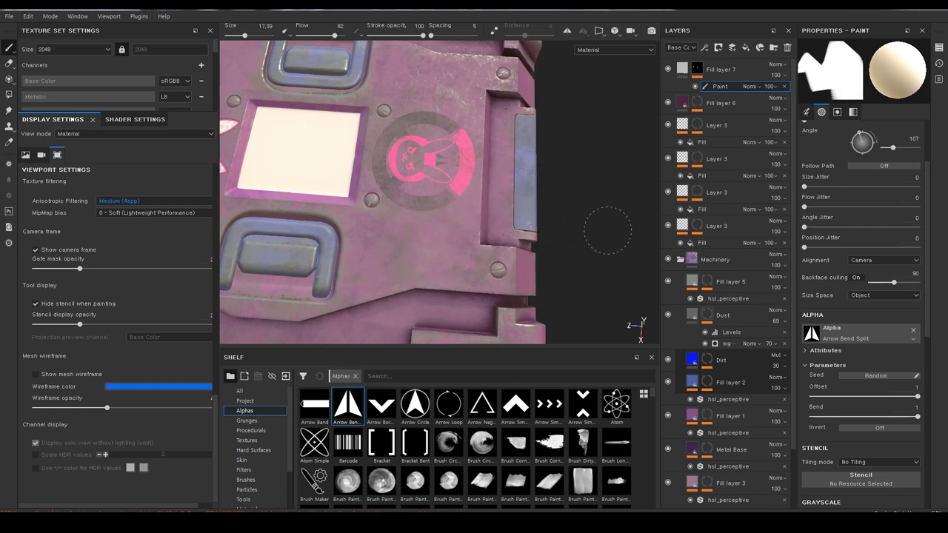
- Reframe the view to face the crate top head-on, zoomed on its right side
mouse_move(592, 215)
left_mouse_down("alt")
mouse_move(588, 224)
mouse_move(571, 201)
left_mouse_up("alt")
mouse_move(508, 185)
middle_mouse_down("alt")
mouse_move(521, 152)
mouse_move(623, 164)
middle_mouse_up("alt")
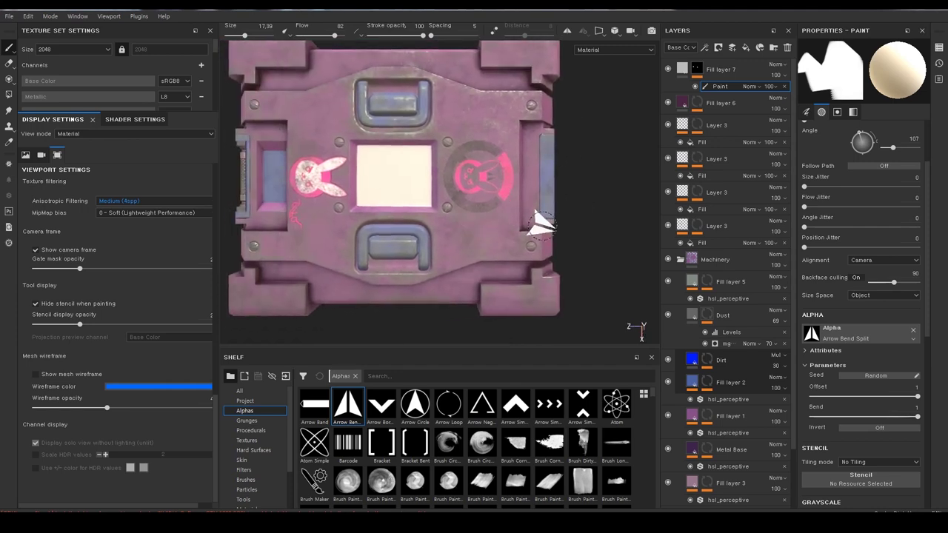
right_click_drag(467, 277, 504, 296, "alt")
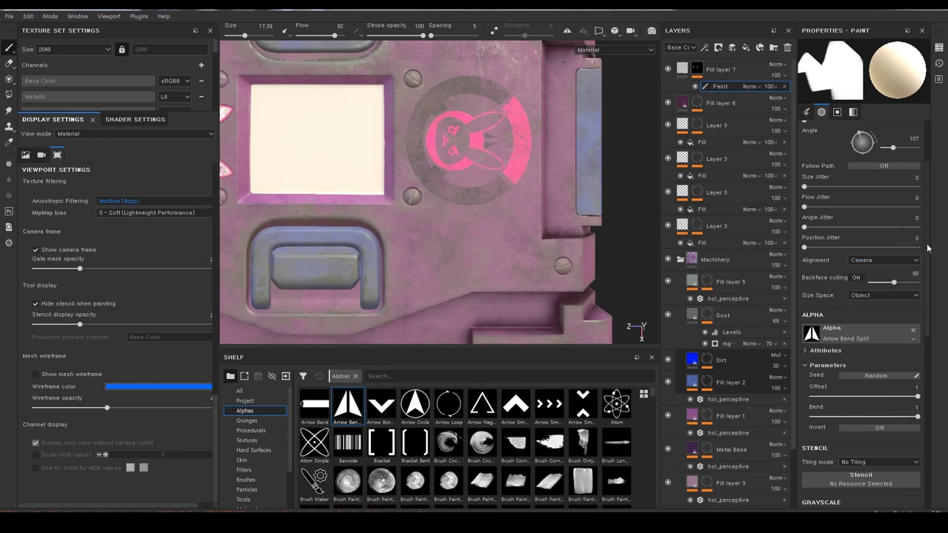
scroll(866, 244, "up", 3)
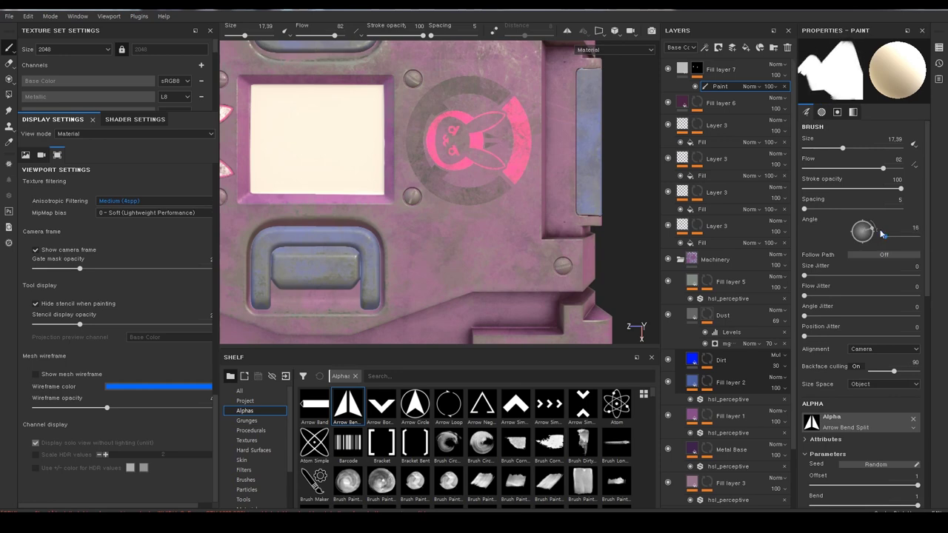
- Rotate the Arrow Bend Split brush through several angles, near 284, and lower its flow
left_click_drag(892, 236, 883, 236)
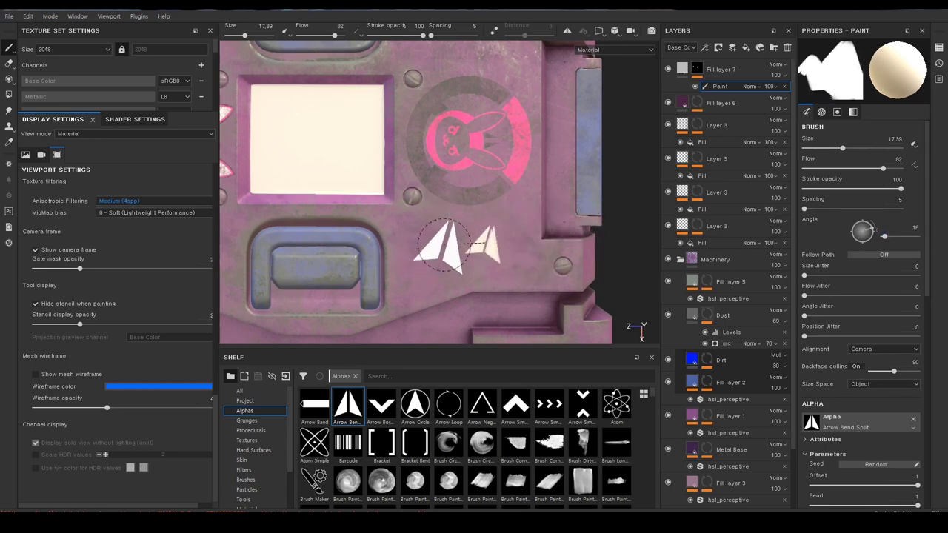
right_click_drag(444, 244, 459, 226, "shift")
left_click_drag(449, 226, 475, 246, "ctrl")
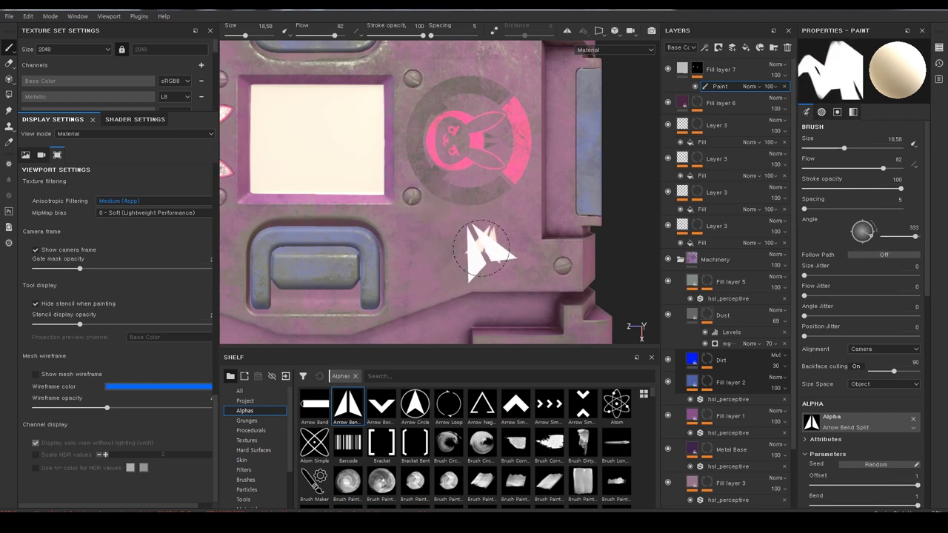
key("ctrl")
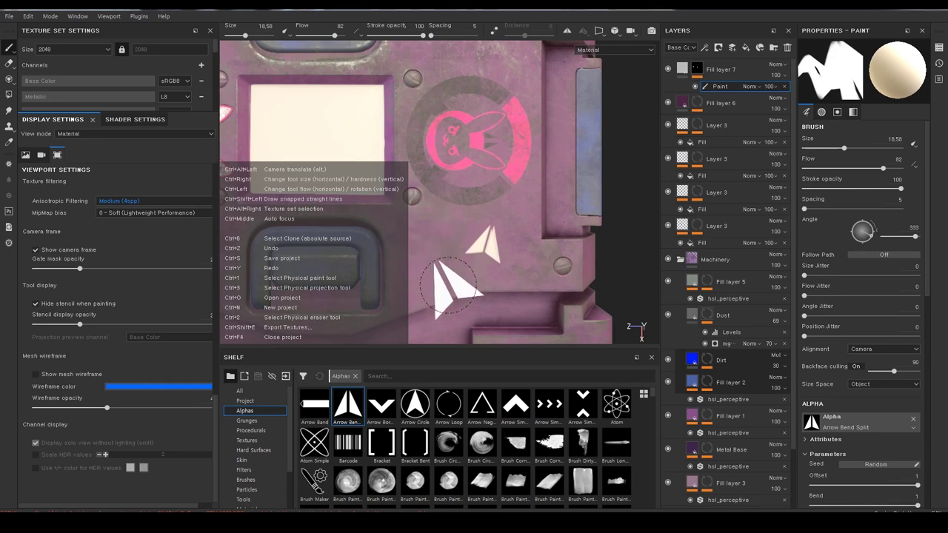
left_click_drag(445, 241, 439, 237, "ctrl")
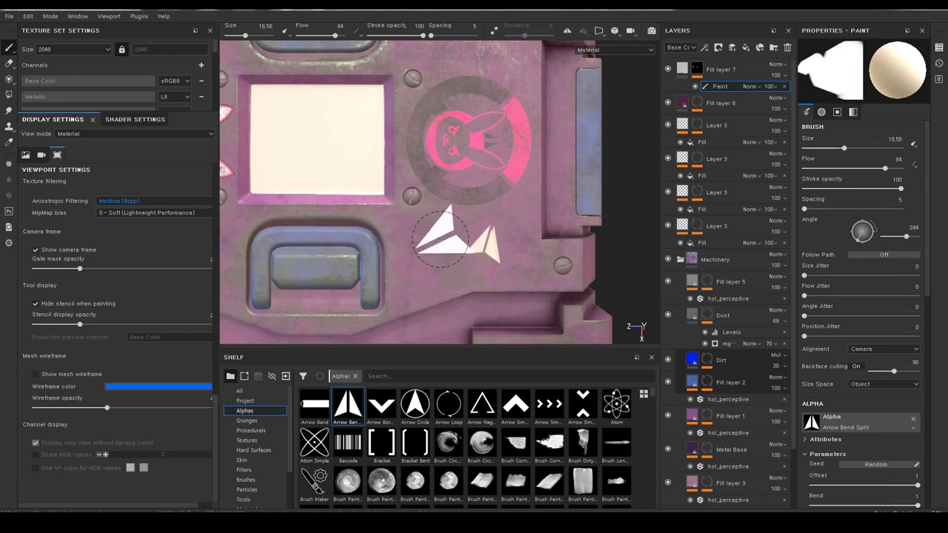
left_click_drag(441, 241, 435, 241, "ctrl")
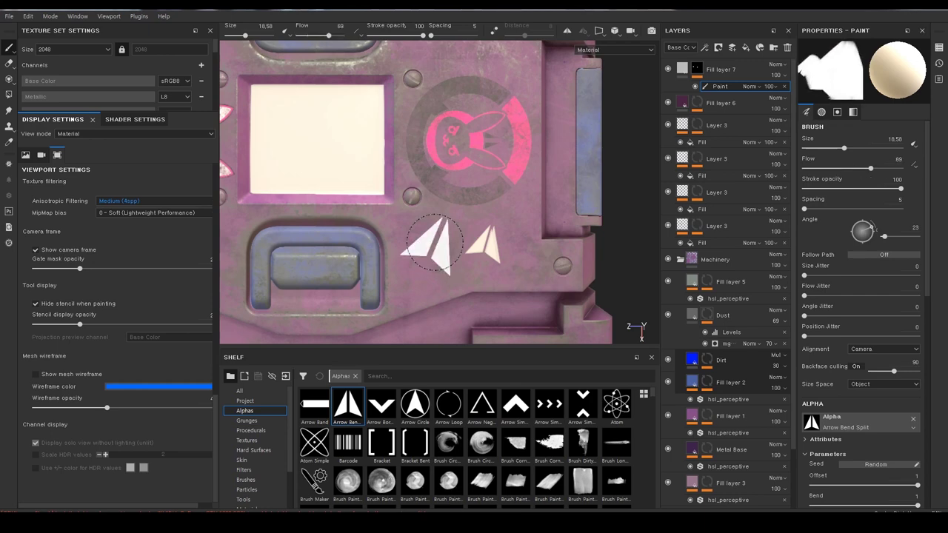
mouse_move(435, 243)
left_mouse_down("ctrl")
mouse_move(400, 243)
mouse_move(432, 219)
mouse_move(414, 235)
mouse_move(415, 304)
left_mouse_up("ctrl")
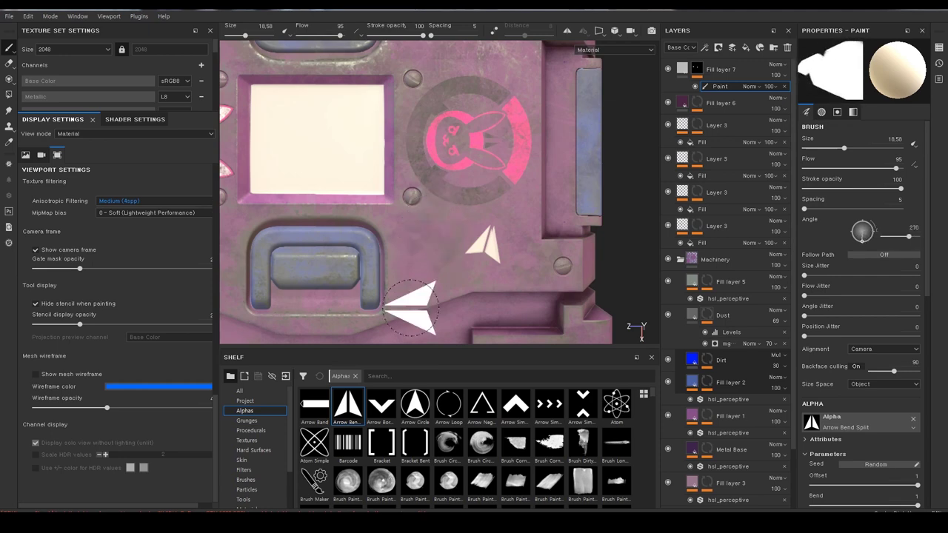
left_click_drag(424, 238, 412, 265, "ctrl")
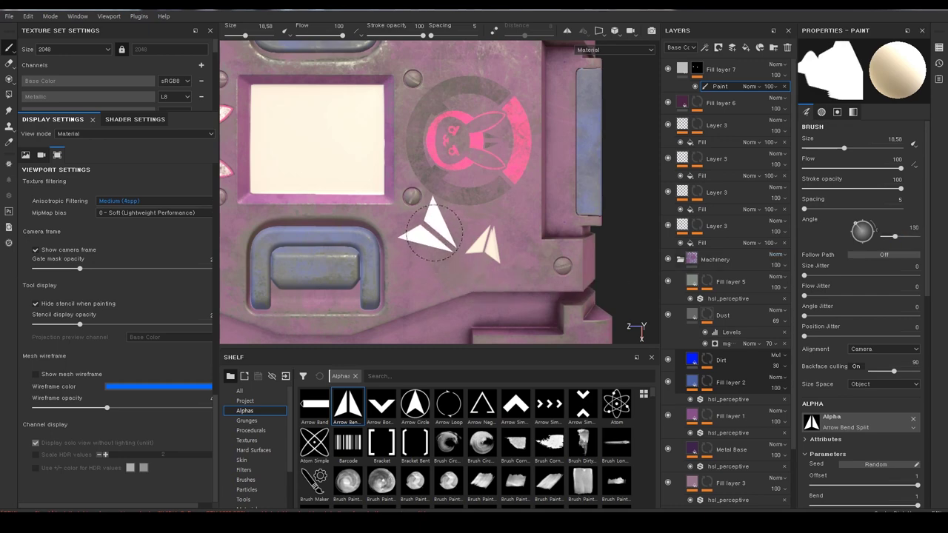
left_click_drag(442, 241, 443, 235, "ctrl")
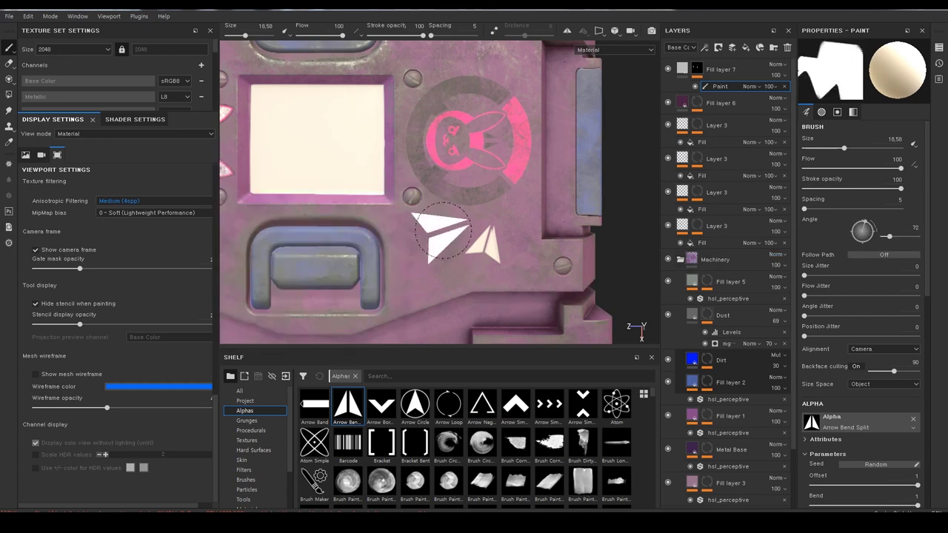
left_click_drag(442, 232, 442, 232, "ctrl")
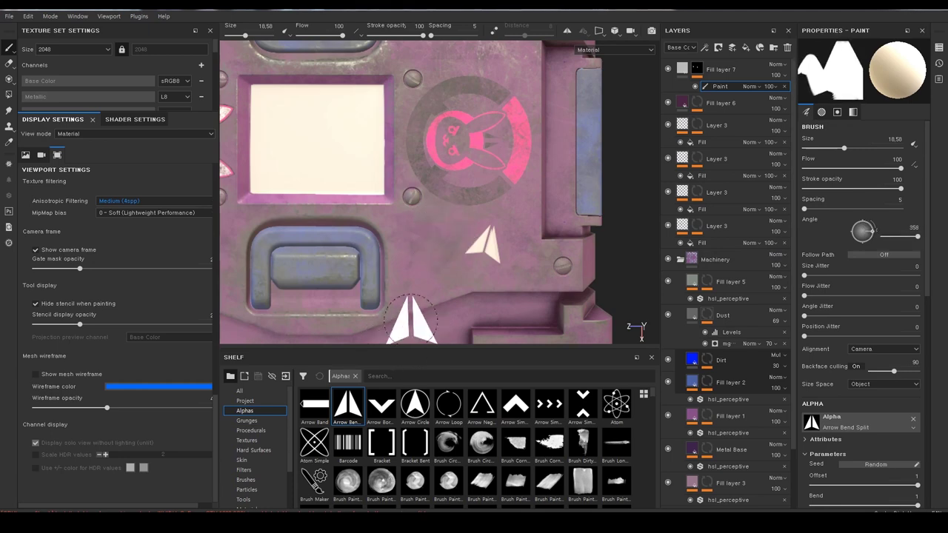
- Stamp an arrow on the panel, enlarge the brush to size 24.1, and undo the stray stamp
left_click(430, 254)
left_click_drag(463, 194, 453, 191, "ctrl")
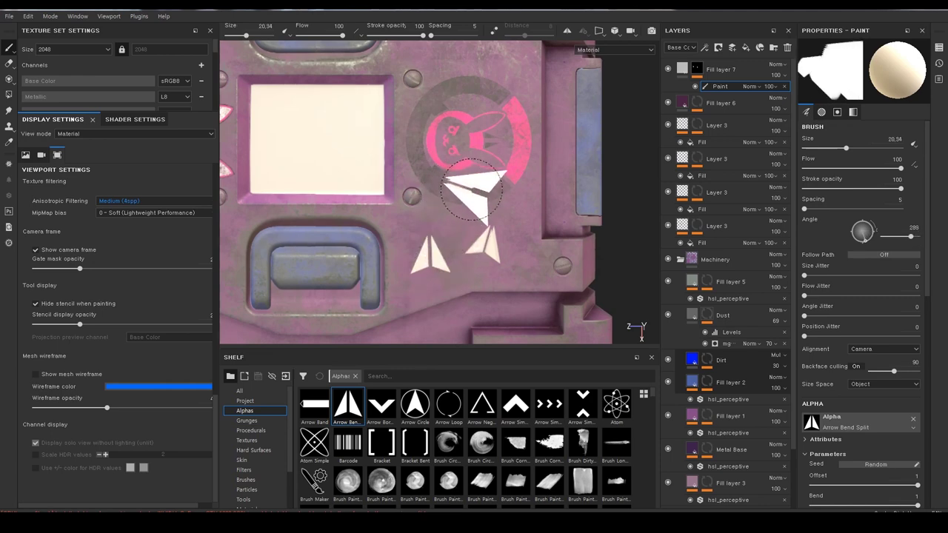
right_click_drag(476, 190, 545, 169, "ctrl")
key("ctrl+z")
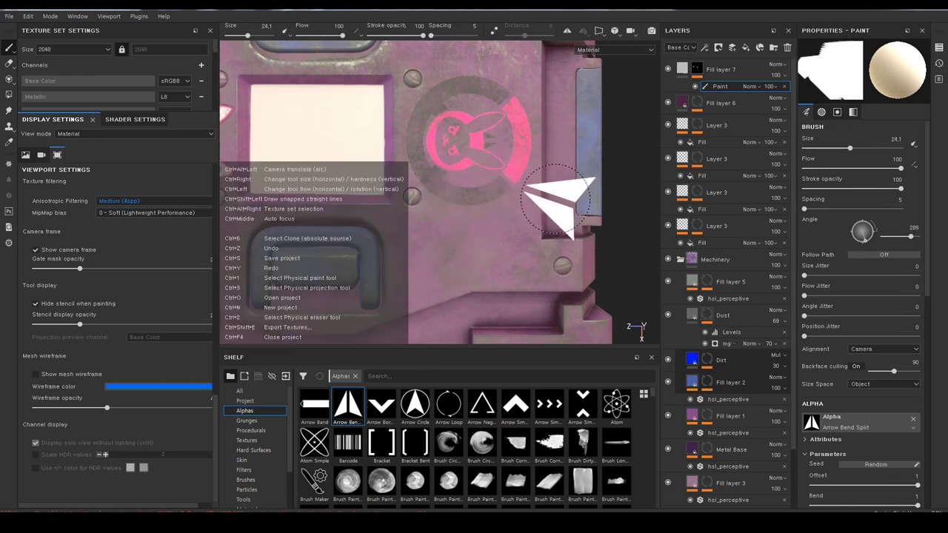
- With a close front view of the crate, turn the arrow brush angle to 179
key("f")
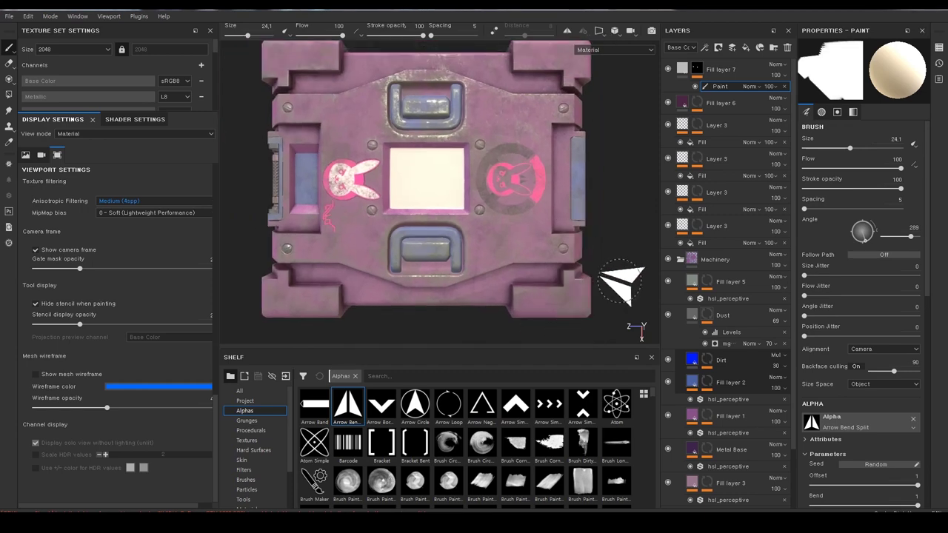
left_click_drag(615, 280, 628, 176, "alt")
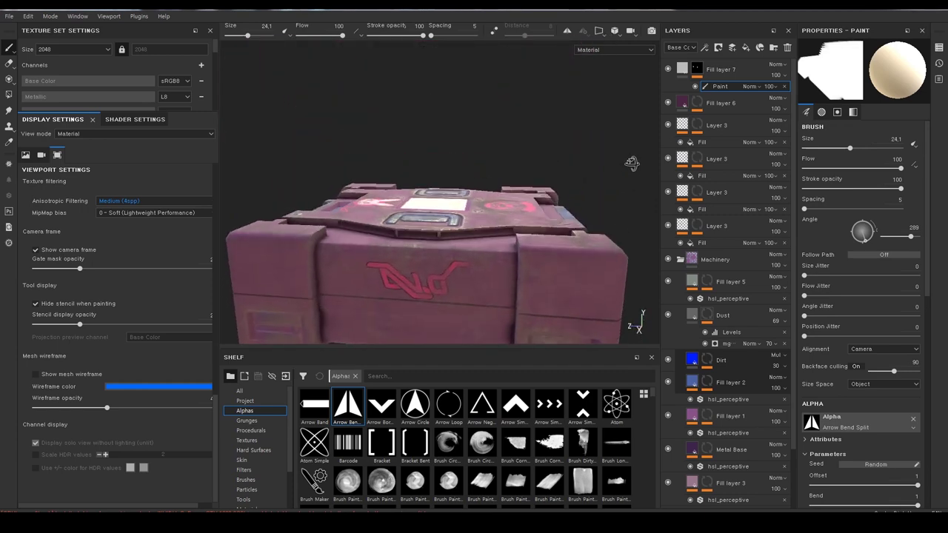
mouse_move(551, 84)
middle_mouse_down("alt")
mouse_move(400, 113)
mouse_move(450, 194)
middle_mouse_up("alt")
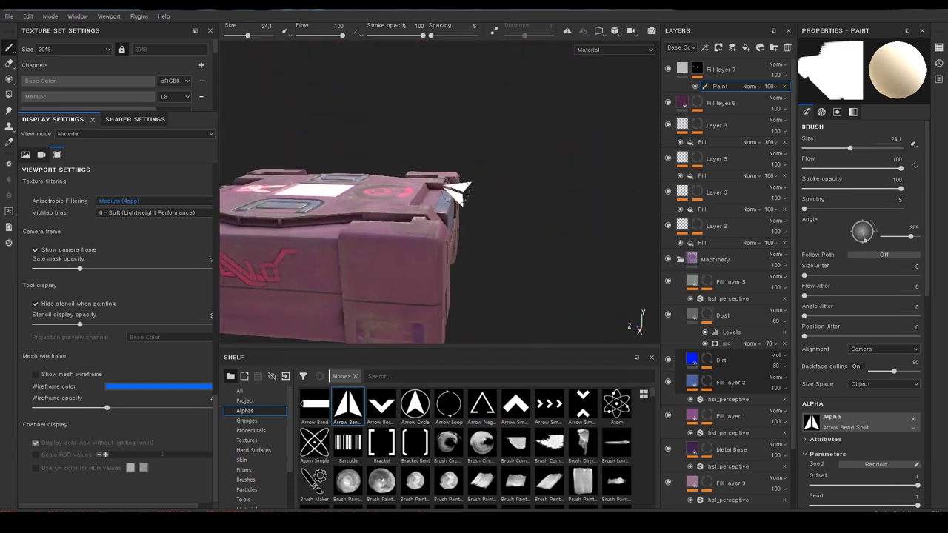
right_click_drag(450, 195, 456, 284, "shift")
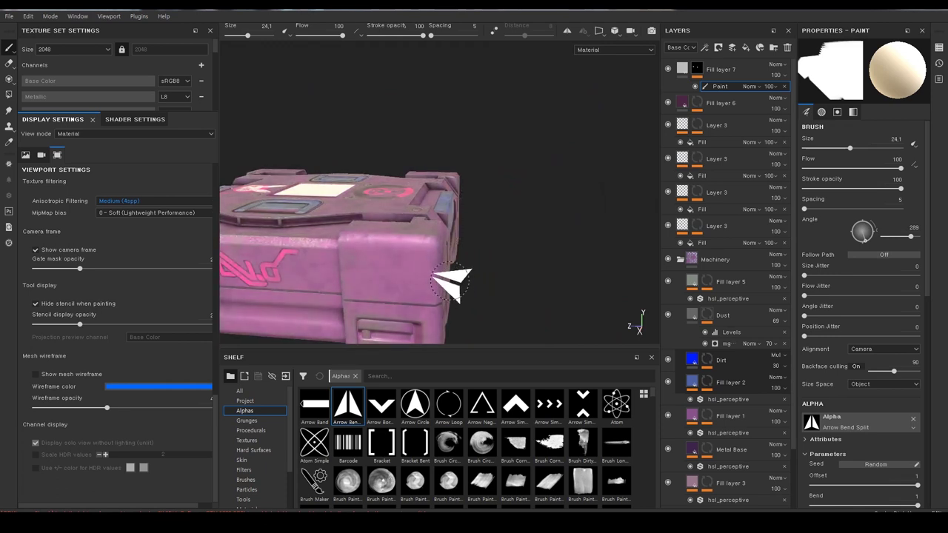
mouse_move(535, 233)
left_mouse_down("alt")
mouse_move(555, 216)
mouse_move(511, 198)
left_mouse_up("alt")
scroll(559, 155, "up", 1)
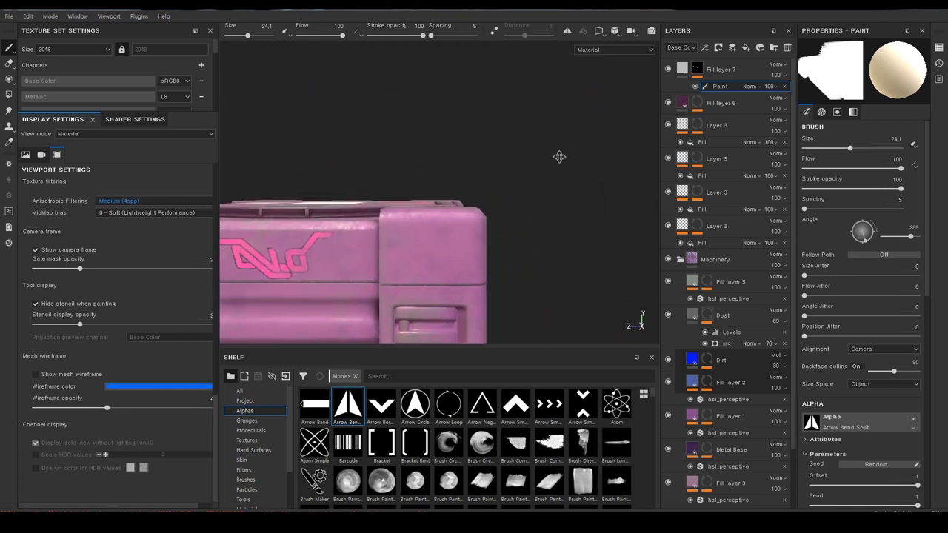
scroll(527, 163, "up", 1)
scroll(496, 223, "up", 1)
scroll(466, 270, "up", 1)
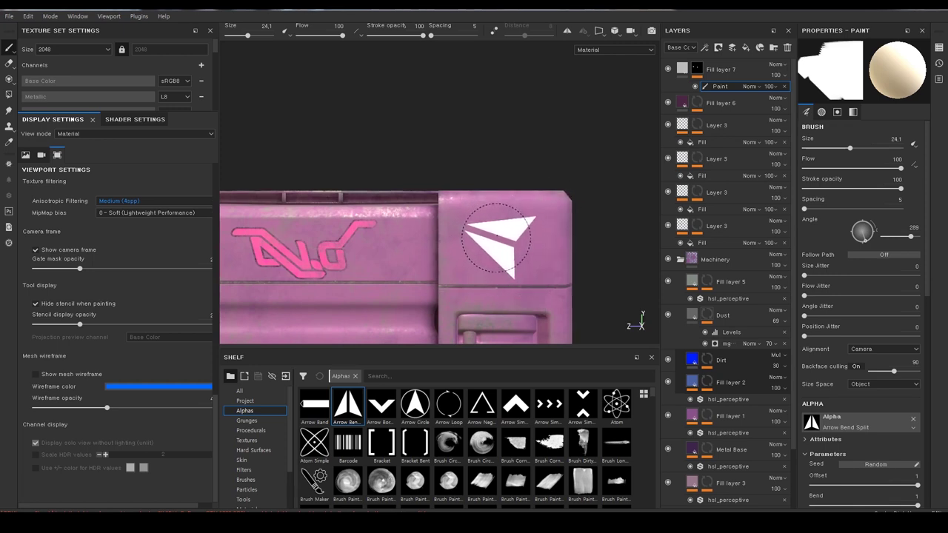
left_click_drag(496, 232, 507, 235, "ctrl")
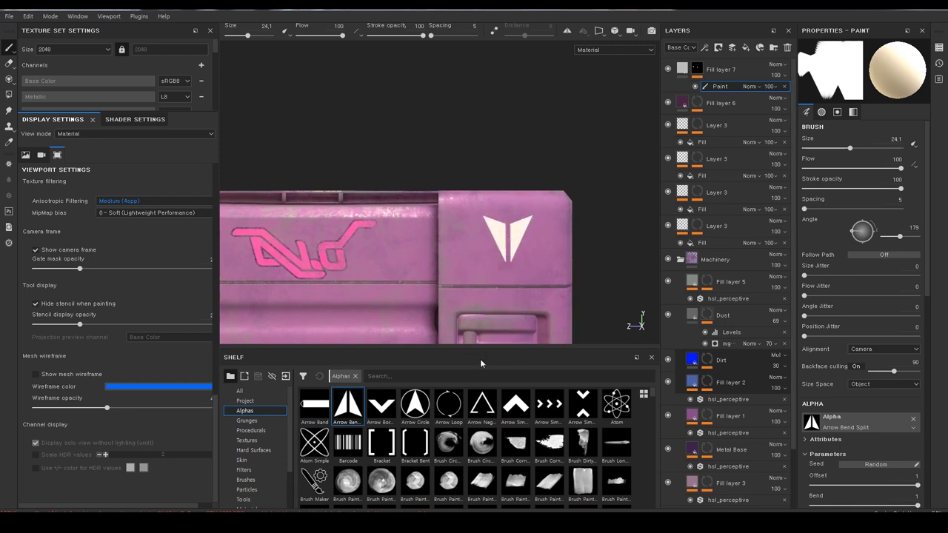
scroll(491, 215, "down", 5)
mouse_move(569, 181)
left_mouse_down("alt")
mouse_move(563, 257)
mouse_move(567, 212)
left_mouse_up("alt")
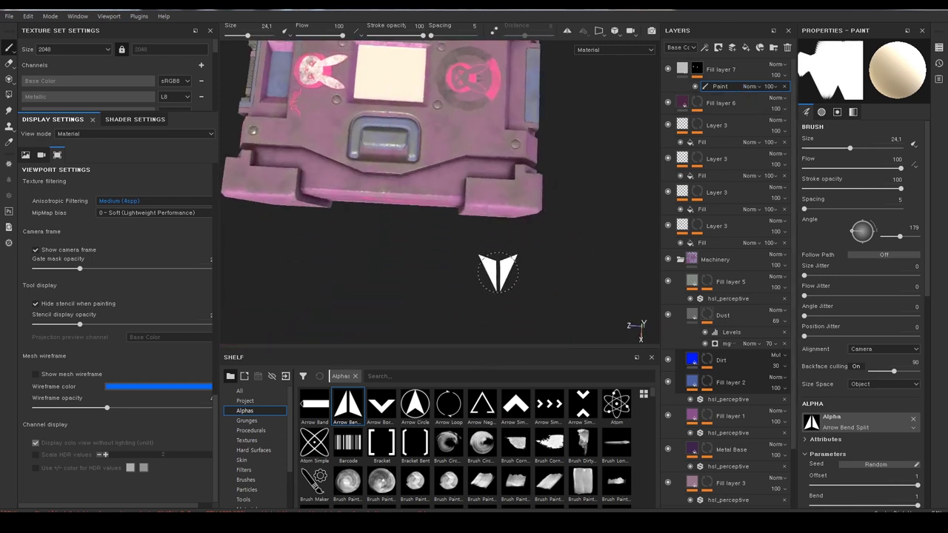
scroll(495, 272, "up", 1)
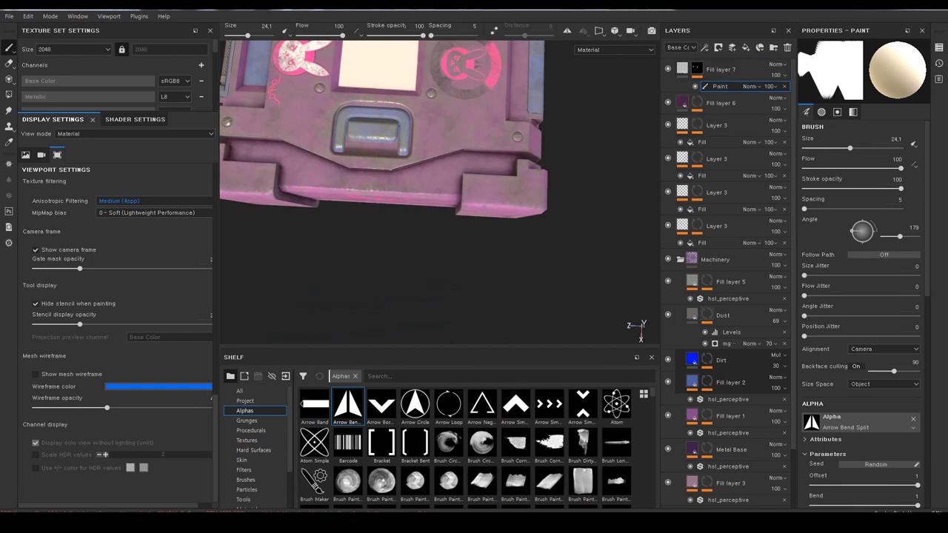
- Add a fill to Fill layer 7's mask and select it, hiding the painted mask strokes
left_click(723, 69)
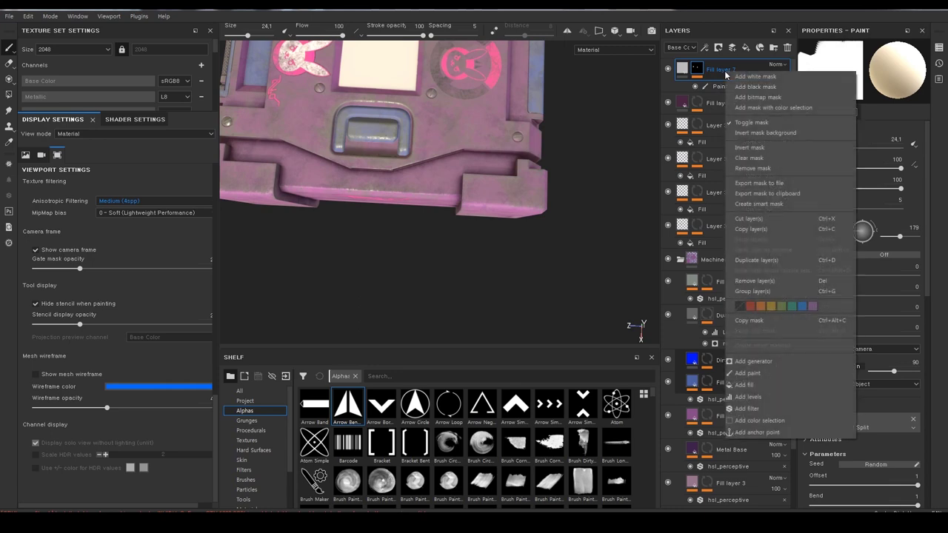
right_click(726, 72)
left_click(756, 385)
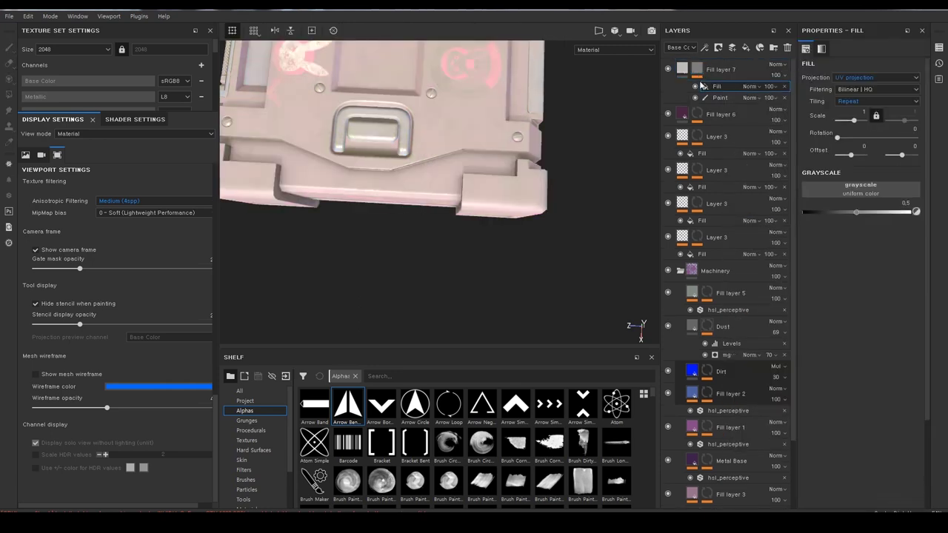
left_click(695, 86)
left_click(719, 99)
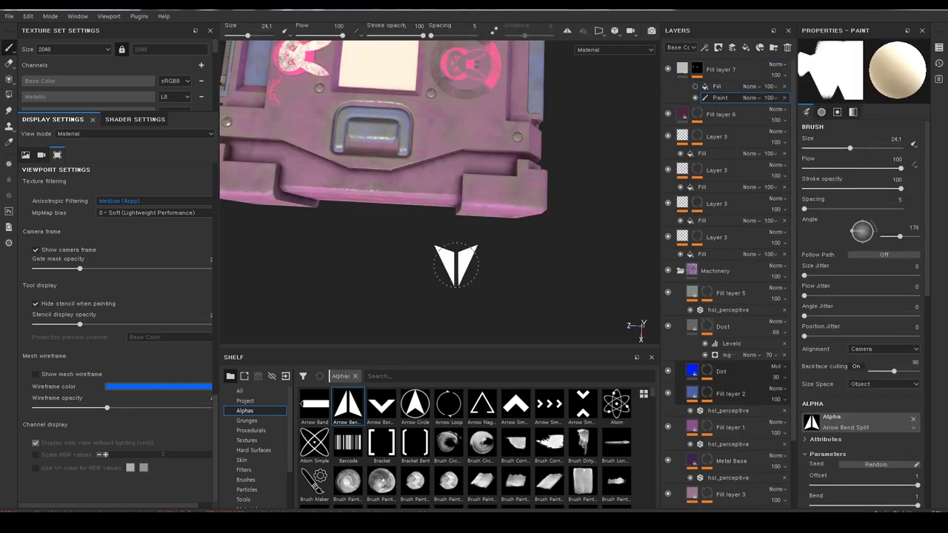
middle_click_drag(514, 249, 470, 286)
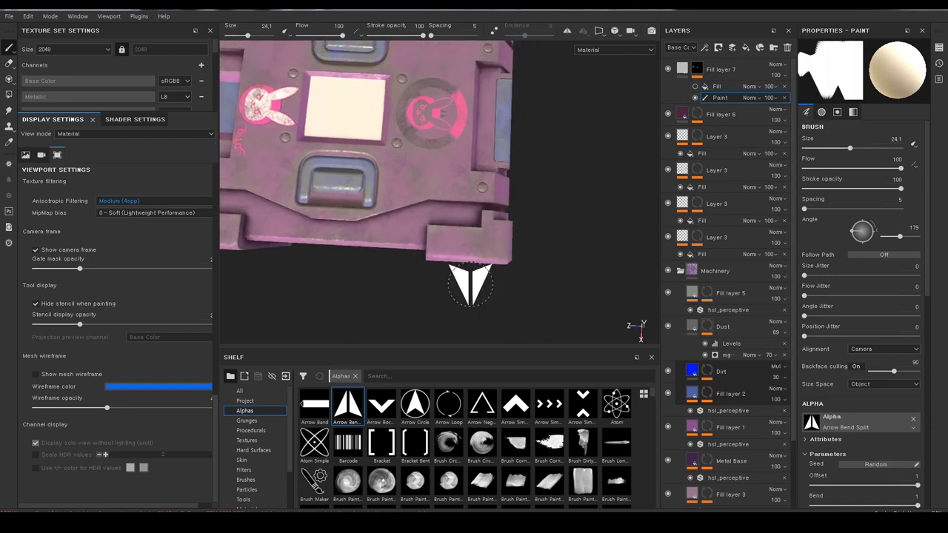
left_click(695, 98)
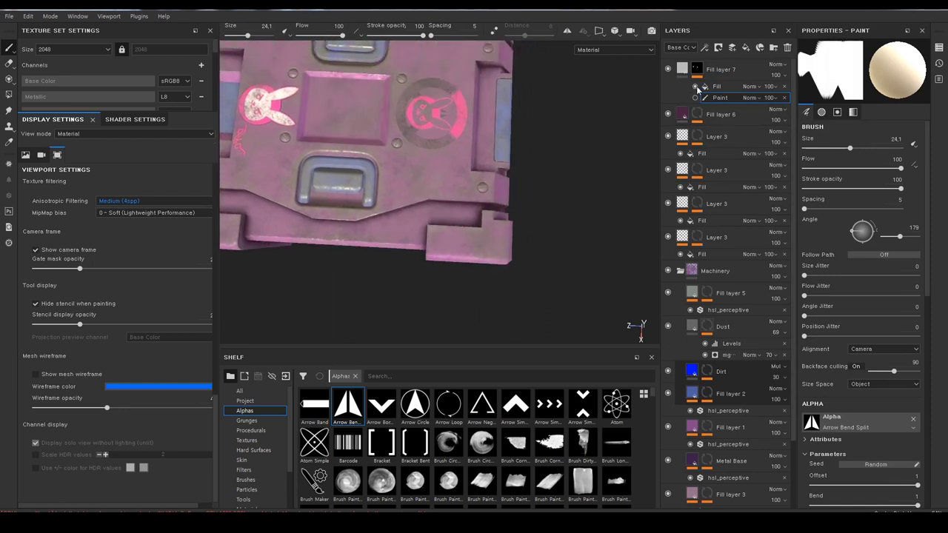
left_click(695, 87)
left_click_drag(456, 254, 518, 274, "alt")
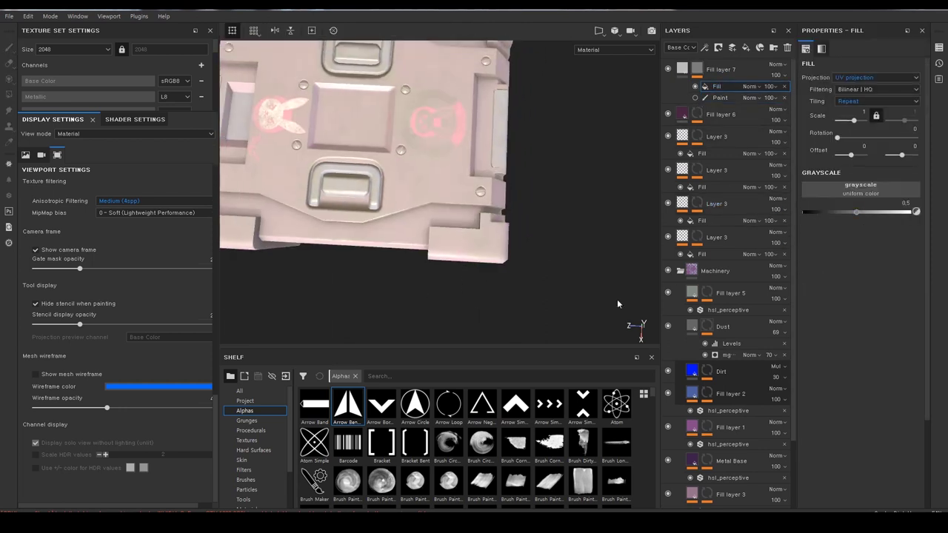
- Use the Barcode alpha as the mask fill's grayscale, striping the whole crate
left_click_drag(348, 459, 859, 189)
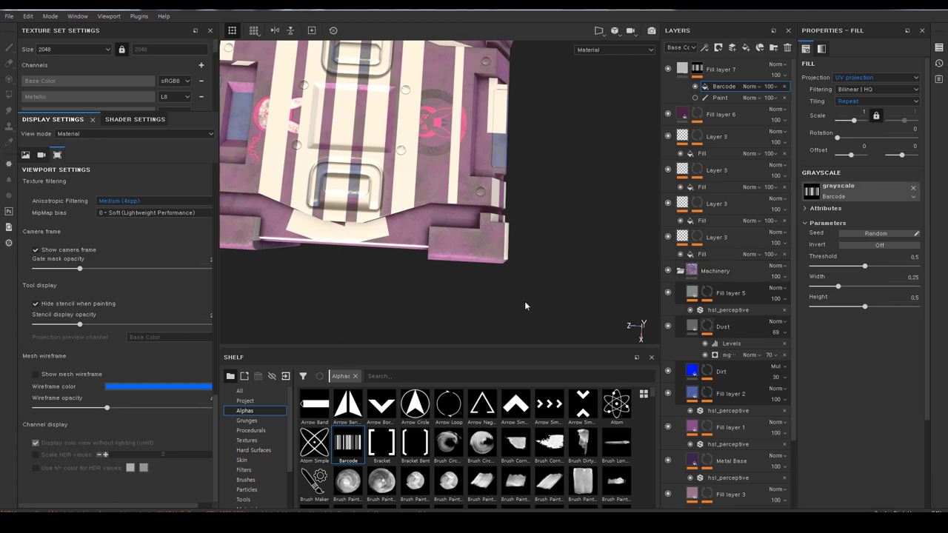
key("f")
left_click_drag(535, 283, 545, 250, "alt")
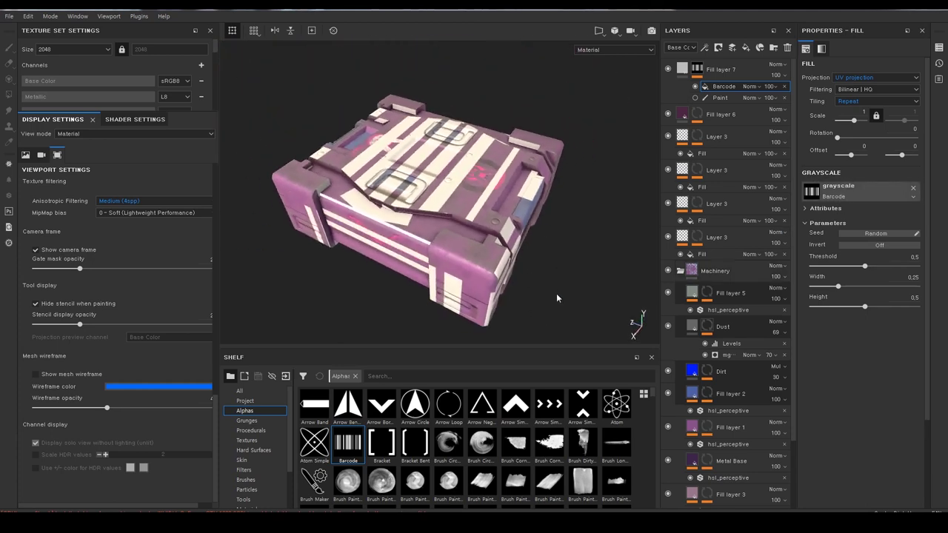
left_click_drag(557, 298, 379, 209, "alt")
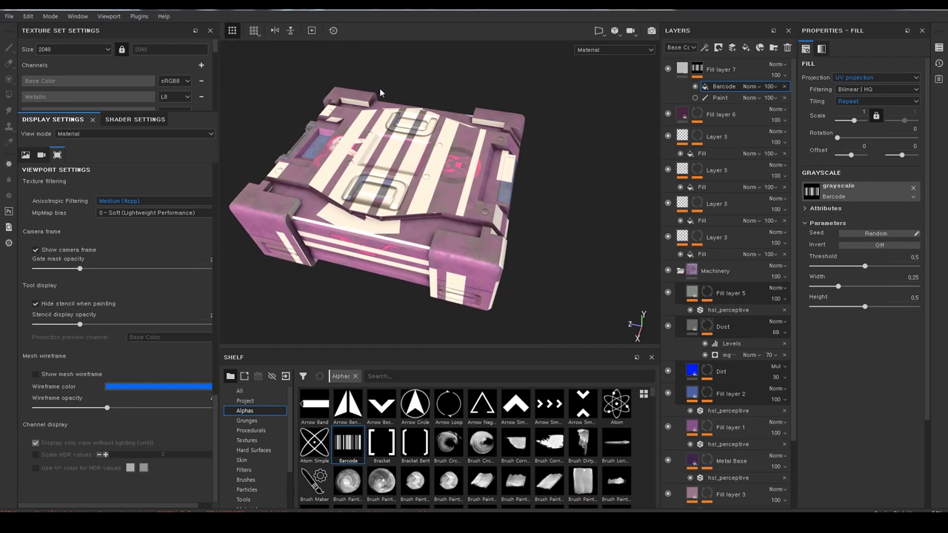
left_click_drag(534, 249, 462, 99, "alt")
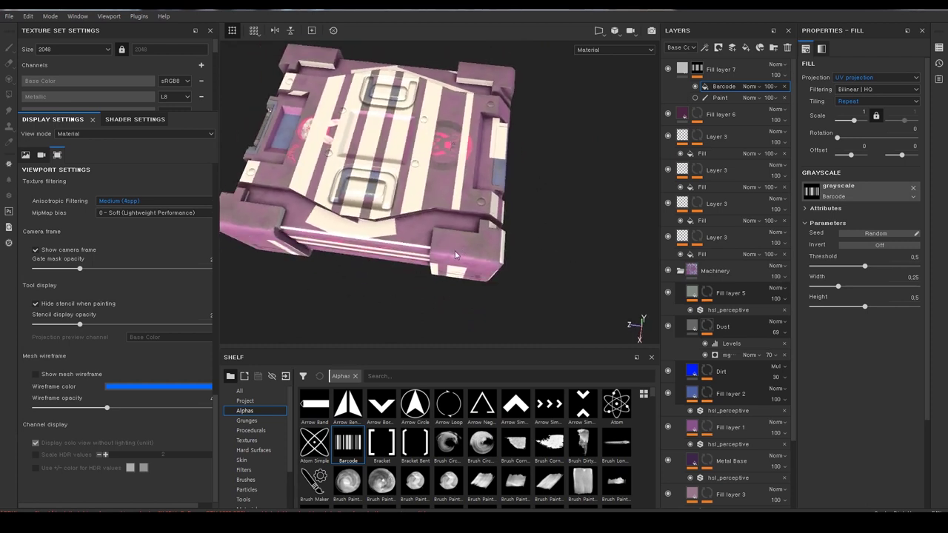
- In the 2D/3D split view, scale the barcode projection to 8.3227 and set Tiling to None
key("F1")
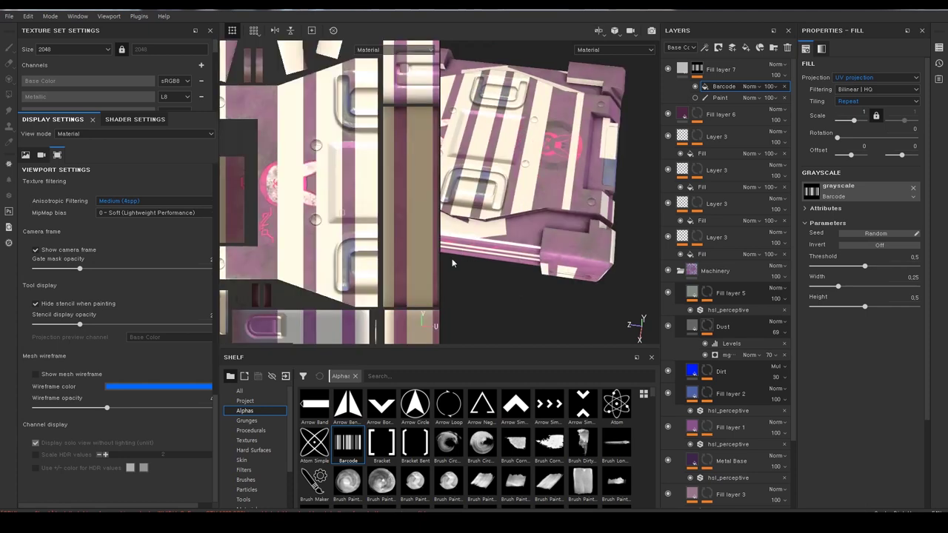
scroll(394, 224, "down", 2)
scroll(333, 170, "down", 2)
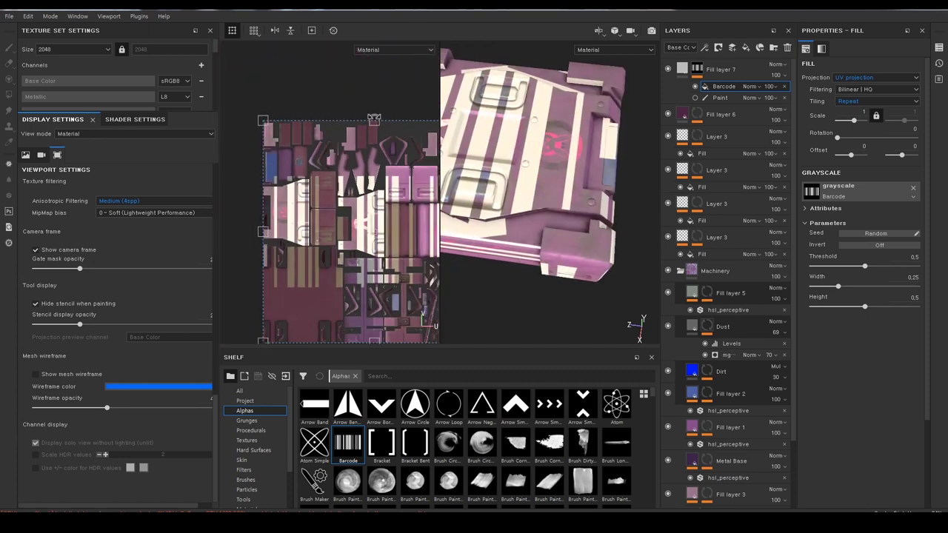
scroll(285, 122, "down", 2)
mouse_move(285, 123)
left_mouse_down()
mouse_move(399, 325)
mouse_move(257, 180)
mouse_move(360, 257)
mouse_move(349, 248)
left_mouse_up()
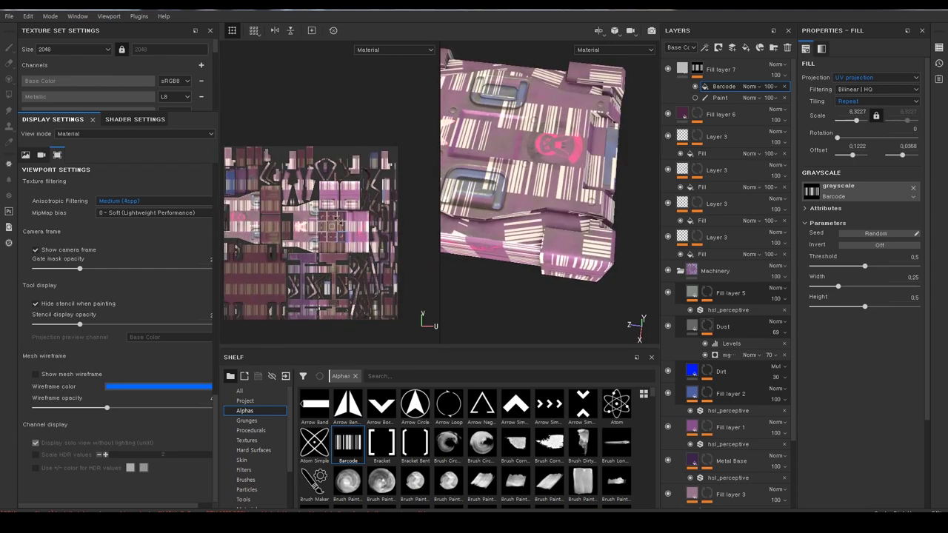
scroll(330, 237, "up", 2)
scroll(320, 250, "up", 1)
middle_click_drag(343, 143, 348, 95)
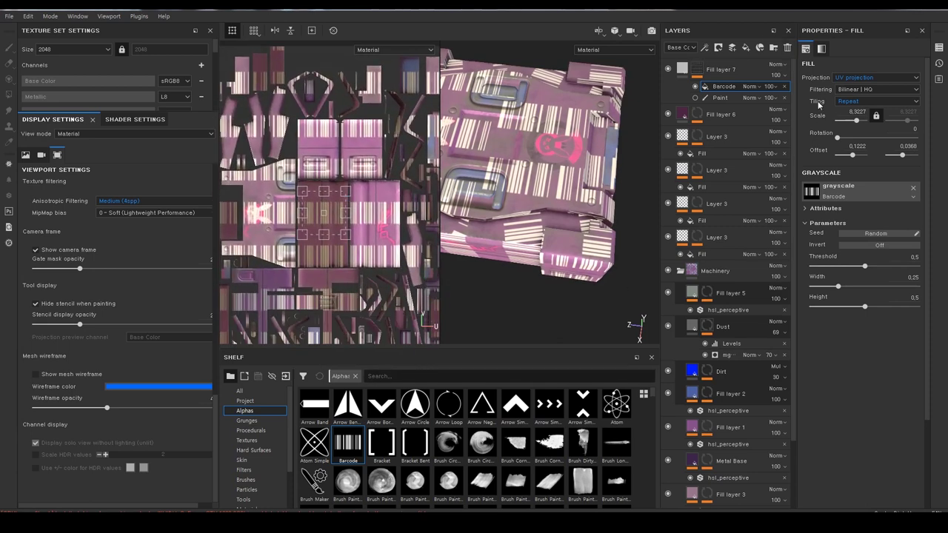
left_click(894, 104)
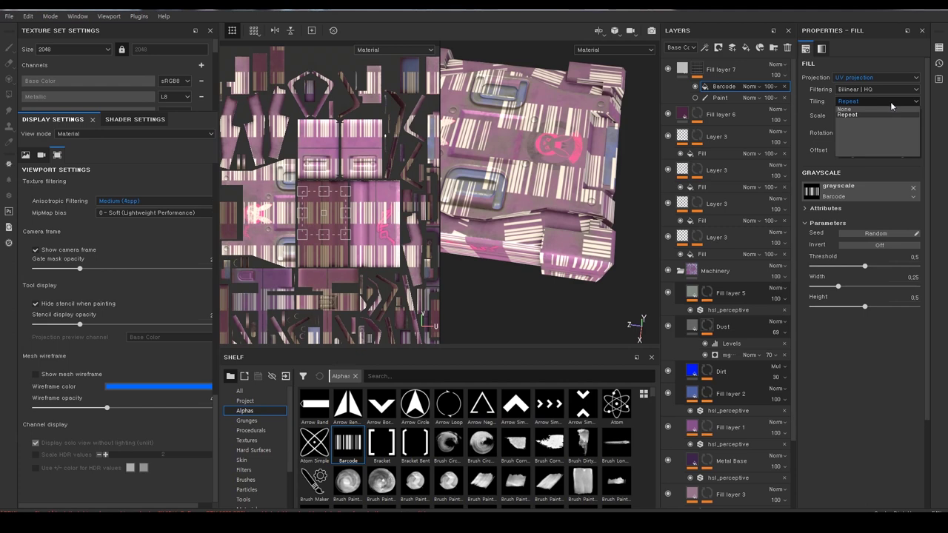
left_click(874, 109)
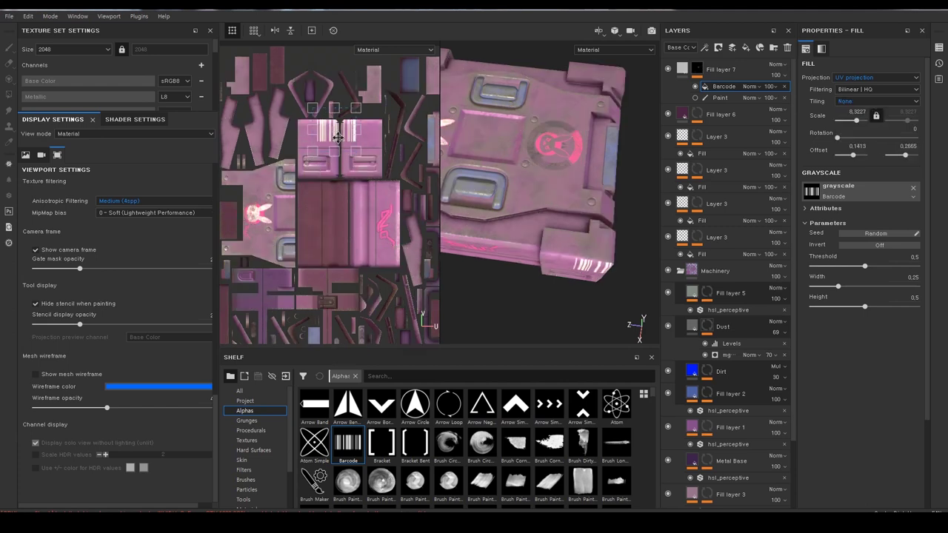
- Move the barcode onto a panel at scale 9.5173, offsets 0.1037 and 0.2559, and widen the UV view
left_click_drag(333, 215, 328, 139)
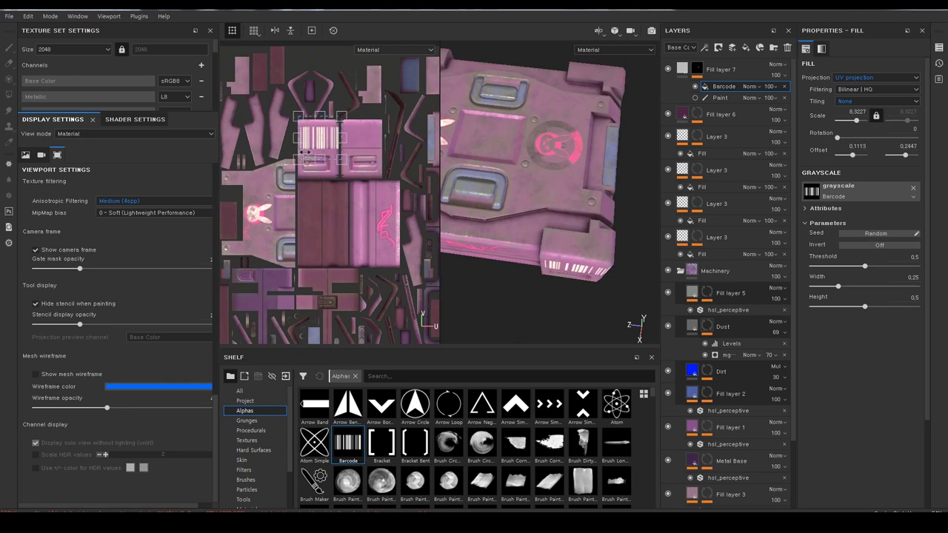
scroll(304, 152, "up", 2)
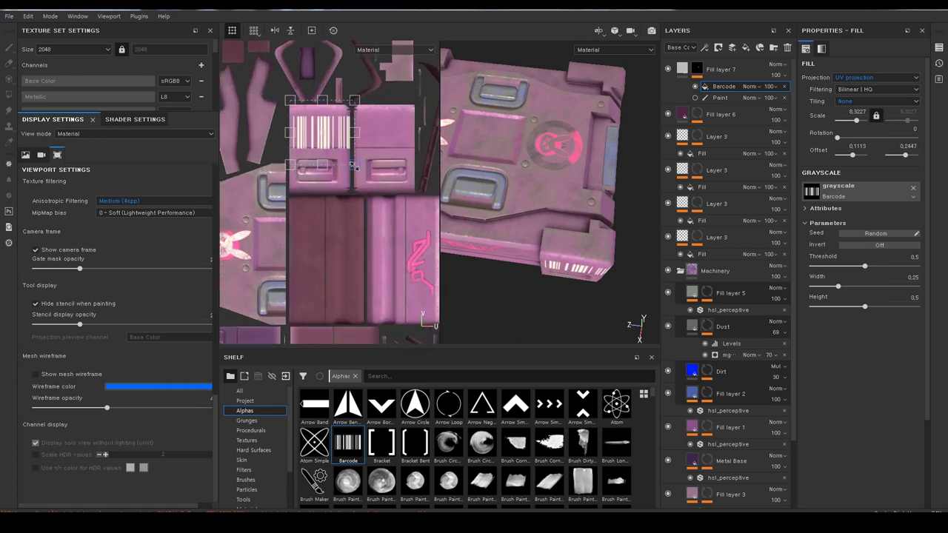
mouse_move(354, 166)
left_mouse_down()
mouse_move(362, 152)
mouse_move(300, 199)
mouse_move(378, 115)
mouse_move(363, 152)
mouse_move(339, 141)
mouse_move(350, 127)
left_mouse_up()
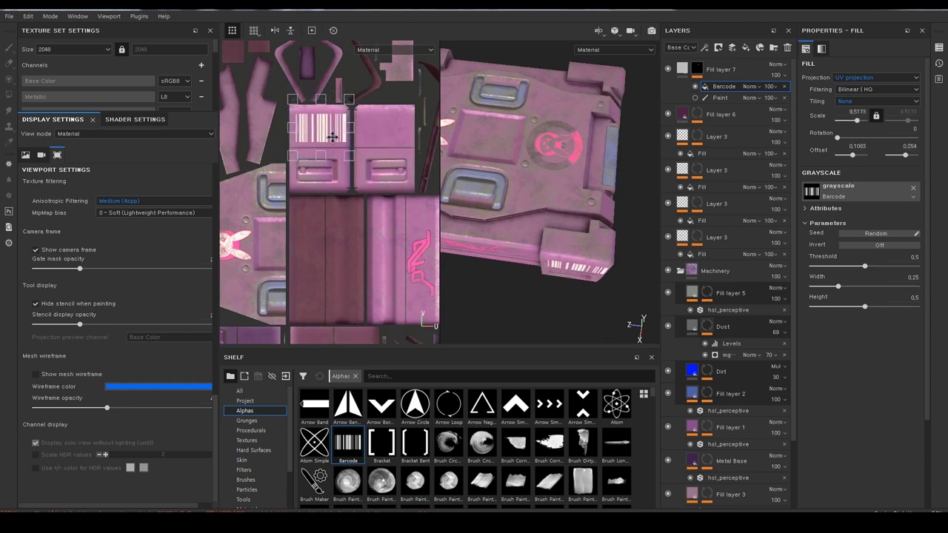
scroll(351, 128, "down", 1)
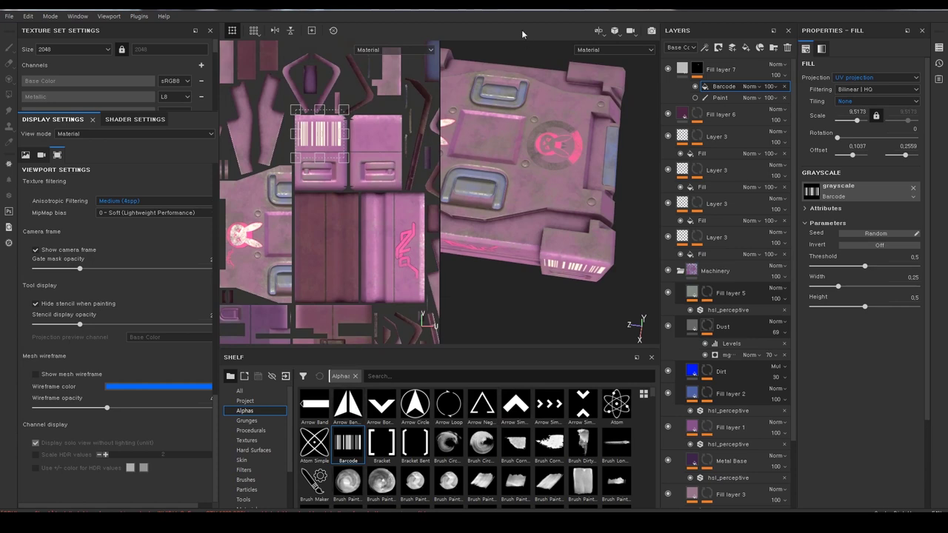
left_click(720, 99)
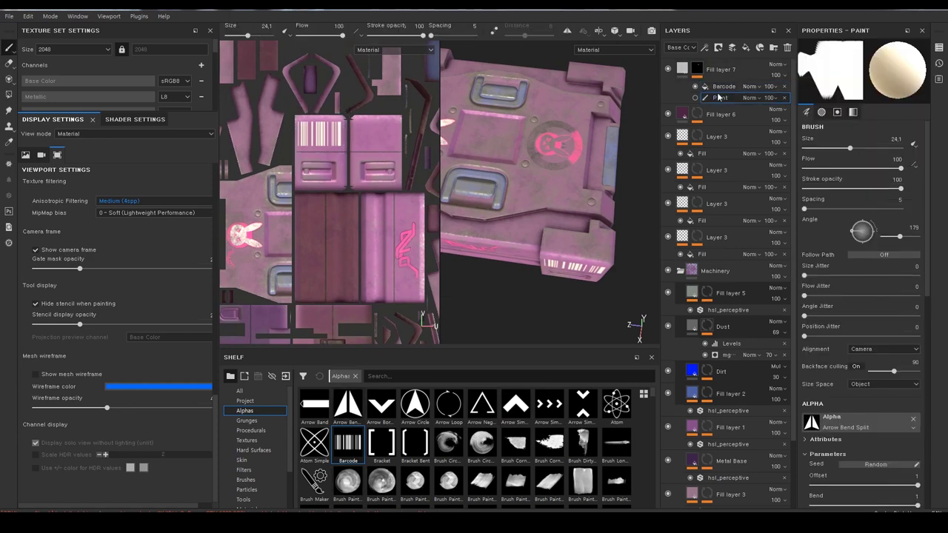
left_click(722, 86)
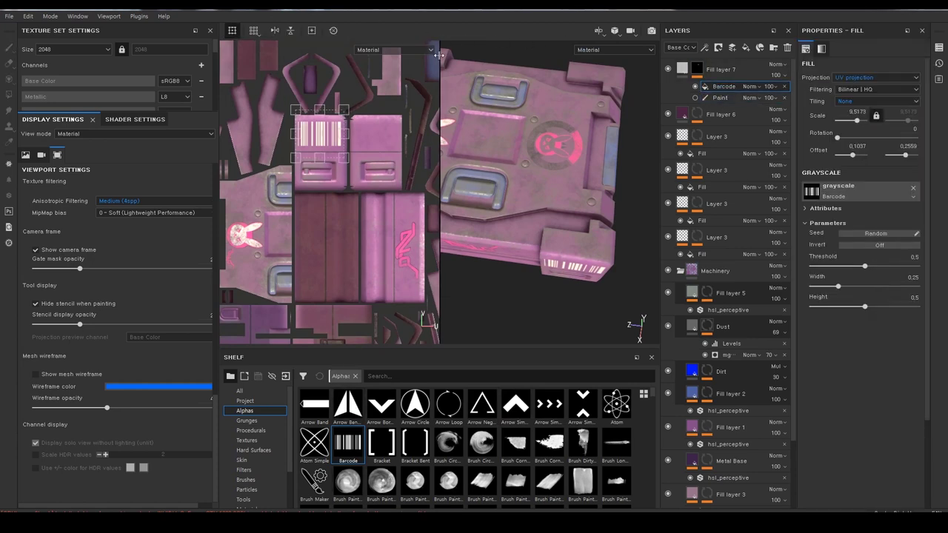
left_click_drag(440, 56, 543, 71)
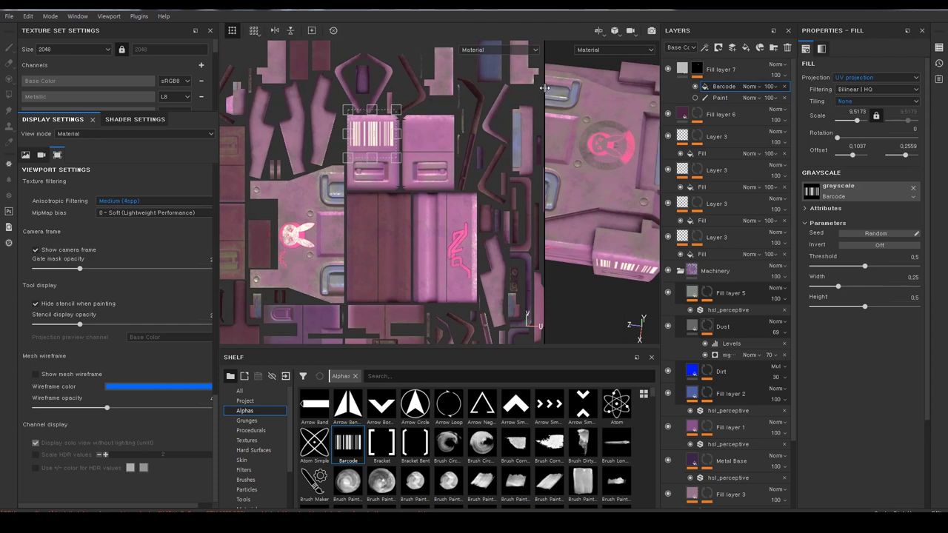
left_click_drag(544, 87, 467, 97)
- Move the barcode projection across the UV layout, rotate it to 270, and shift it onto the pink panel
mouse_move(488, 222)
left_mouse_down("alt")
mouse_move(551, 214)
mouse_move(501, 149)
left_mouse_up("alt")
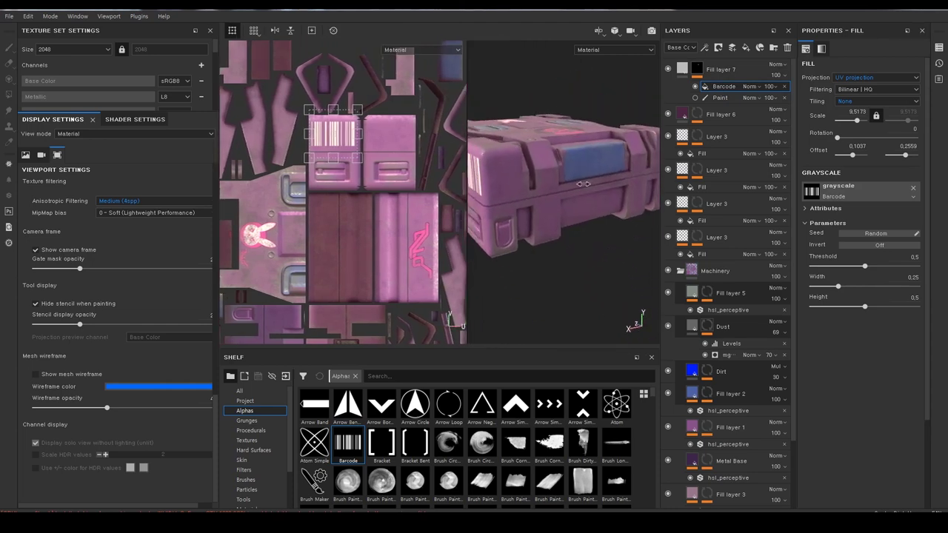
left_click_drag(584, 183, 589, 199, "alt")
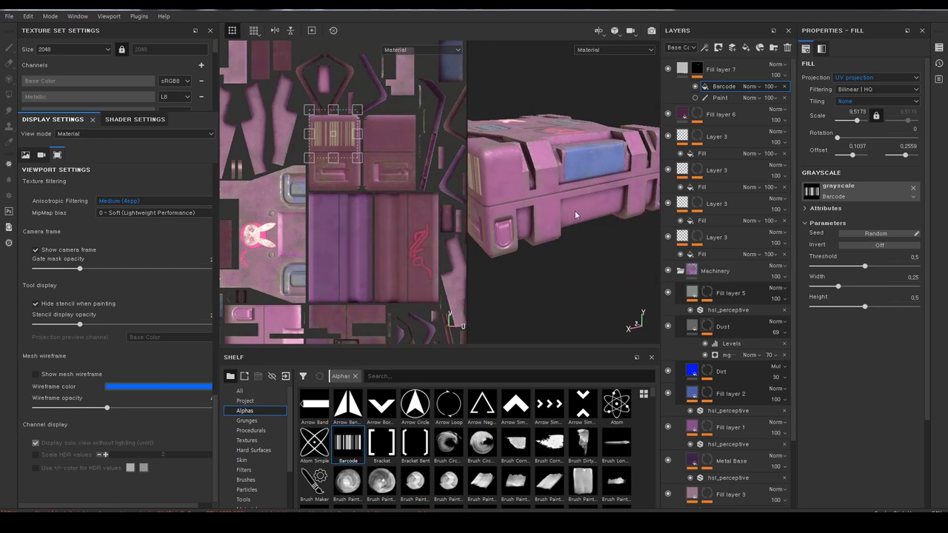
scroll(330, 256, "down", 2)
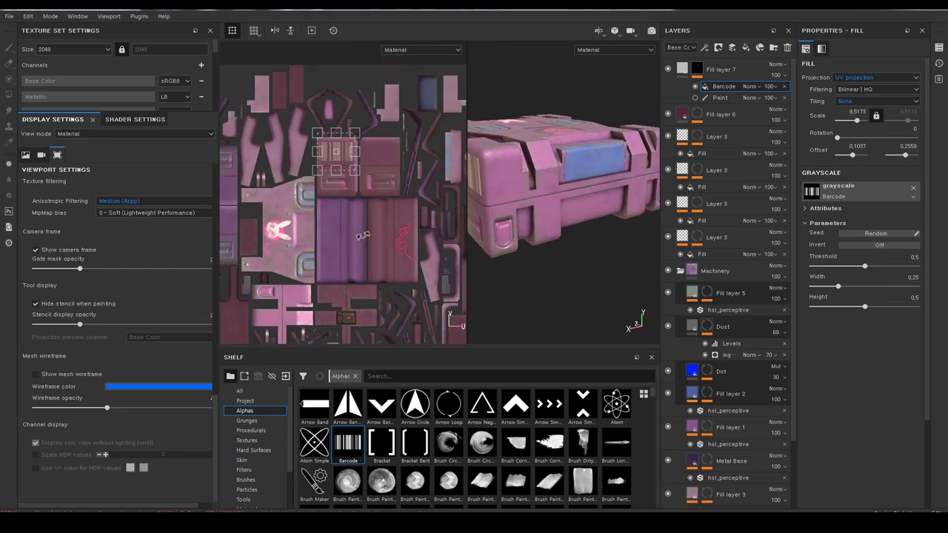
scroll(370, 174, "down", 1)
scroll(370, 177, "down", 2)
scroll(368, 181, "down", 1)
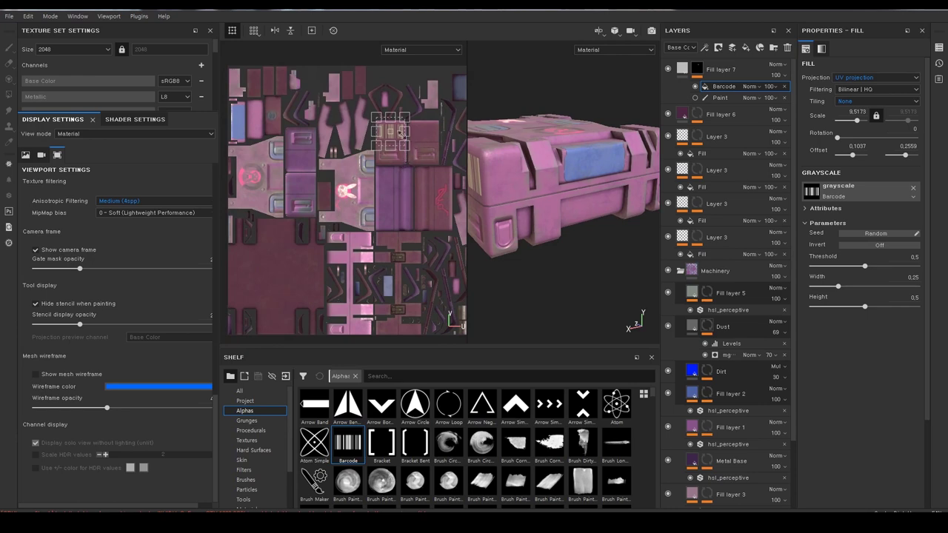
mouse_move(396, 133)
left_mouse_down()
mouse_move(379, 245)
mouse_move(374, 196)
mouse_move(358, 275)
mouse_move(319, 288)
mouse_move(241, 103)
left_mouse_up()
scroll(289, 162, "up", 3)
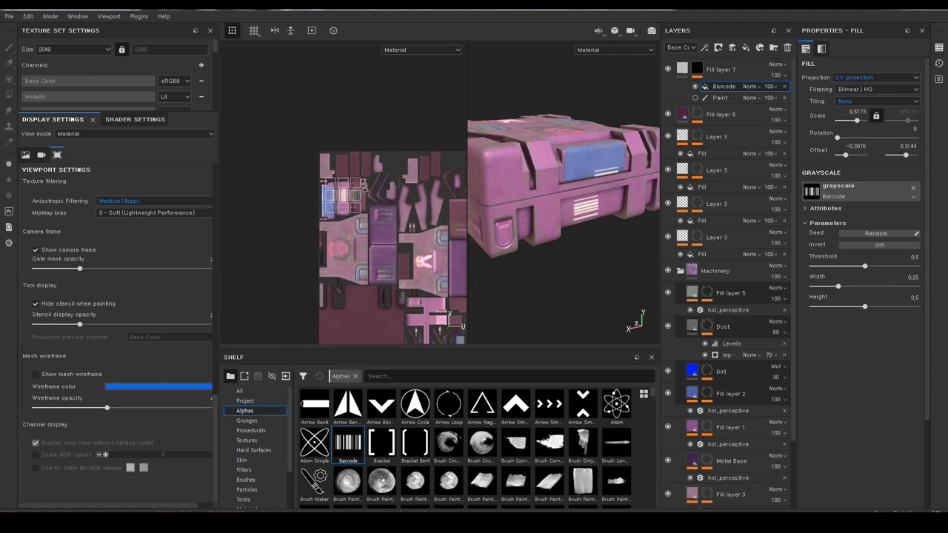
scroll(328, 327, "up", 2)
mouse_move(407, 252)
left_mouse_down()
mouse_move(353, 280)
mouse_move(300, 284)
left_mouse_up()
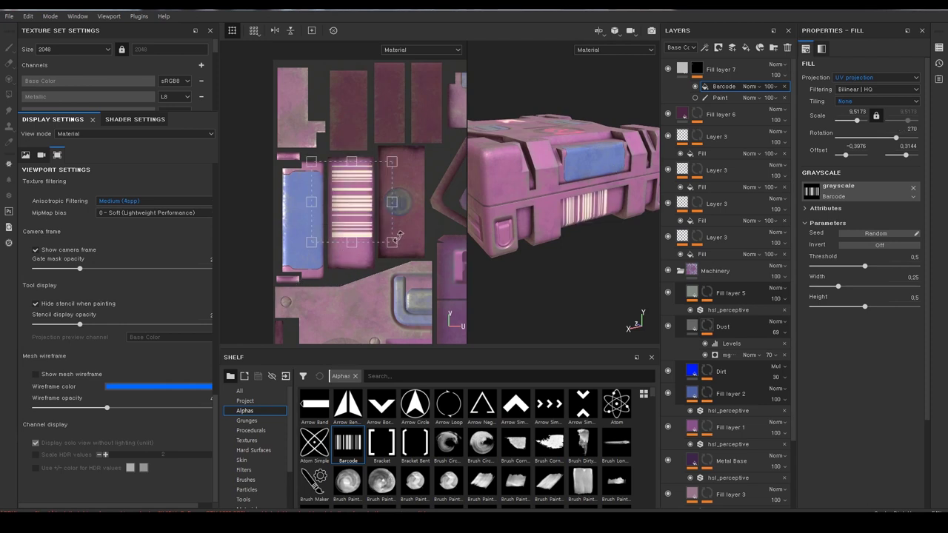
left_click_drag(391, 238, 379, 230)
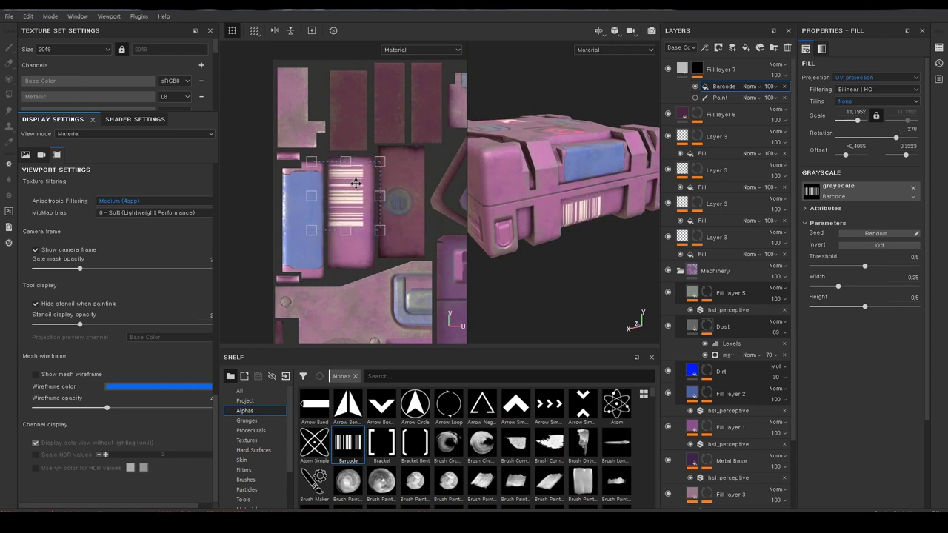
mouse_move(355, 196)
left_mouse_down()
mouse_move(359, 228)
mouse_move(368, 229)
left_mouse_up()
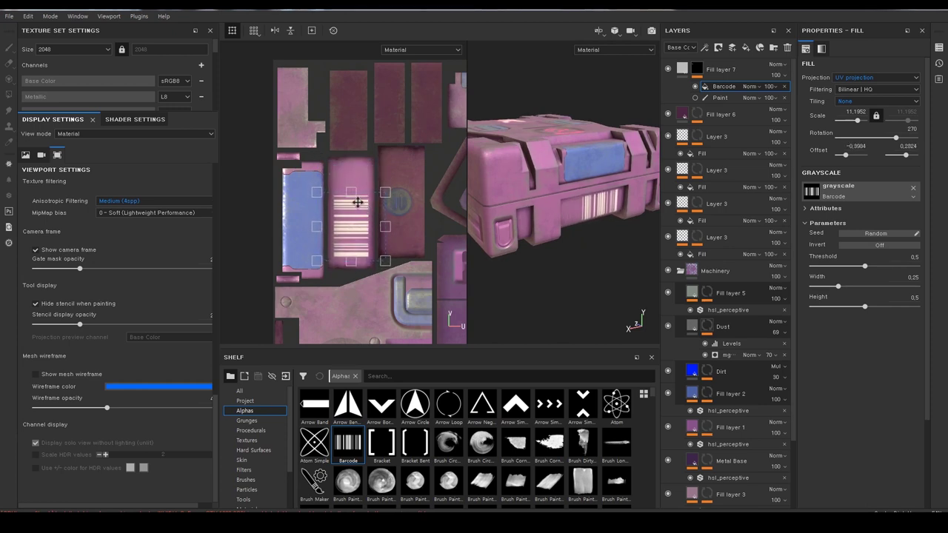
- Shrink the barcode to scale 12.3194 and nudge it until centred on the lower front panel
left_click_drag(568, 311, 561, 291, "alt")
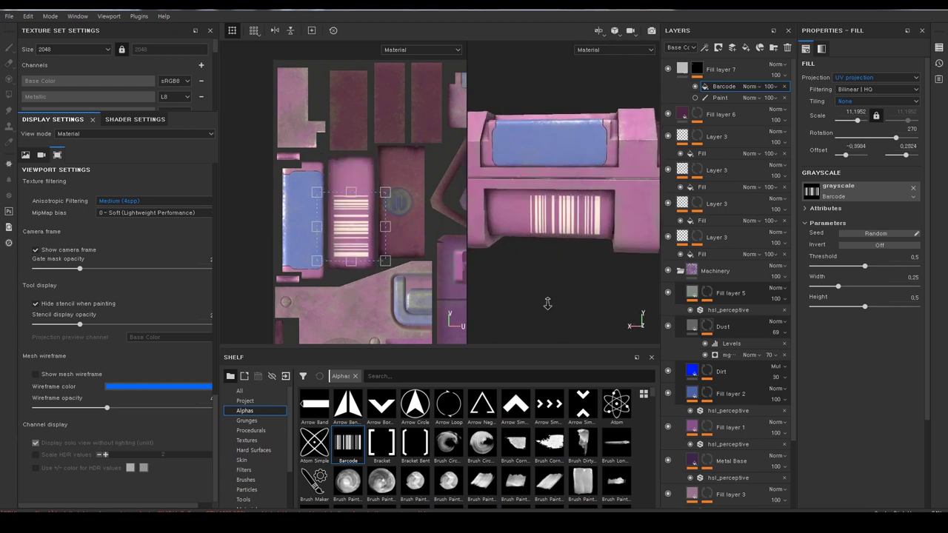
right_click_drag(560, 291, 560, 295, "alt")
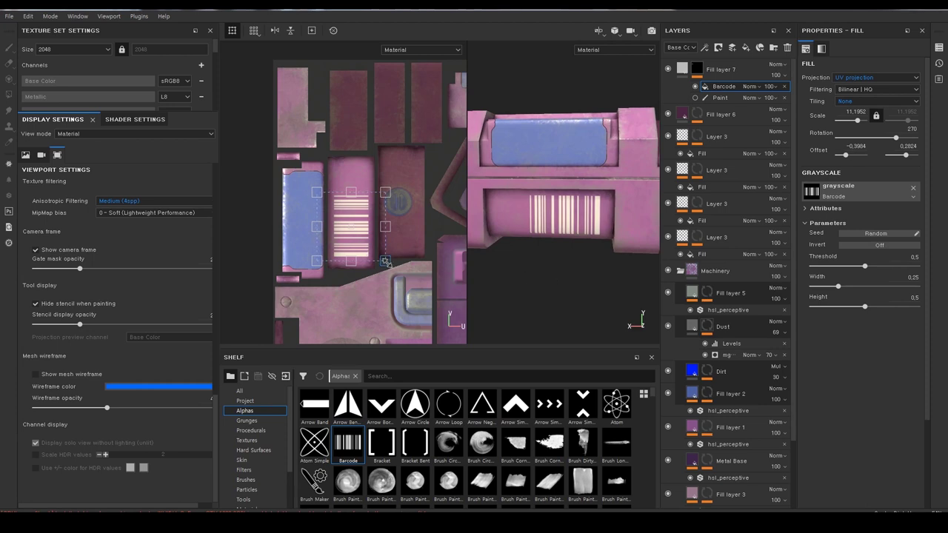
left_click_drag(386, 262, 363, 253)
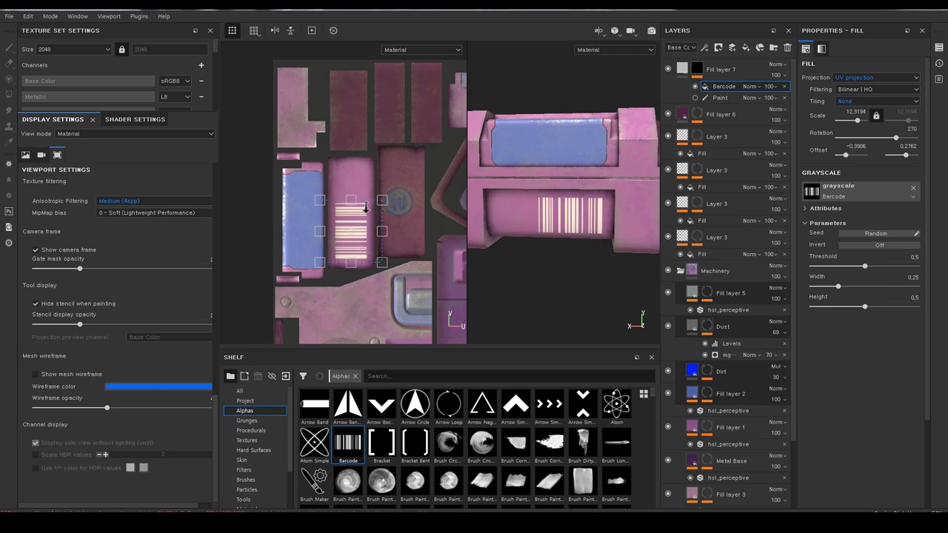
scroll(365, 208, "down", 1)
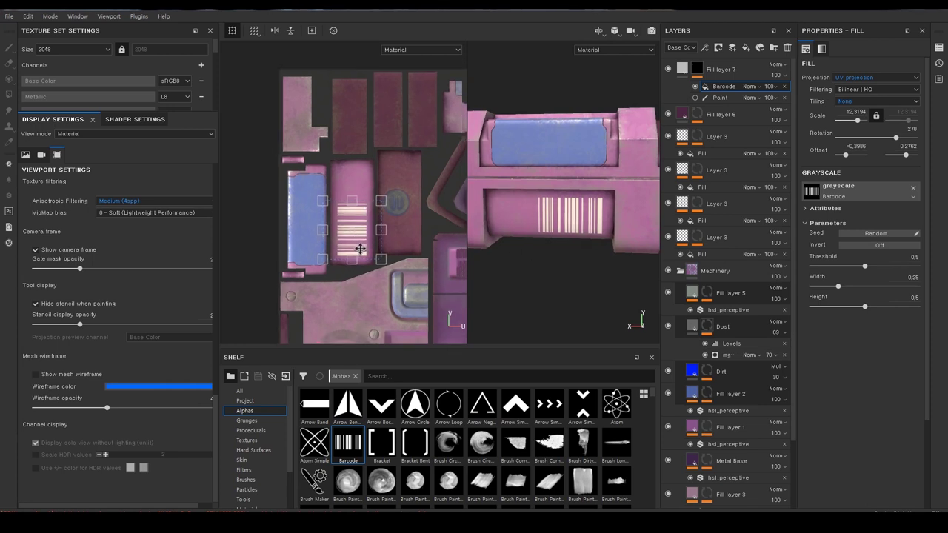
left_click_drag(360, 248, 362, 253)
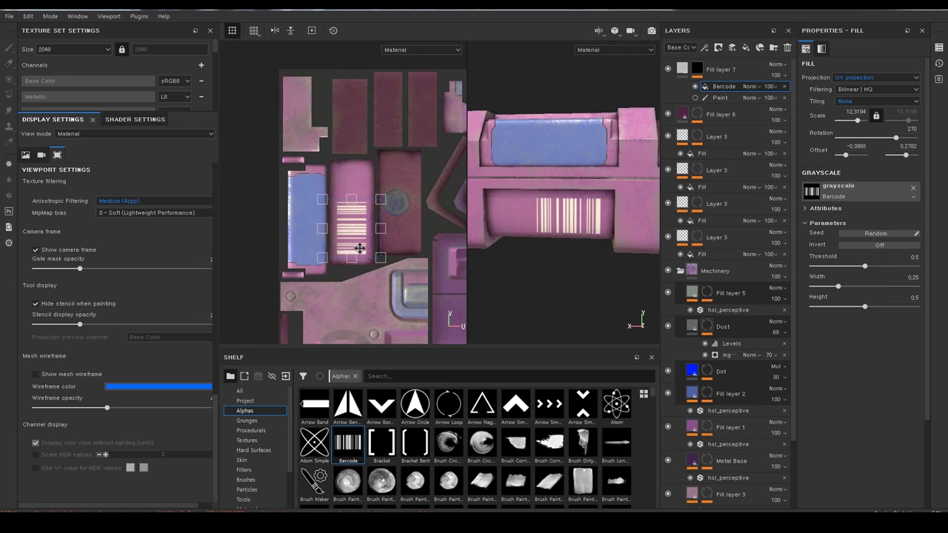
left_click_drag(360, 248, 357, 249)
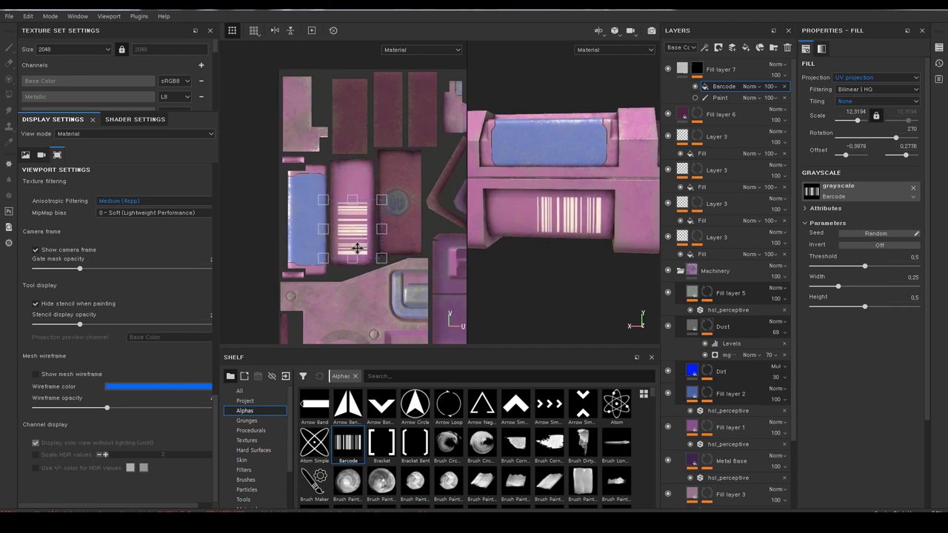
left_click_drag(537, 277, 536, 285, "alt")
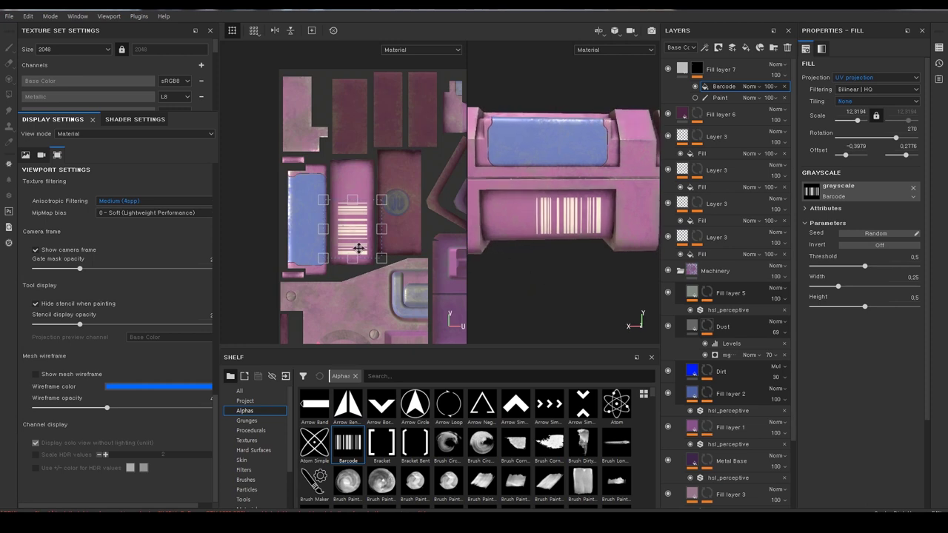
left_click_drag(357, 248, 357, 250)
left_click_drag(357, 251, 358, 255)
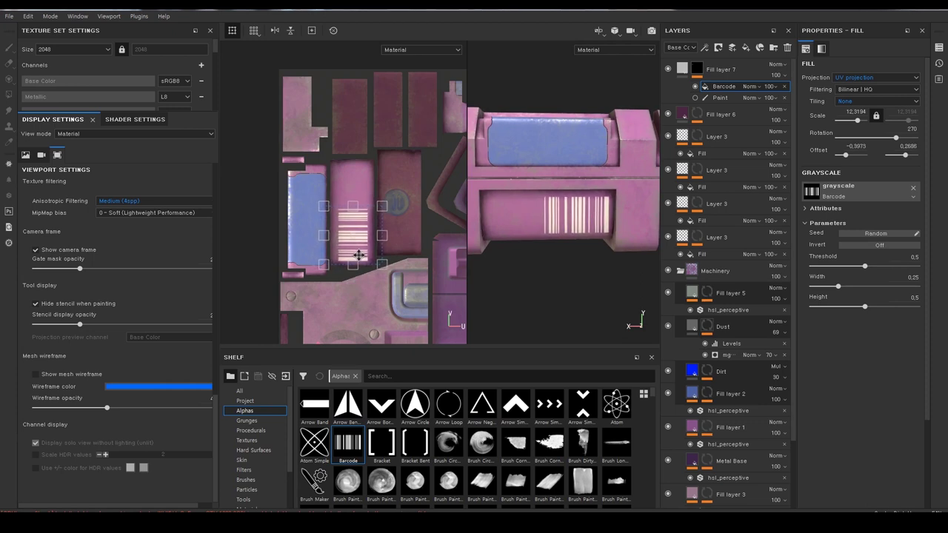
mouse_move(517, 301)
left_mouse_down("alt")
mouse_move(519, 290)
mouse_move(539, 296)
left_mouse_up("alt")
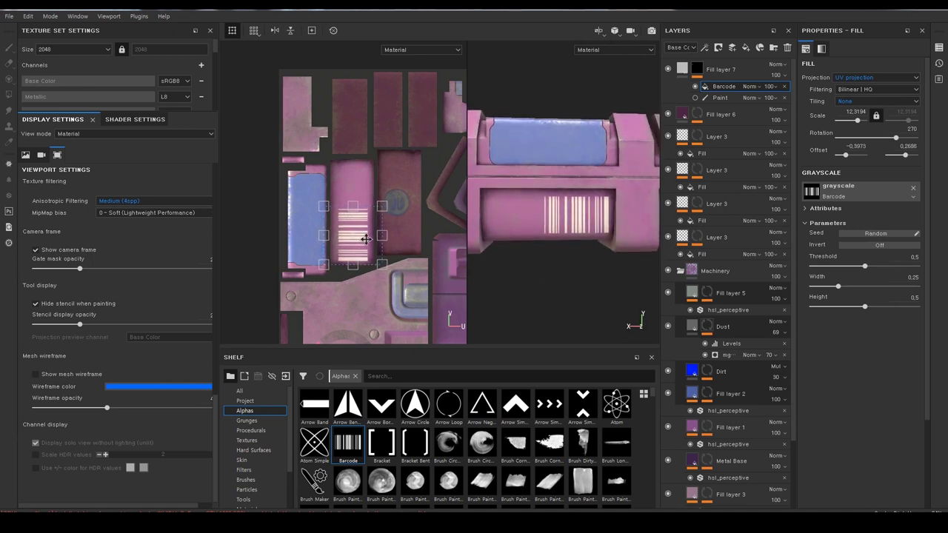
left_click_drag(360, 252, 362, 252)
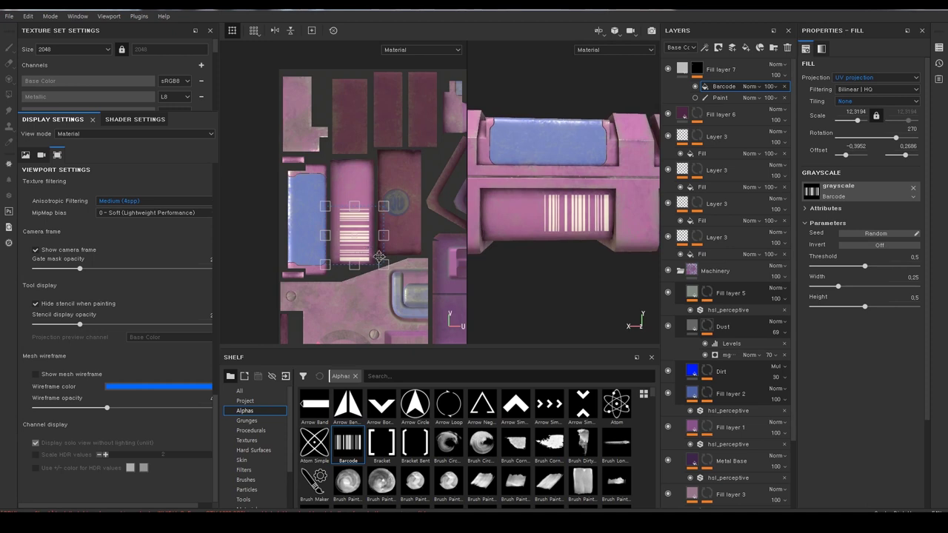
mouse_move(532, 294)
left_mouse_down("alt")
mouse_move(533, 304)
mouse_move(509, 262)
mouse_move(537, 133)
left_mouse_up("alt")
mouse_move(545, 274)
left_mouse_down("alt")
mouse_move(561, 311)
mouse_move(542, 226)
mouse_move(546, 273)
left_mouse_up("alt")
- Make the Paint mask sublayer visible so the white square appears on the crate top
left_click_drag(566, 203, 600, 233, "alt")
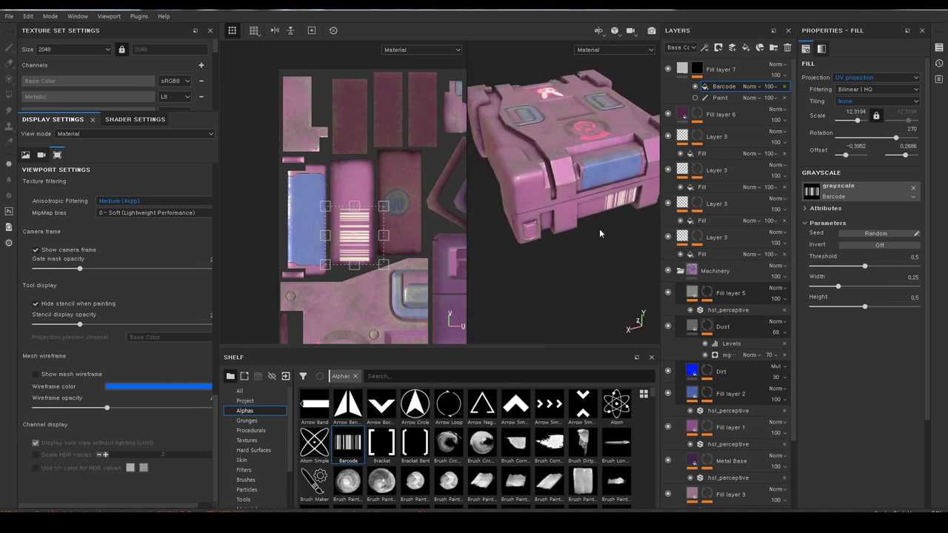
left_click(695, 98)
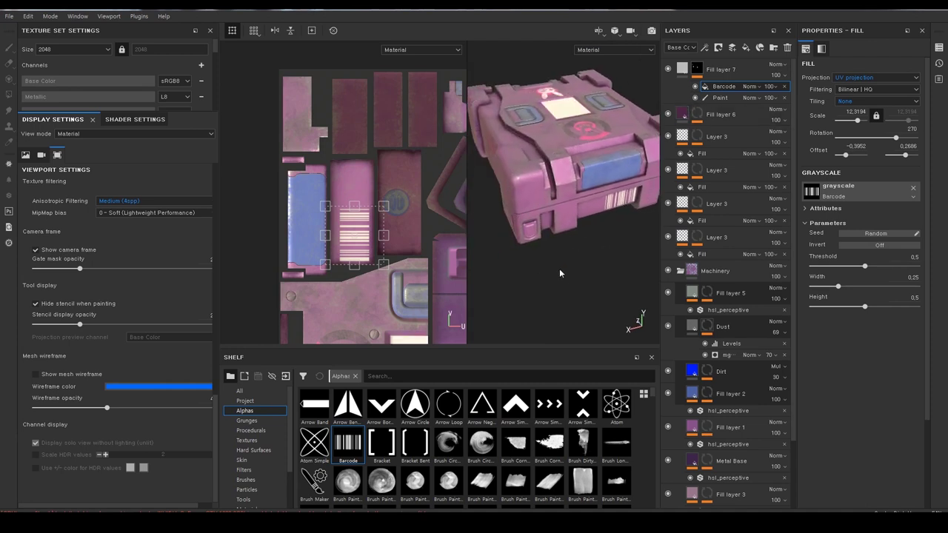
mouse_move(560, 274)
left_mouse_down("alt")
mouse_move(529, 275)
mouse_move(567, 275)
mouse_move(581, 259)
left_mouse_up("alt")
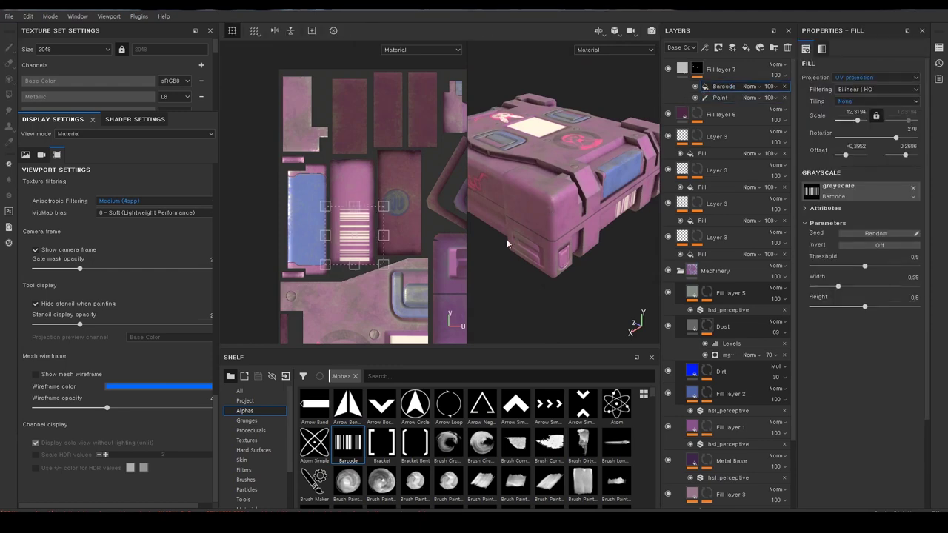
left_click_drag(509, 244, 558, 150, "alt")
mouse_move(552, 280)
left_mouse_down("alt")
mouse_move(543, 302)
mouse_move(551, 296)
left_mouse_up("alt")
- Switch to the 3D-only viewport and orbit to the crate's barcode front
key("F2")
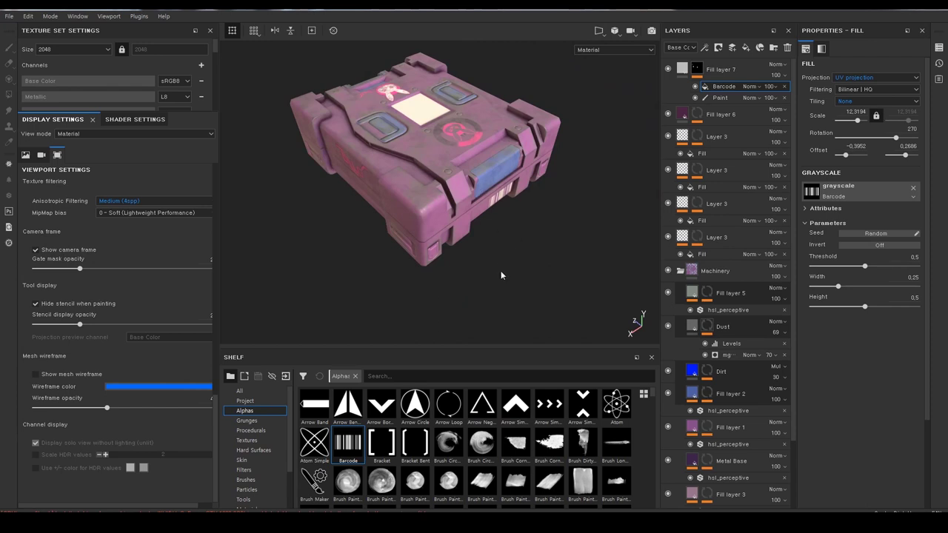
mouse_move(501, 275)
left_mouse_down("alt")
mouse_move(459, 227)
mouse_move(494, 239)
mouse_move(480, 300)
mouse_move(451, 297)
left_mouse_up("alt")
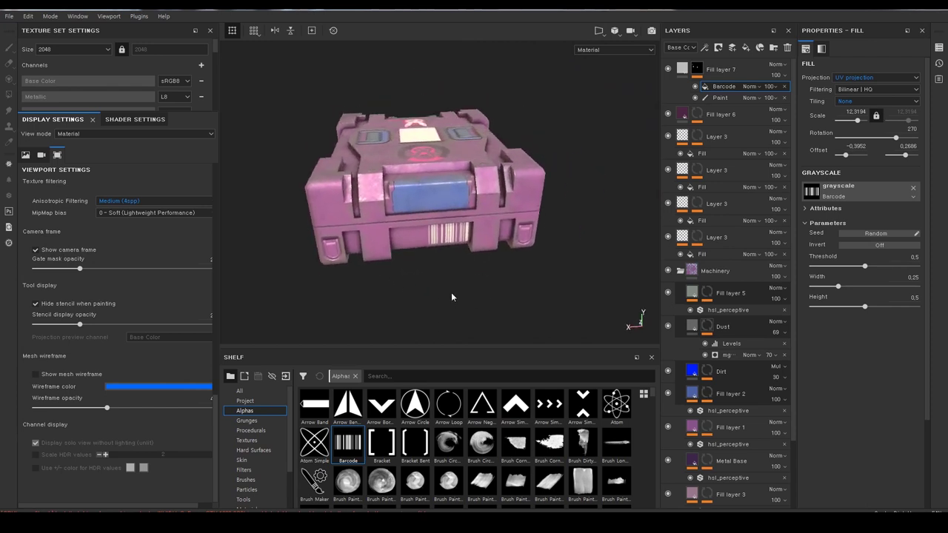
mouse_move(561, 291)
left_mouse_down("alt")
mouse_move(525, 289)
mouse_move(523, 253)
left_mouse_up("alt")
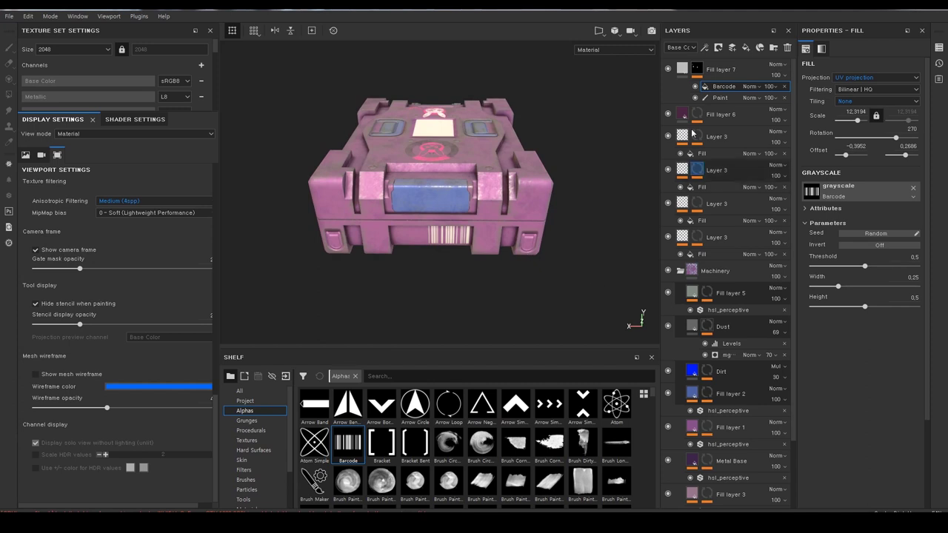
- Disable color, height, opacity, metal, roughness and normal on Fill layer 7, leaving only emissive
left_click(683, 72)
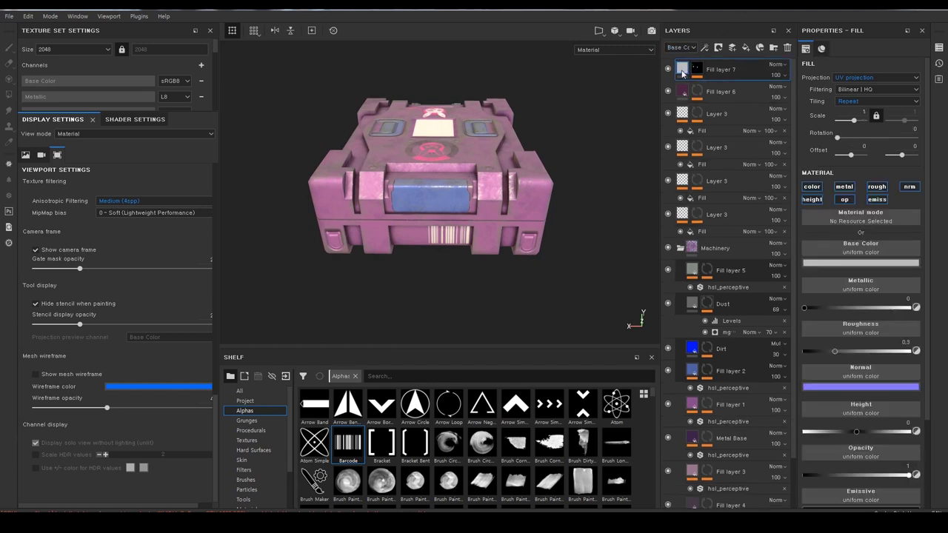
left_click(683, 69)
left_click(878, 200)
left_click(878, 201)
left_click(843, 200)
left_click(812, 199)
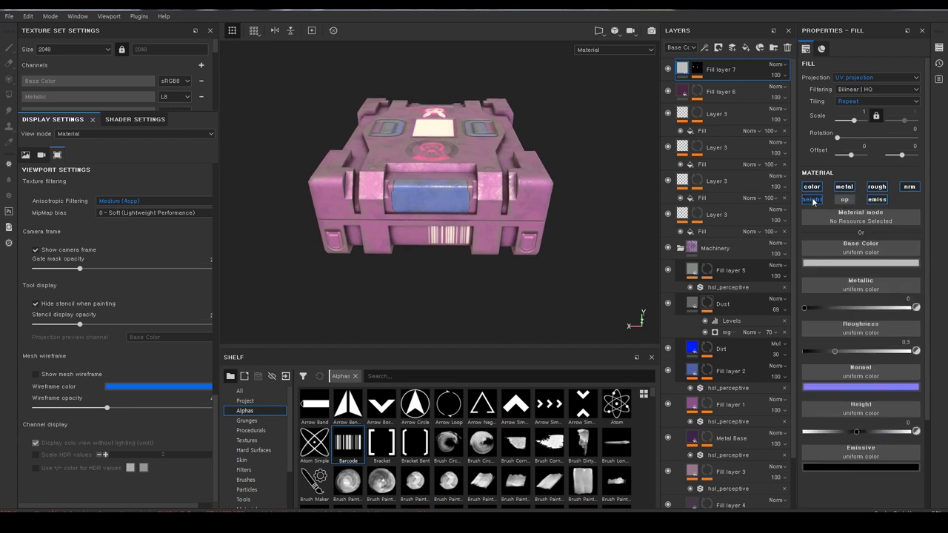
left_click(812, 186)
left_click(845, 186)
left_click(877, 187)
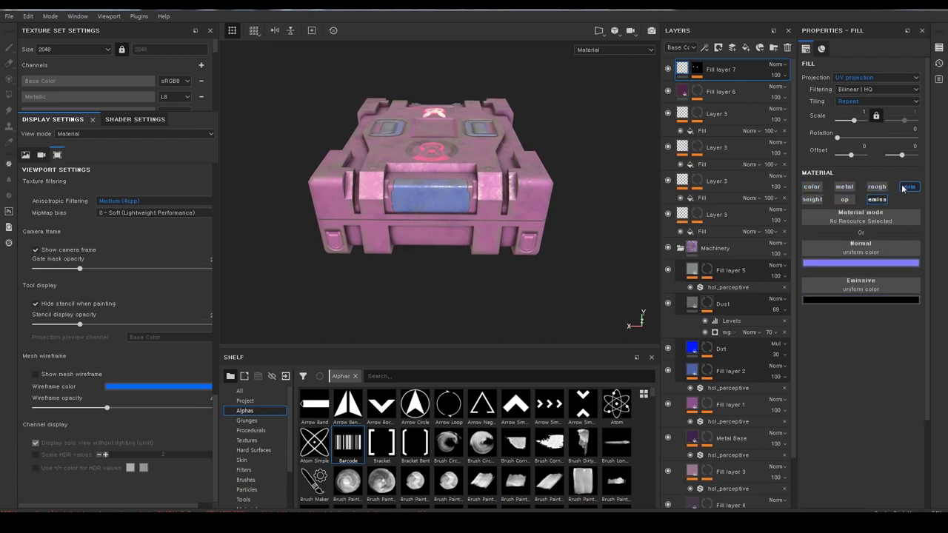
left_click(909, 187)
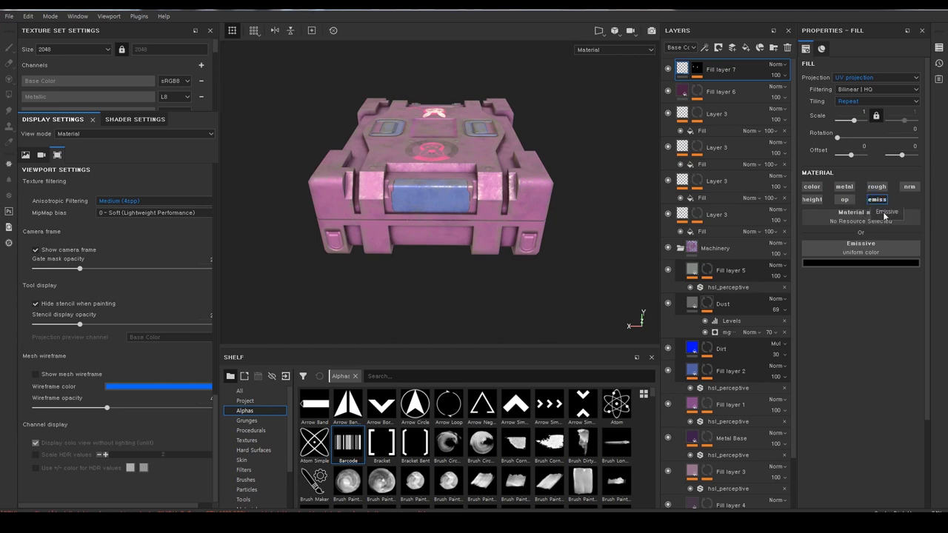
left_click_drag(185, 111, 188, 375)
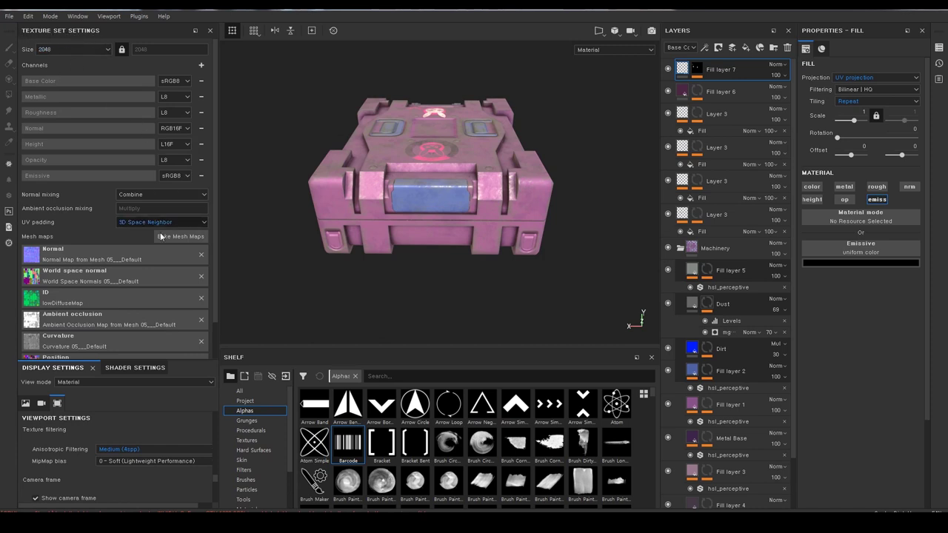
- Delete the Emissive channel in Texture Set Settings and add Emissive back as sRGB8
scroll(135, 302, "down", 1)
scroll(151, 291, "up", 1)
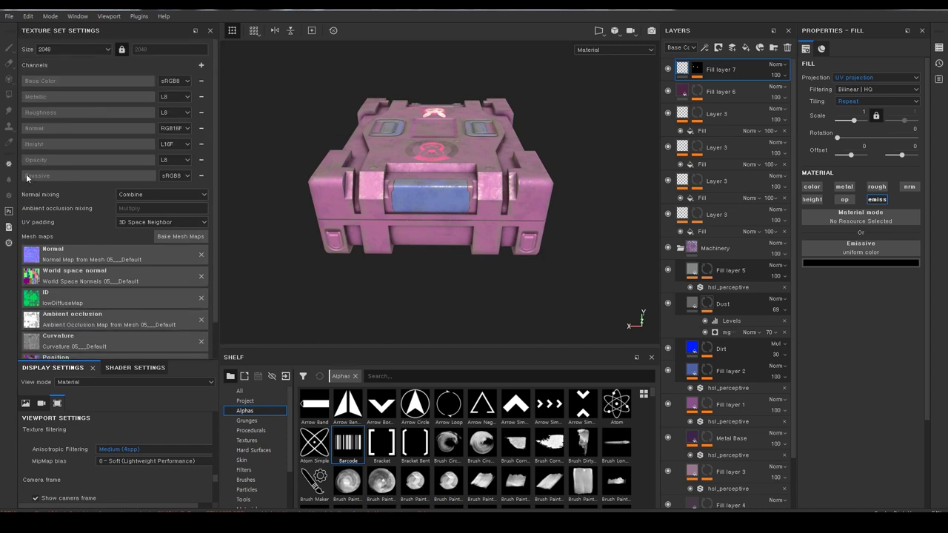
left_click(200, 177)
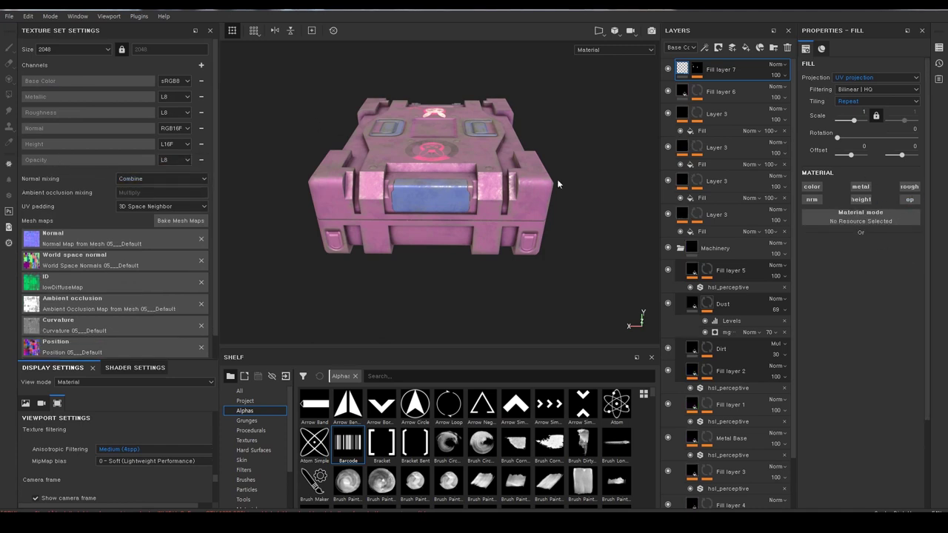
left_click(200, 65)
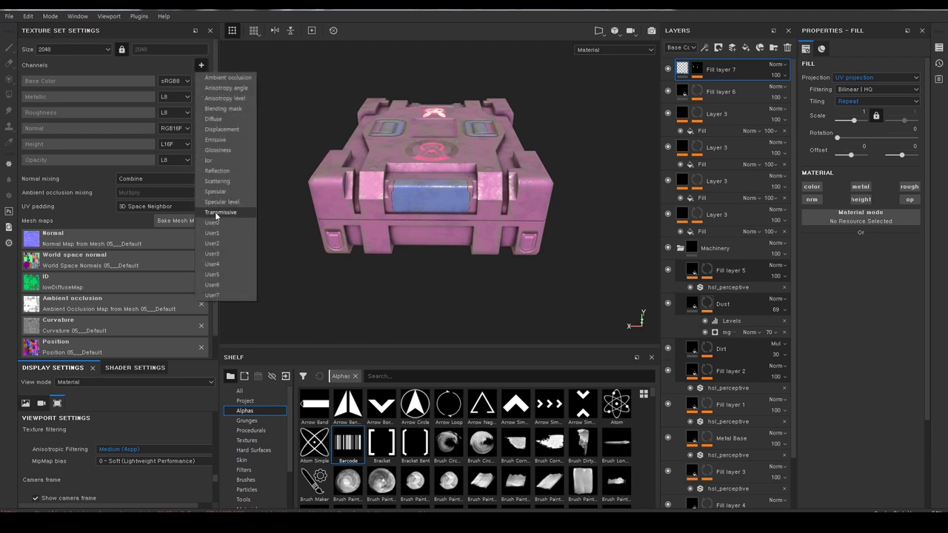
left_click(215, 140)
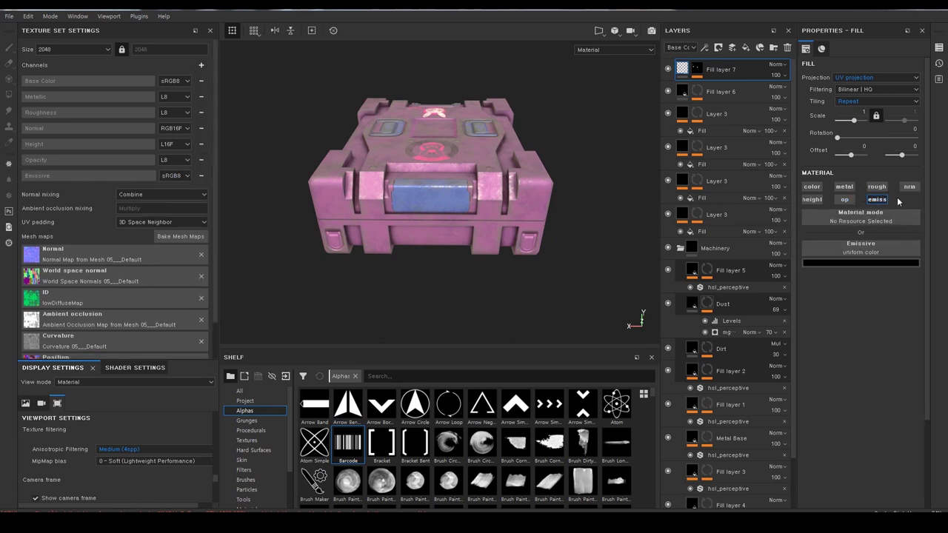
- Set Fill layer 7's emissive colour to bright red and display only the Emissive channel
left_click(859, 264)
left_click_drag(884, 329, 883, 284)
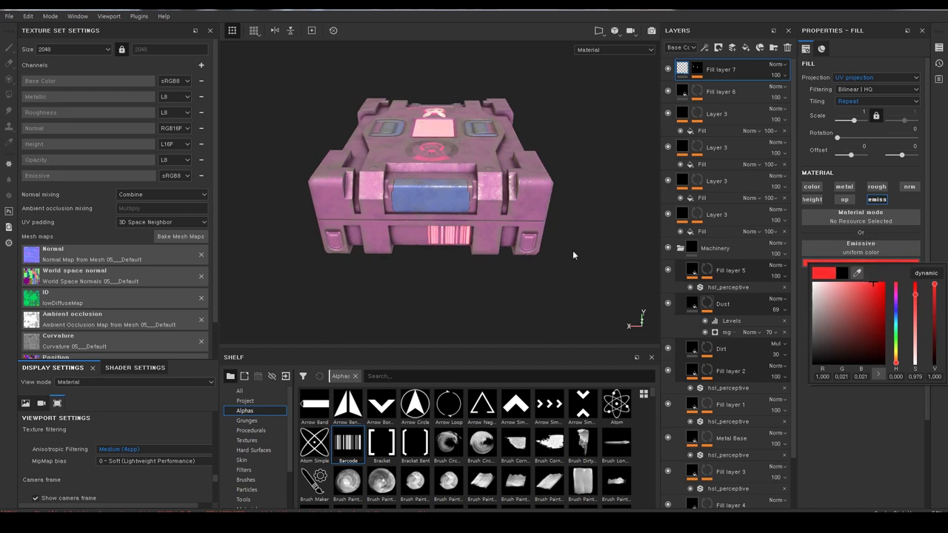
mouse_move(572, 250)
left_mouse_down("alt")
mouse_move(497, 299)
mouse_move(452, 281)
left_mouse_up("alt")
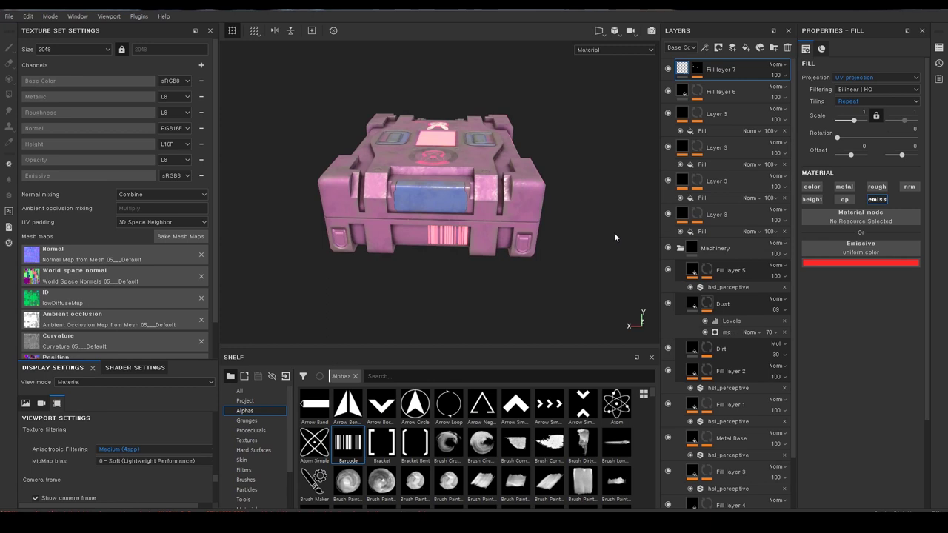
key("c")
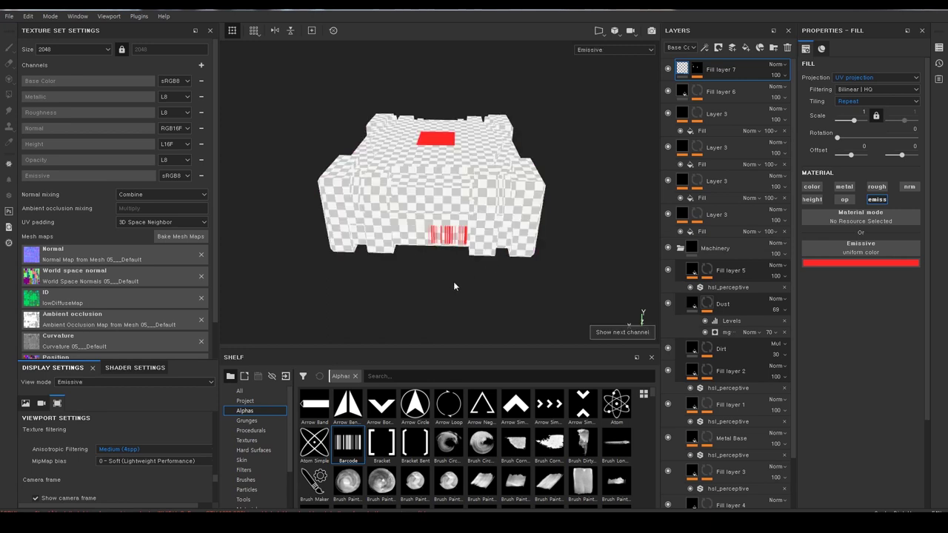
left_click_drag(454, 283, 470, 311, "alt")
left_click_drag(514, 260, 504, 296, "alt")
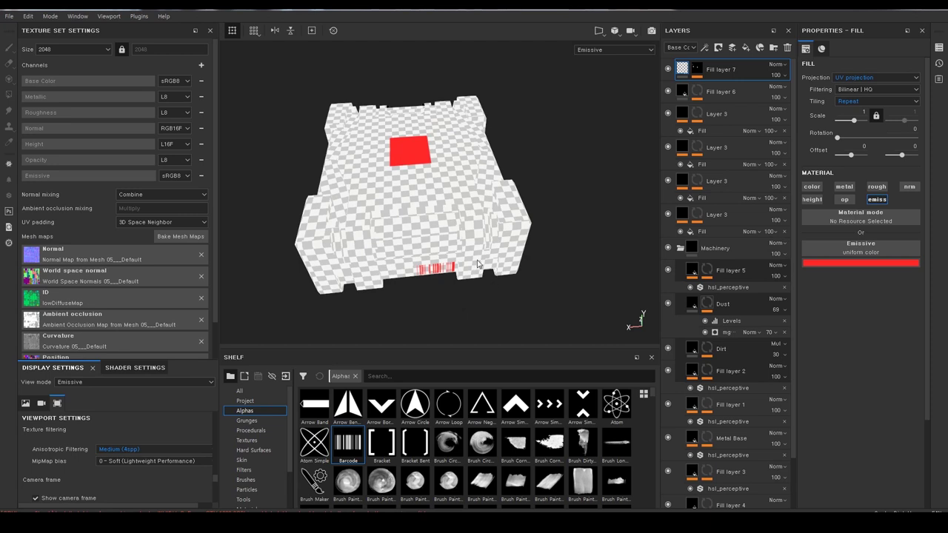
- In the split UV/3D view, soften the emissive red to R 1, G 0.111, B 0.111
key("F1")
scroll(363, 218, "up", 2)
scroll(364, 217, "down", 2)
scroll(364, 218, "down", 1)
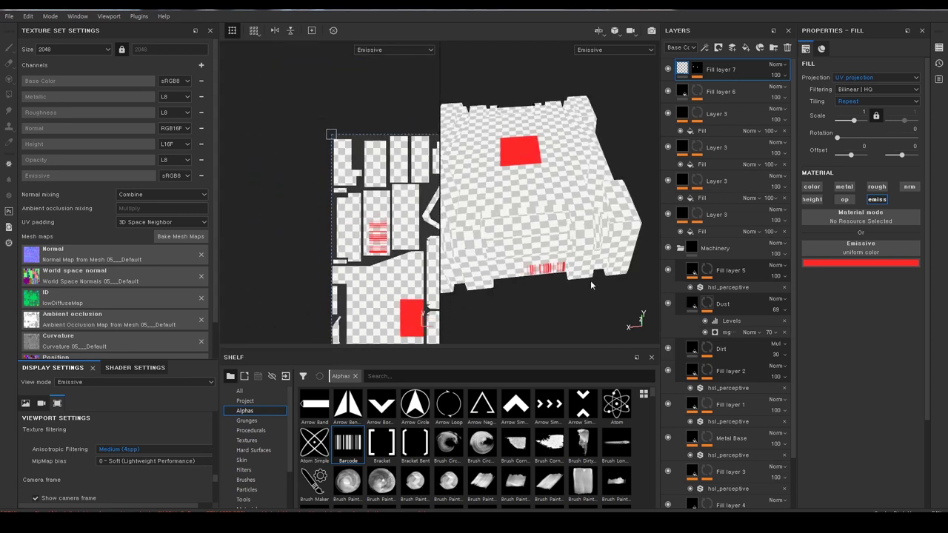
left_click_drag(591, 284, 666, 274, "alt")
left_click(840, 263)
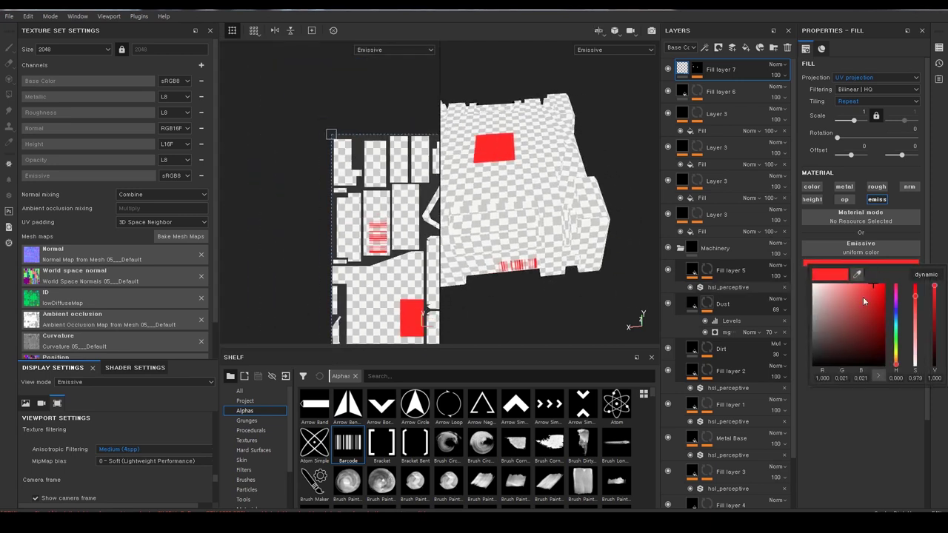
left_click_drag(863, 297, 858, 284)
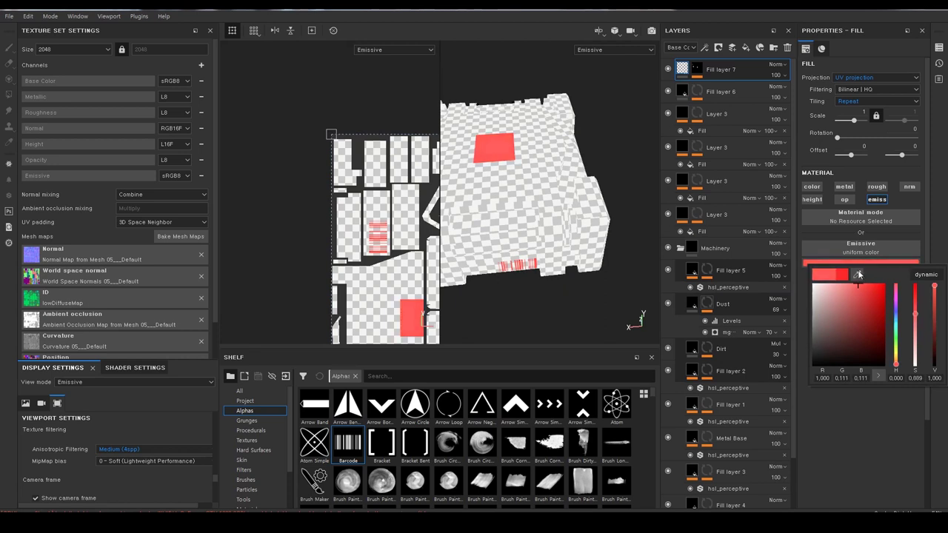
left_click_drag(548, 295, 615, 286, "alt")
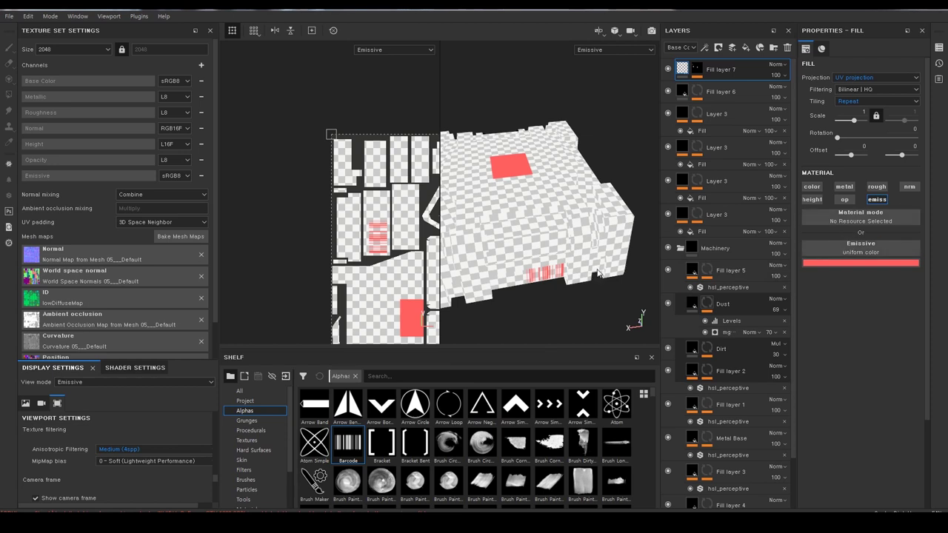
- Switch back to the full material view and give the 3D viewport more room than the UVs
key("m")
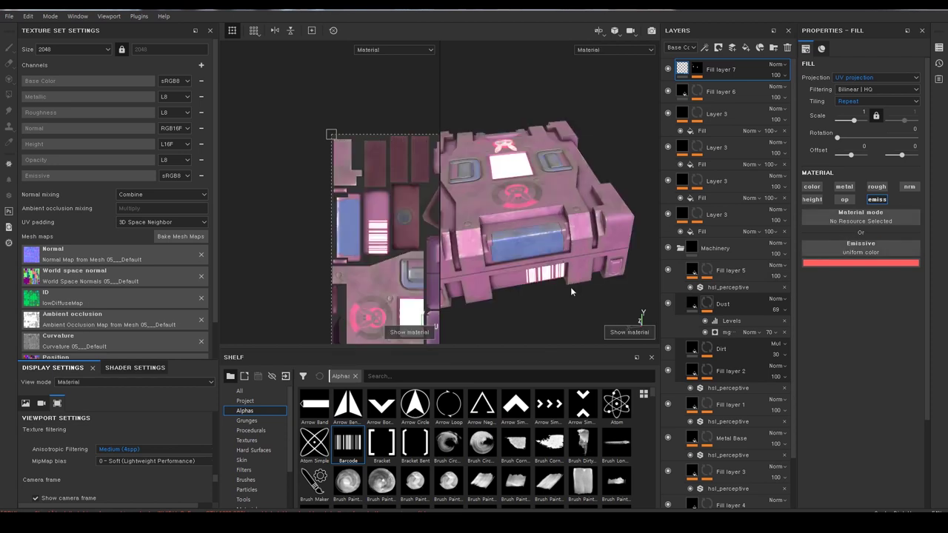
left_click_drag(570, 291, 585, 293, "alt")
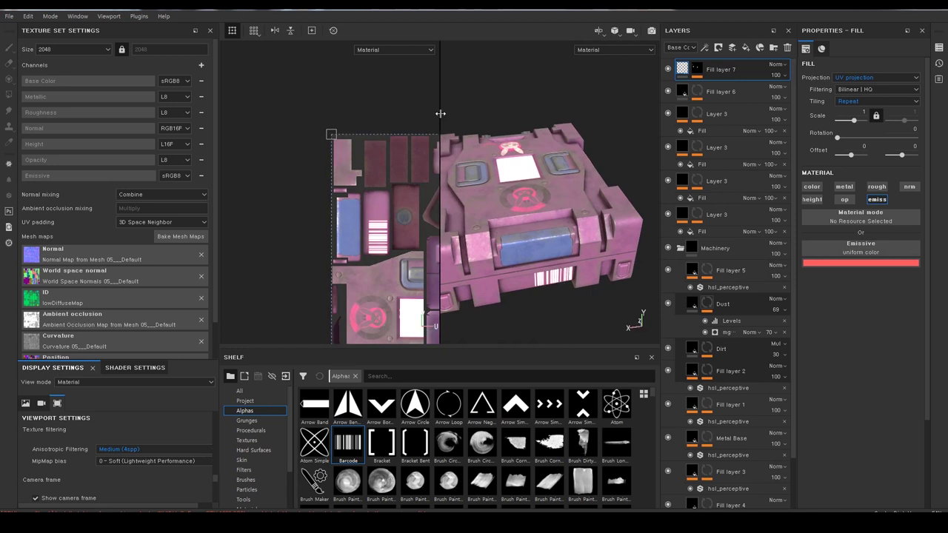
left_click_drag(441, 113, 417, 111)
- Change Fill layer 7's emissive colour from red to a saturated light blue
left_click(857, 268)
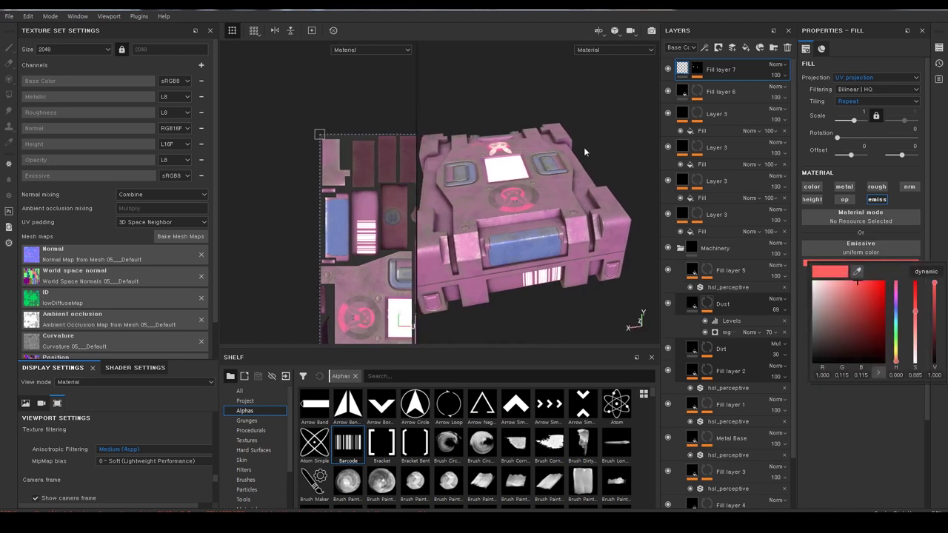
left_click_drag(610, 260, 585, 261, "alt")
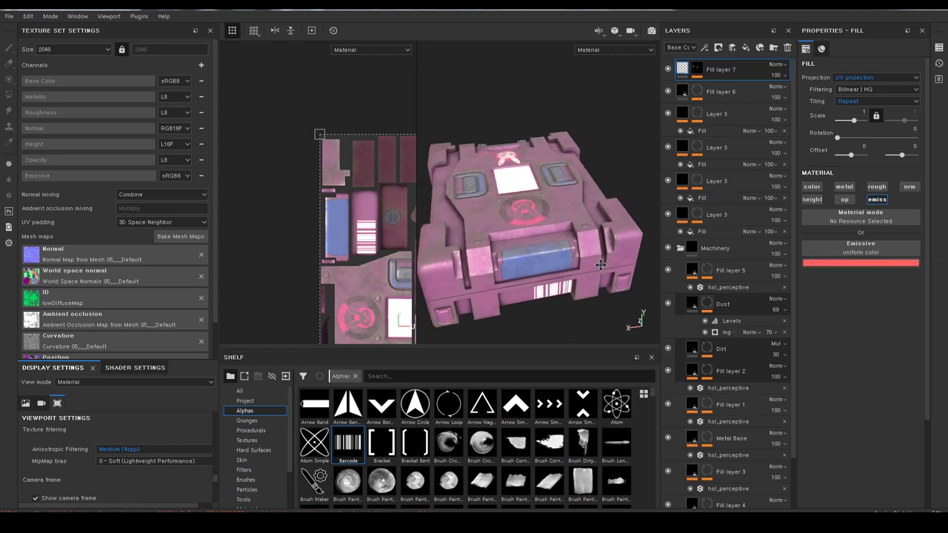
left_click(849, 268)
left_click(896, 315)
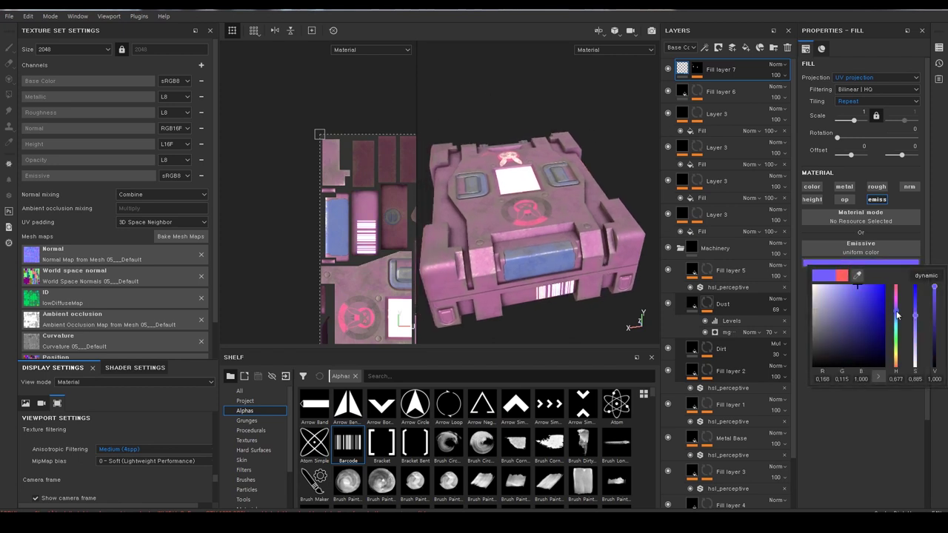
left_click_drag(878, 305, 876, 282)
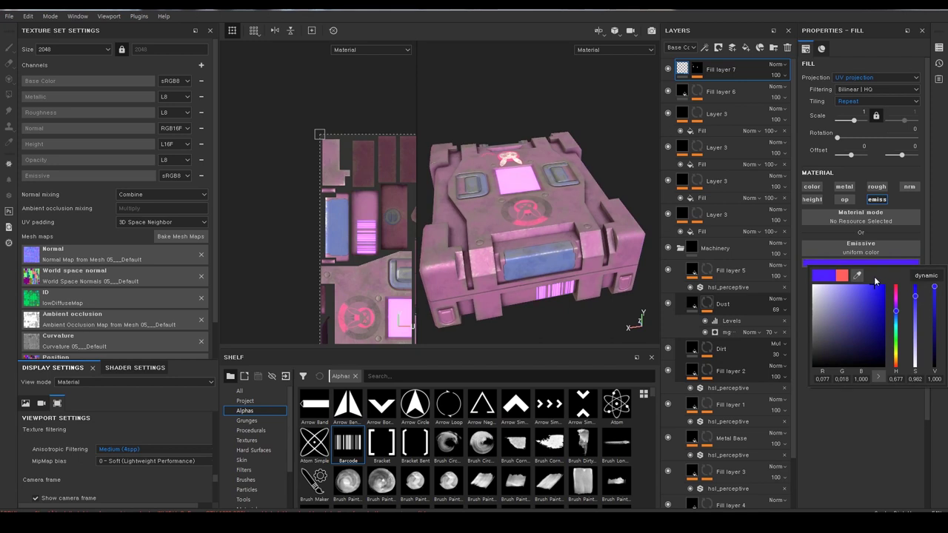
left_click_drag(897, 320, 903, 317)
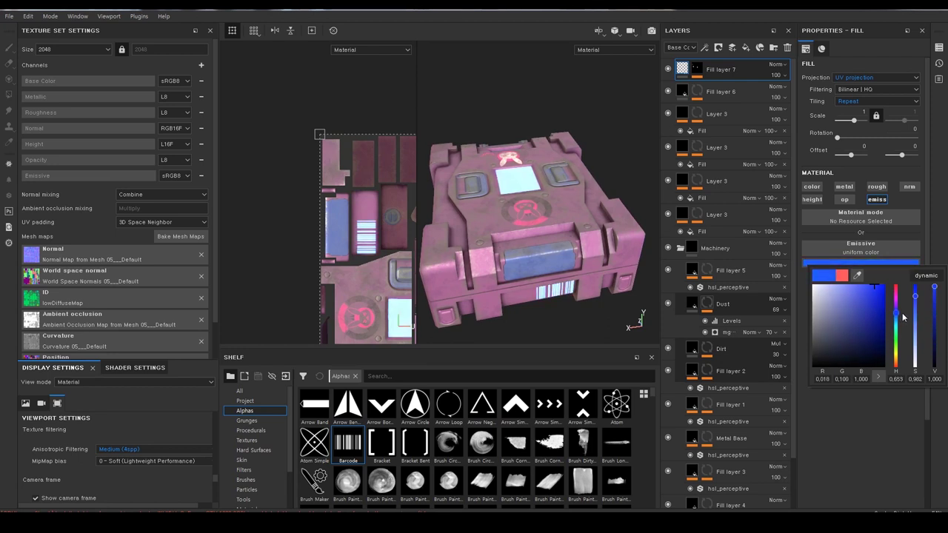
left_click_drag(903, 317, 901, 289)
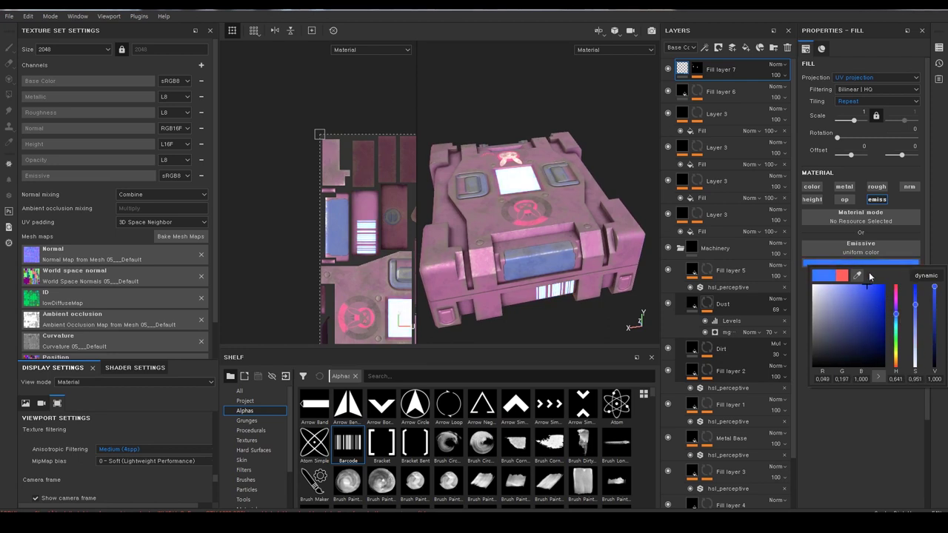
- Refine the emissive colour to a fully bright blue (R 0, G 0.120, B 1)
mouse_move(523, 300)
left_mouse_down("alt")
mouse_move(520, 290)
mouse_move(563, 253)
left_mouse_up("alt")
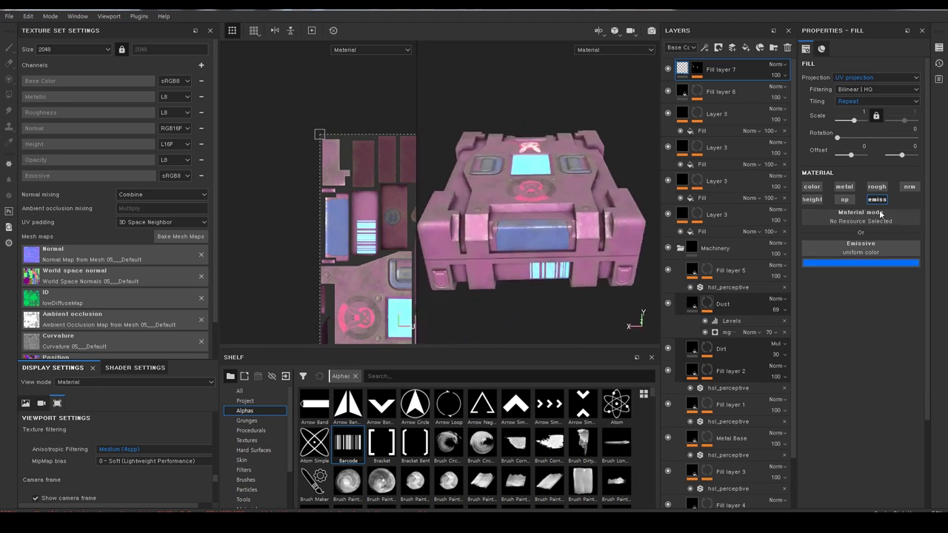
left_click(855, 263)
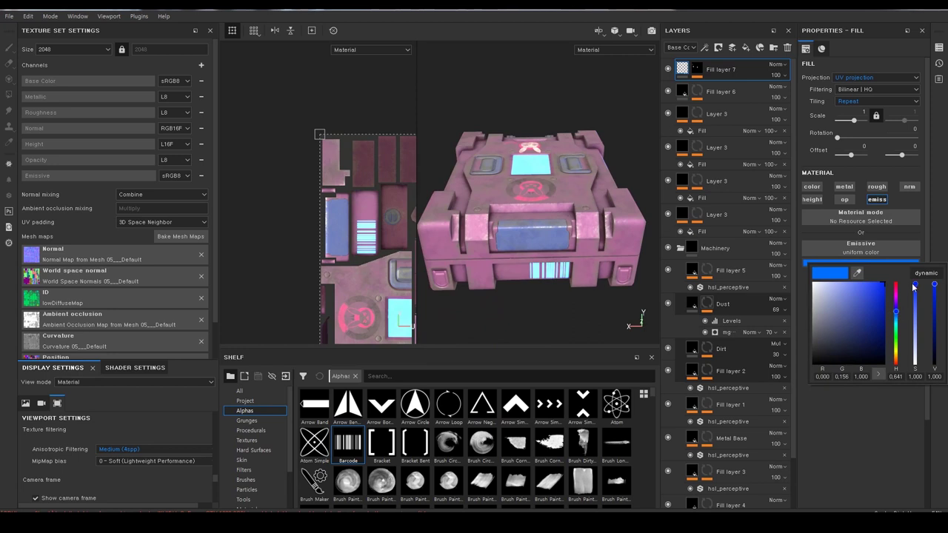
left_click_drag(919, 290, 916, 312)
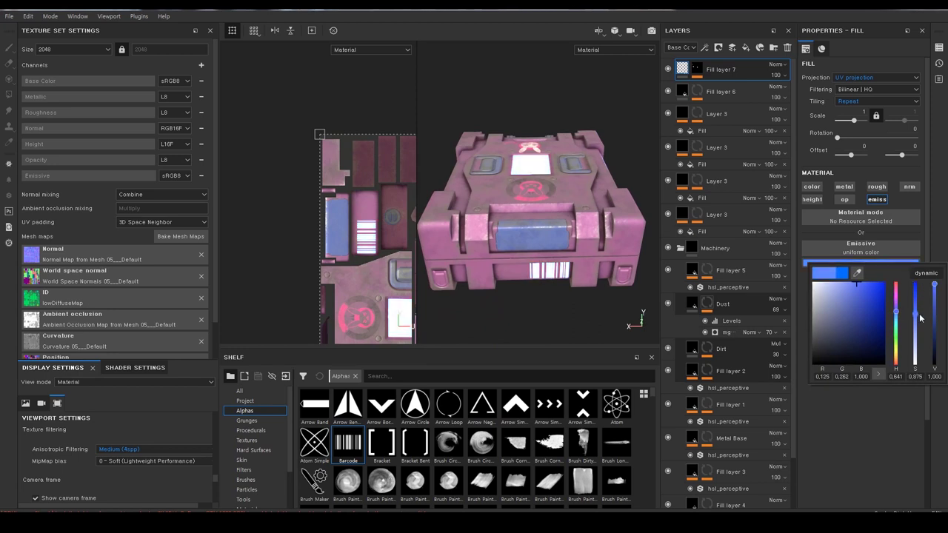
left_click(860, 304)
left_click_drag(859, 303, 900, 310)
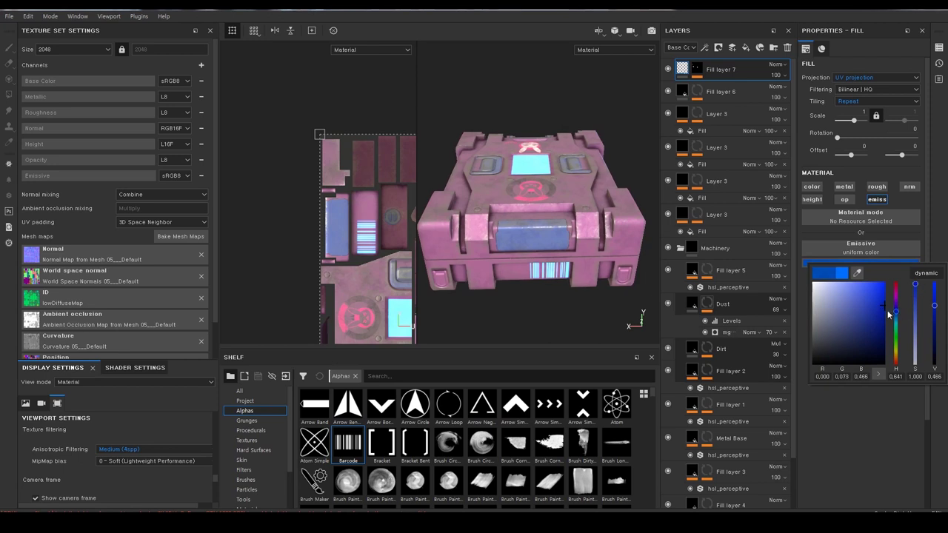
left_click_drag(889, 314, 898, 315)
left_click_drag(880, 312, 892, 280)
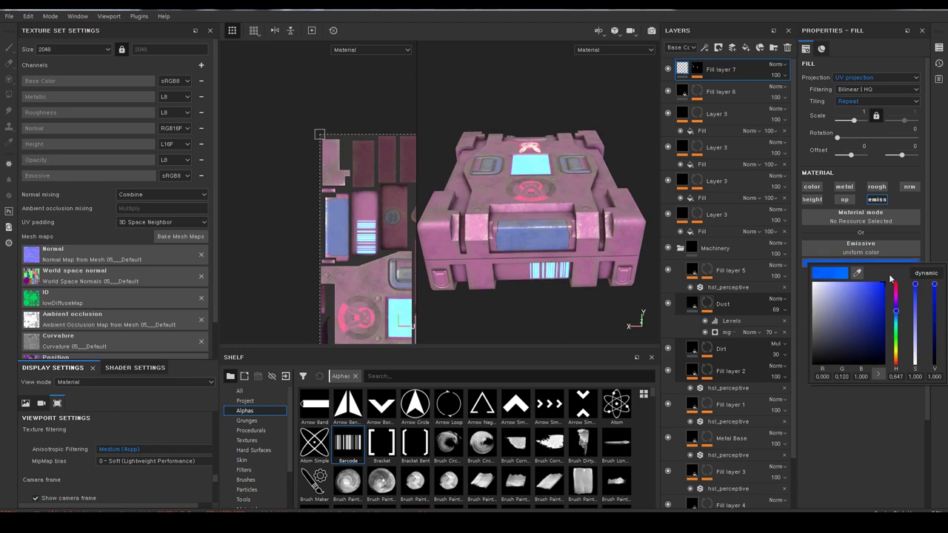
mouse_move(607, 259)
left_mouse_down("alt")
mouse_move(564, 277)
mouse_move(543, 312)
left_mouse_up("alt")
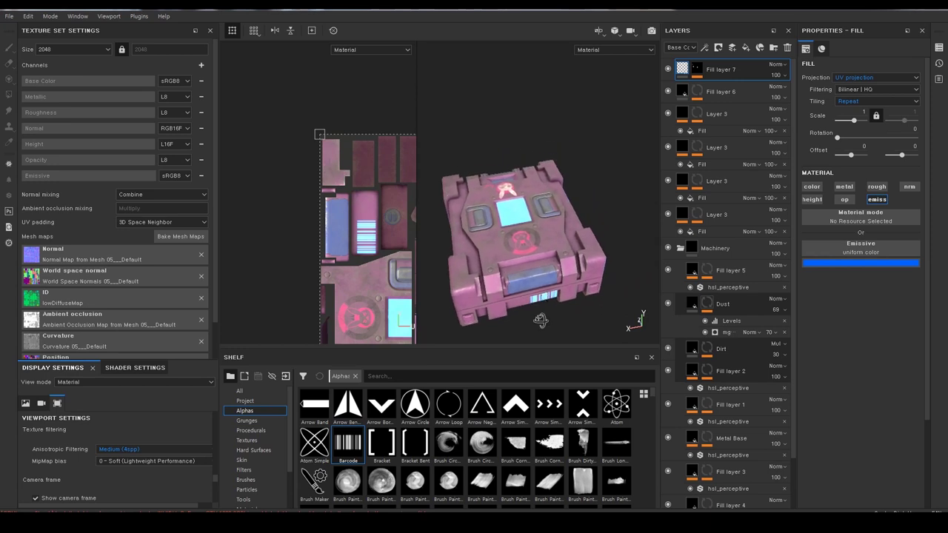
- Show the Emissive channel alone and nudge the emissive hue toward a lighter blue
key("c")
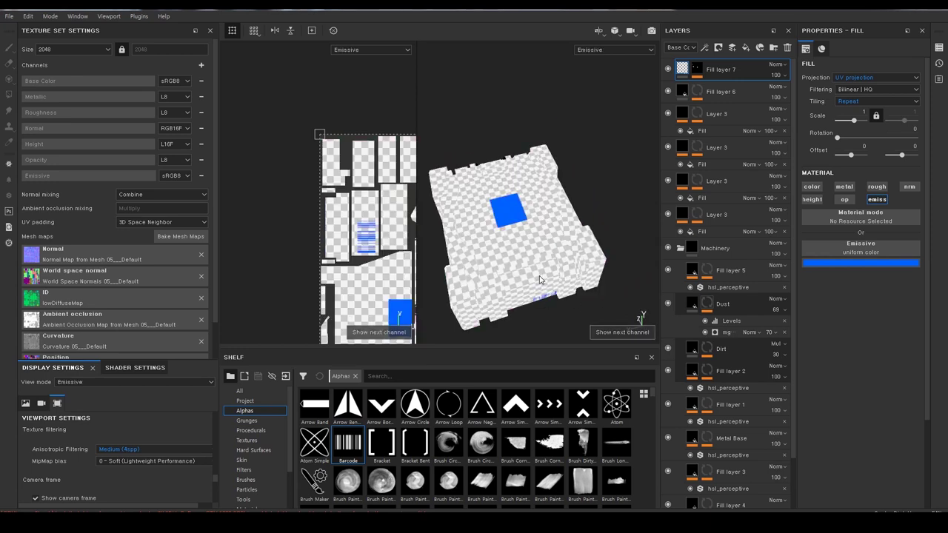
mouse_move(551, 302)
left_mouse_down("alt")
mouse_move(537, 310)
mouse_move(532, 293)
left_mouse_up("alt")
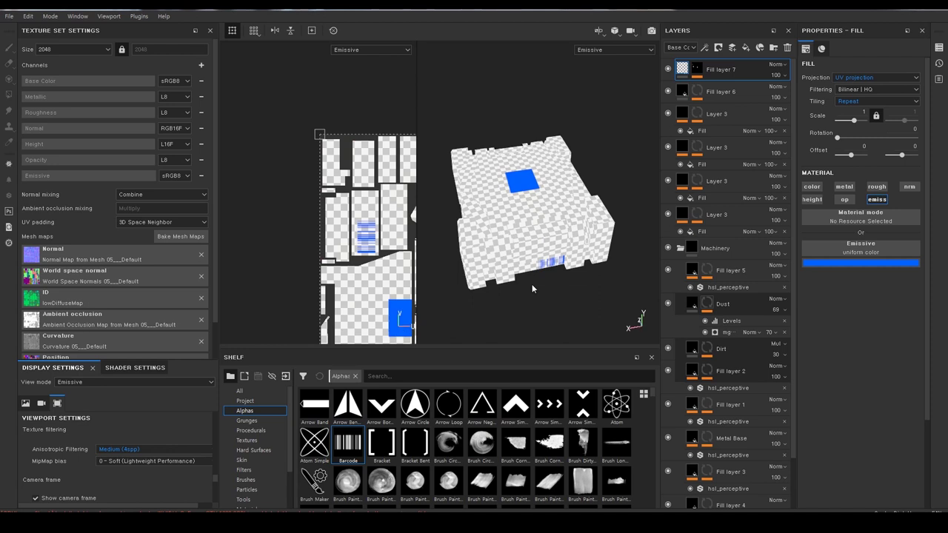
mouse_move(565, 309)
left_mouse_down("alt")
mouse_move(532, 275)
mouse_move(544, 283)
left_mouse_up("alt")
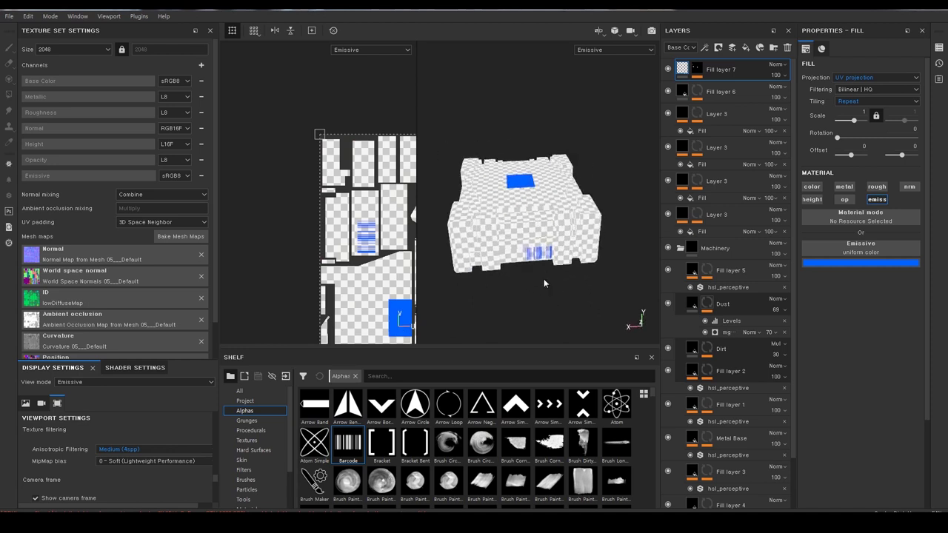
left_click(848, 265)
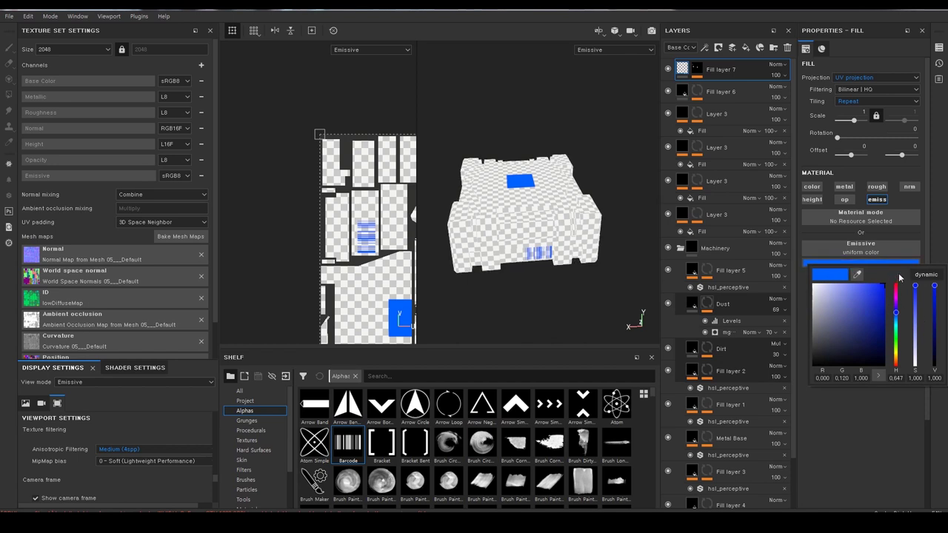
left_click_drag(897, 317, 908, 320)
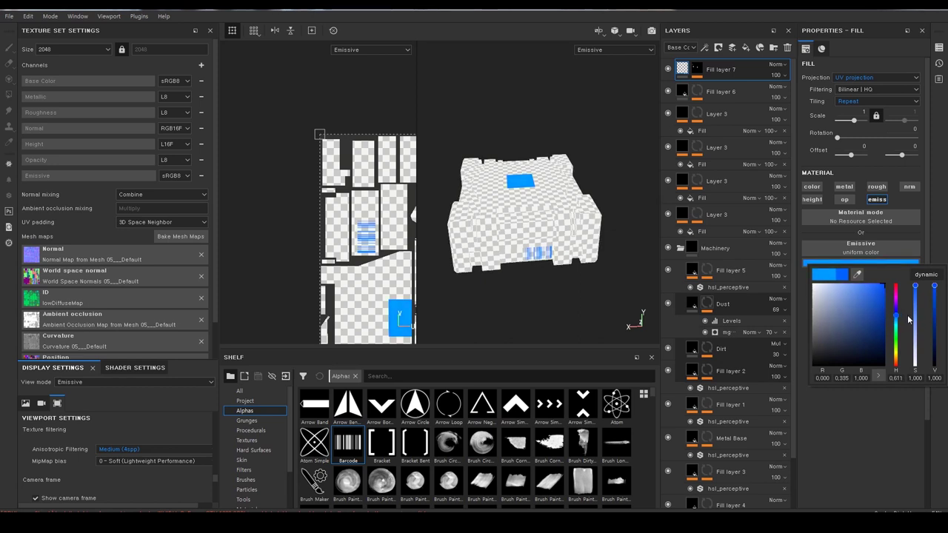
- Lighten the emissive blue to a paler tone with a slight hue adjustment
mouse_move(534, 256)
left_mouse_down("alt")
mouse_move(523, 292)
mouse_move(508, 262)
mouse_move(538, 271)
mouse_move(538, 292)
left_mouse_up("alt")
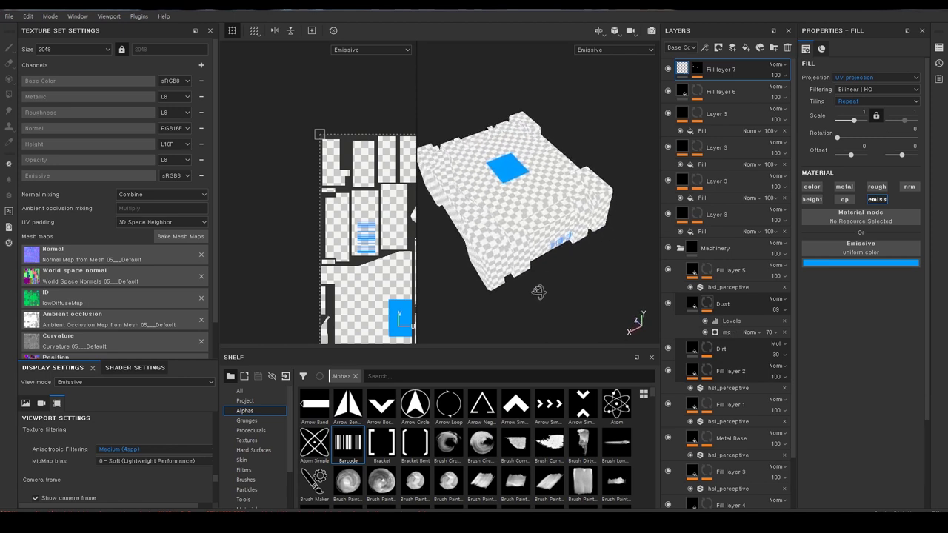
left_click(883, 263)
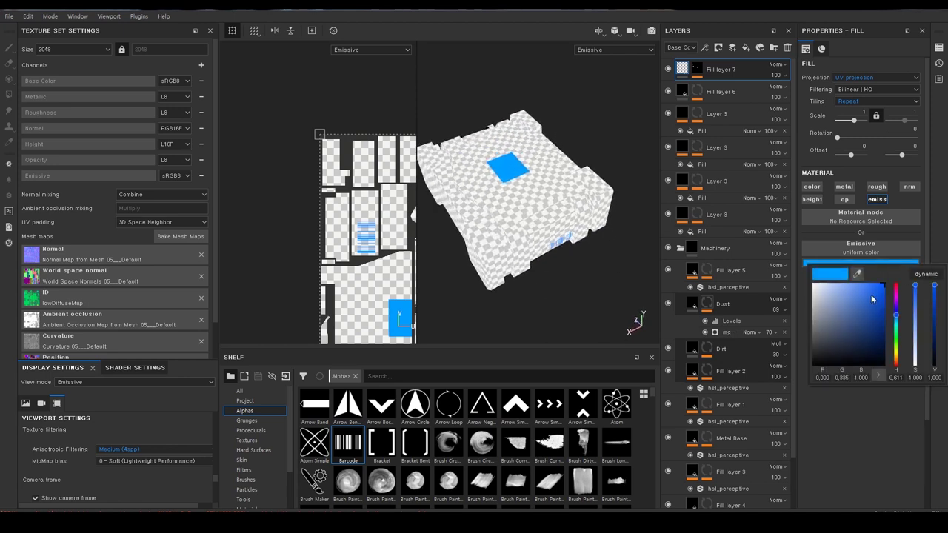
left_click_drag(871, 295, 847, 270)
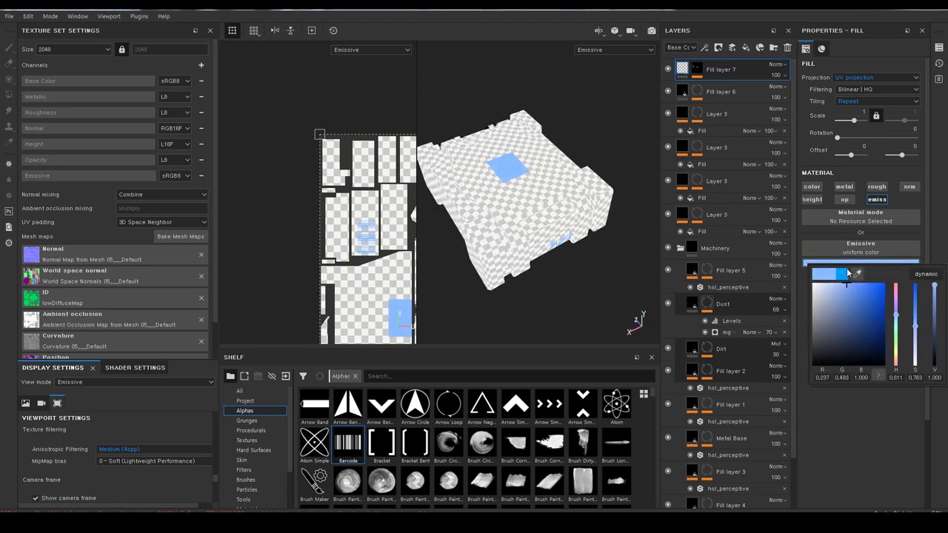
left_click(896, 314)
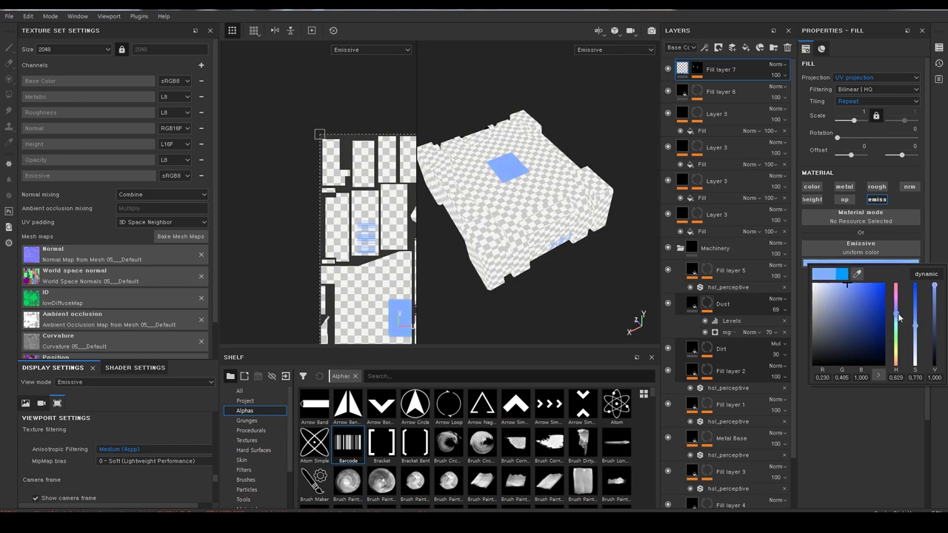
left_click_drag(897, 314, 899, 318)
- Frame the crate and switch the viewport to 3D-only with F2
mouse_move(523, 303)
left_mouse_down("alt")
mouse_move(551, 230)
mouse_move(566, 260)
left_mouse_up("alt")
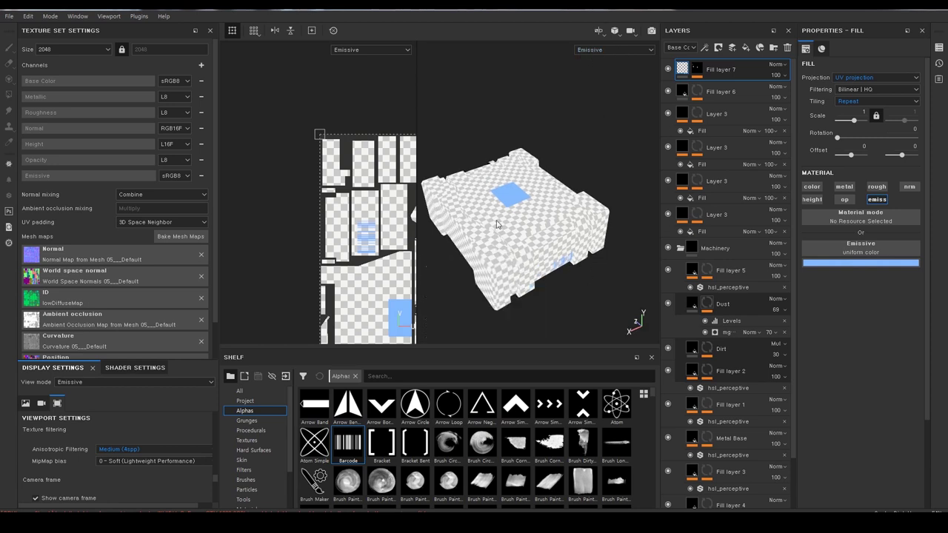
left_click_drag(597, 243, 586, 239, "alt")
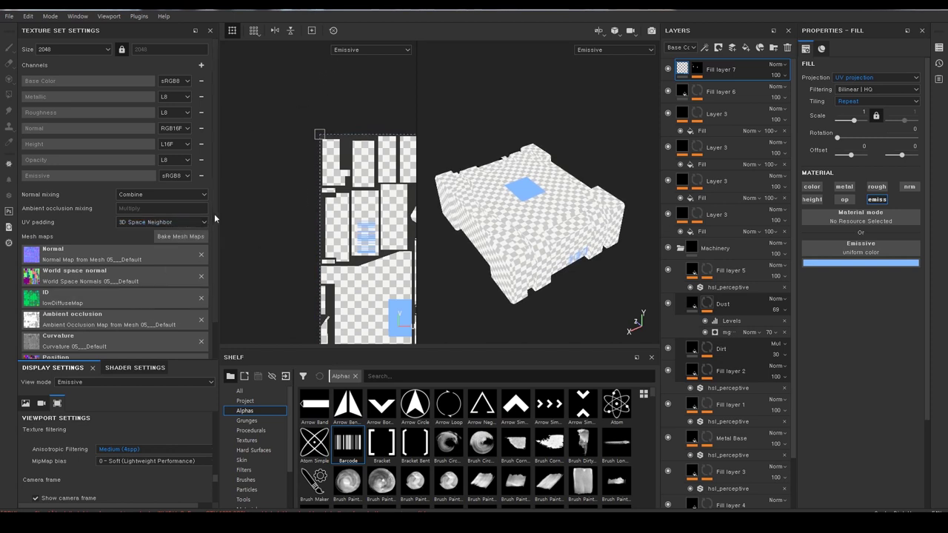
scroll(214, 213, "down", 1)
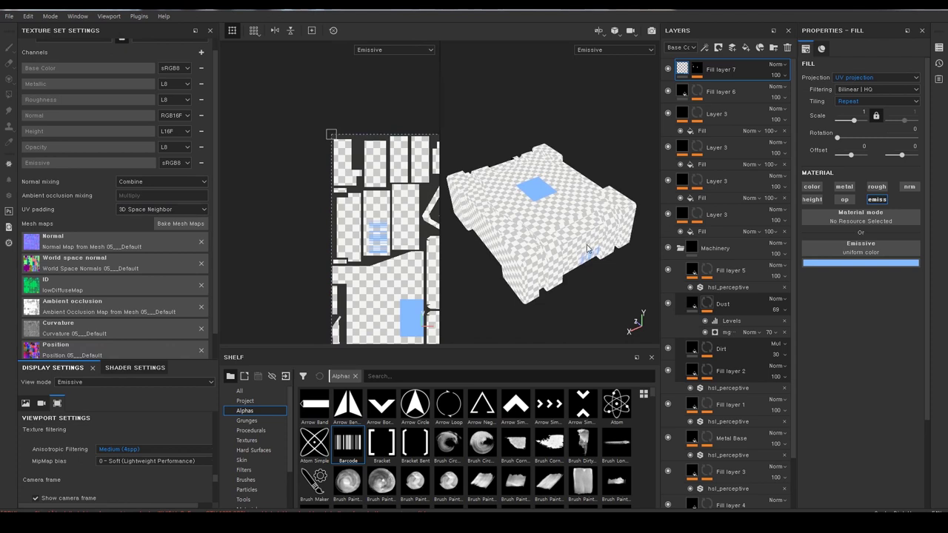
key("F2")
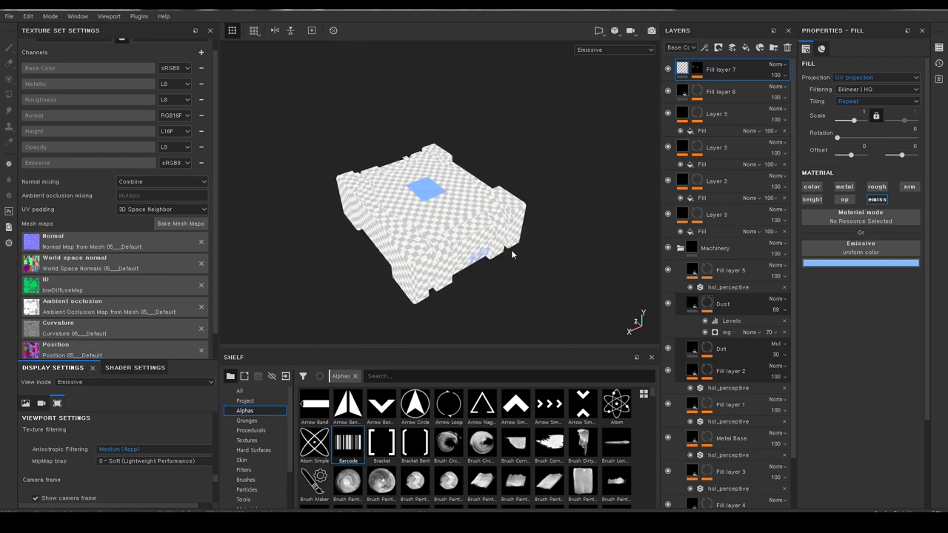
- Return to the full shaded material view and frame the crate larger from the front
key("c")
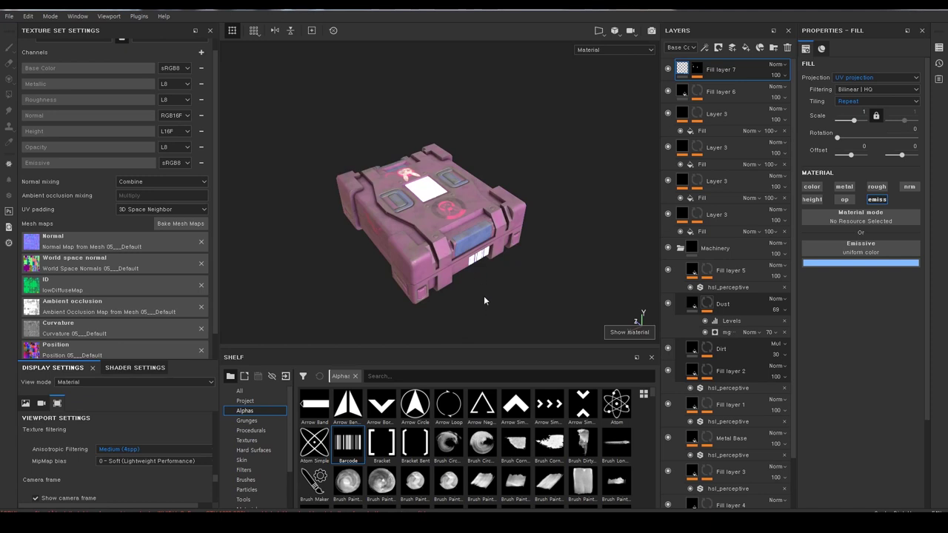
mouse_move(484, 300)
left_mouse_down("alt")
mouse_move(509, 281)
mouse_move(516, 194)
mouse_move(520, 234)
left_mouse_up("alt")
scroll(476, 271, "down", 2)
scroll(515, 220, "up", 3)
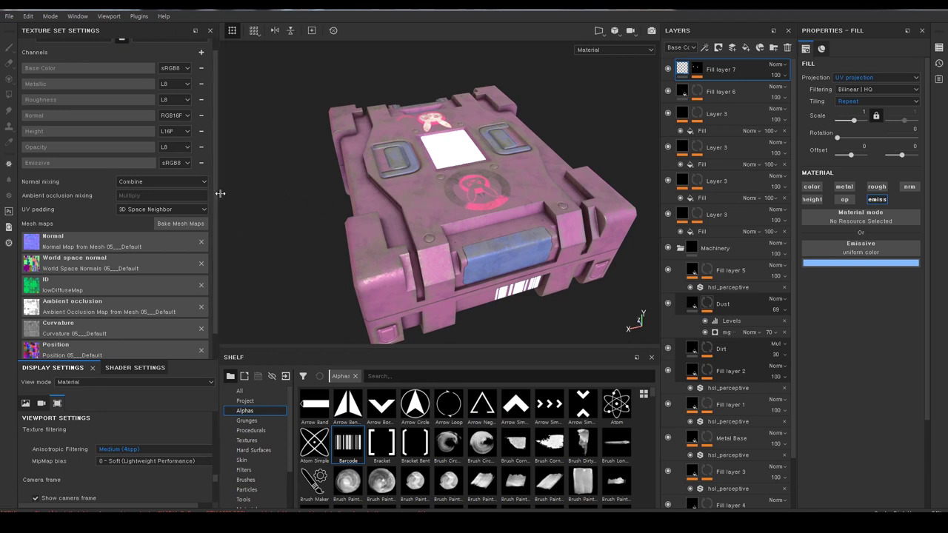
- Widen the left panels and enlarge the Display Settings area
left_click_drag(220, 194, 221, 193)
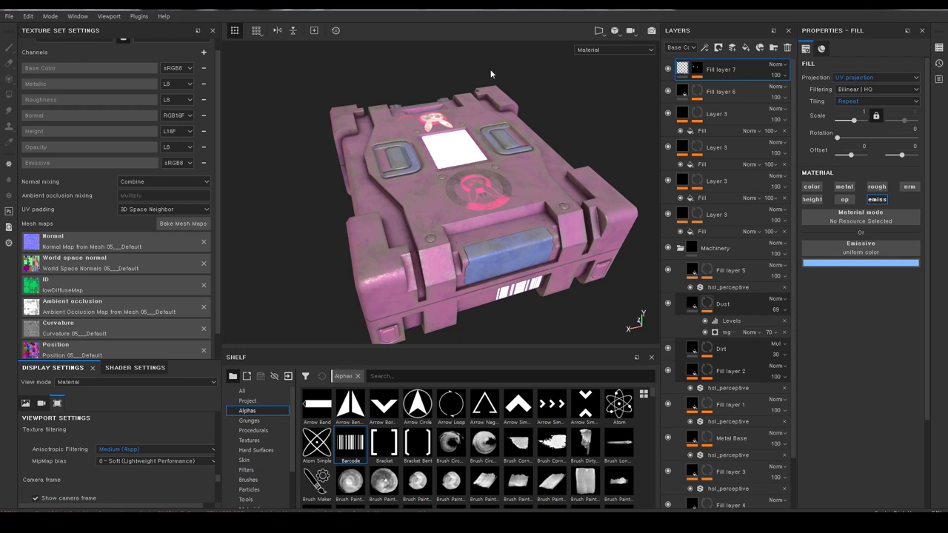
scroll(174, 246, "down", 1)
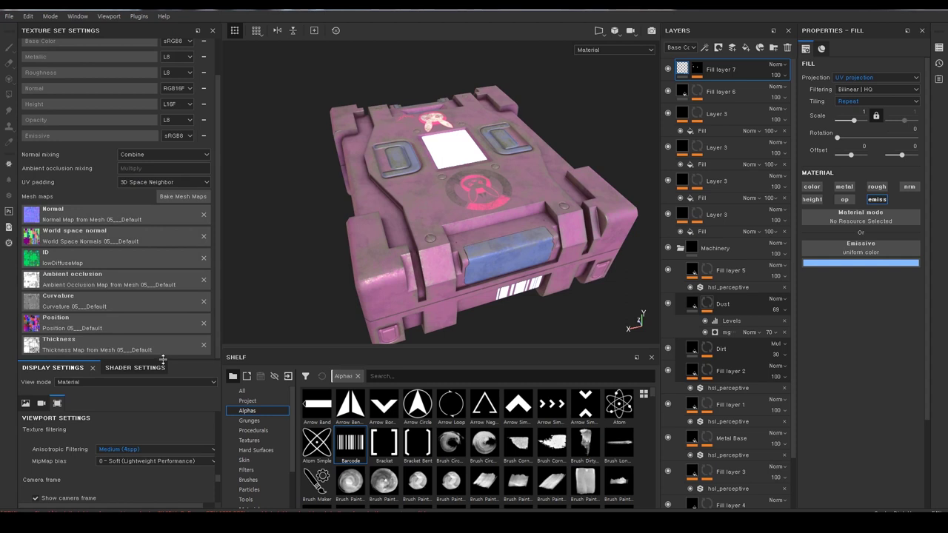
mouse_move(161, 361)
left_mouse_down()
mouse_move(199, 214)
mouse_move(200, 267)
left_mouse_up()
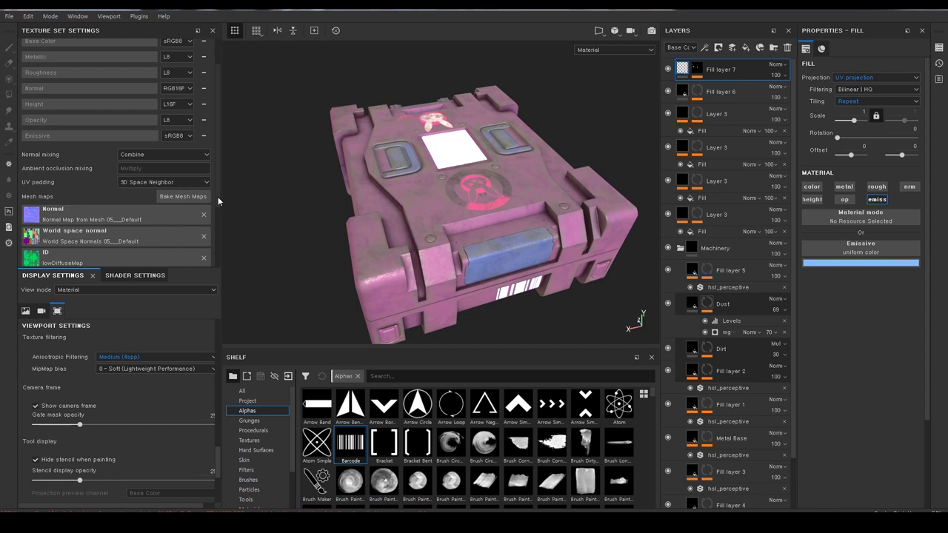
left_click_drag(218, 197, 219, 217)
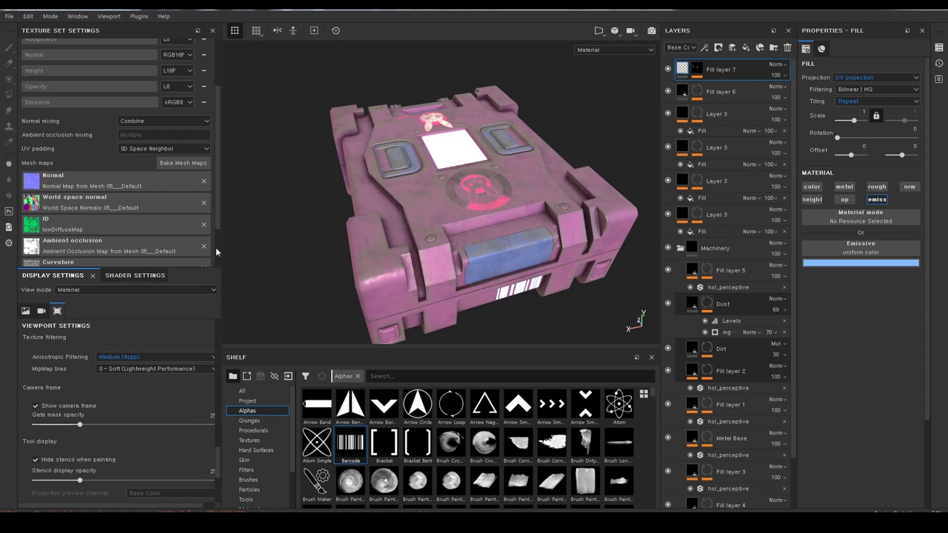
- Enlarge and widen the Display Settings panel to reach the Post Effects options
scroll(219, 457, "down", 3)
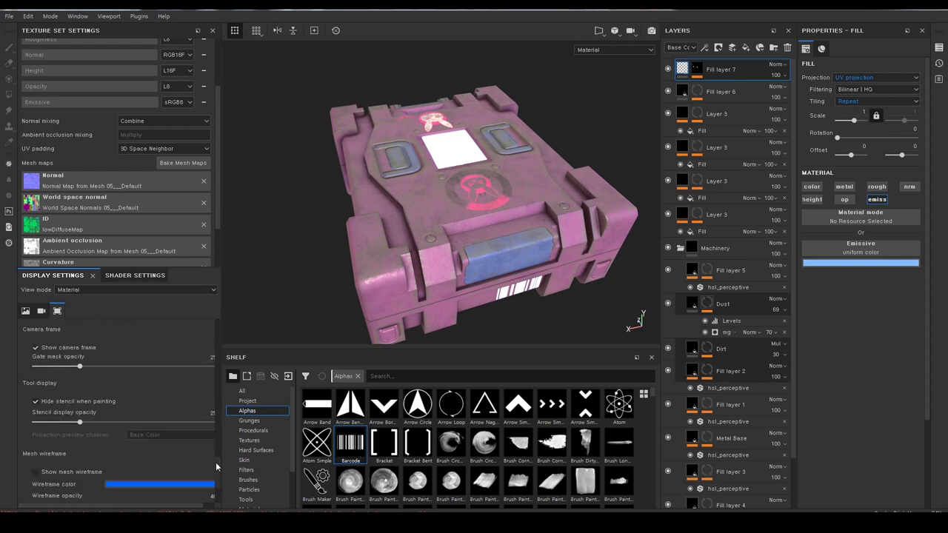
scroll(216, 463, "down", 3)
scroll(212, 482, "down", 3)
scroll(220, 387, "down", 3)
scroll(220, 353, "down", 3)
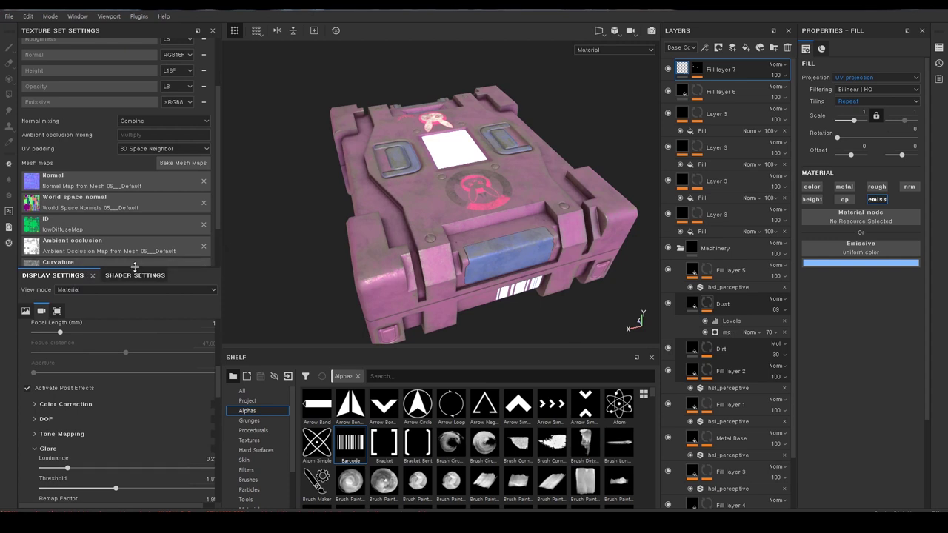
left_click_drag(134, 266, 148, 131)
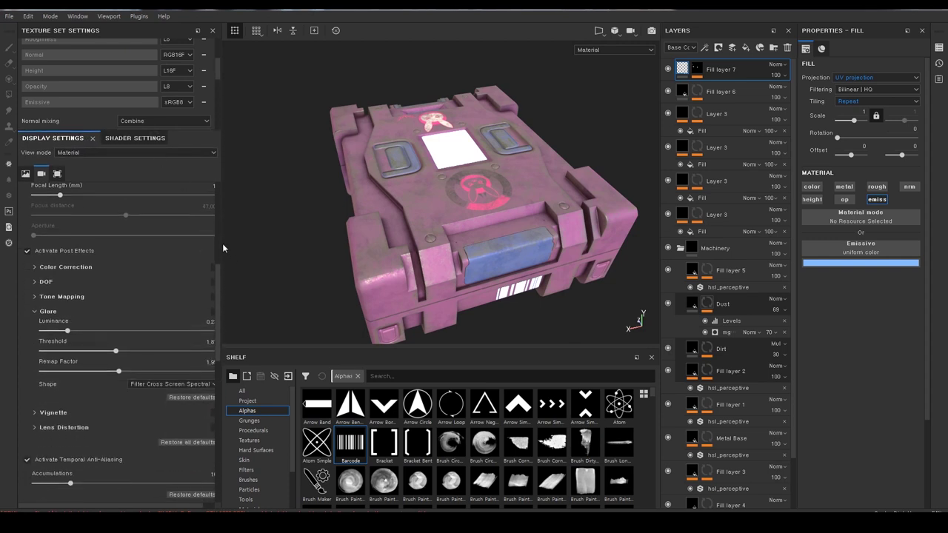
left_click_drag(220, 244, 262, 246)
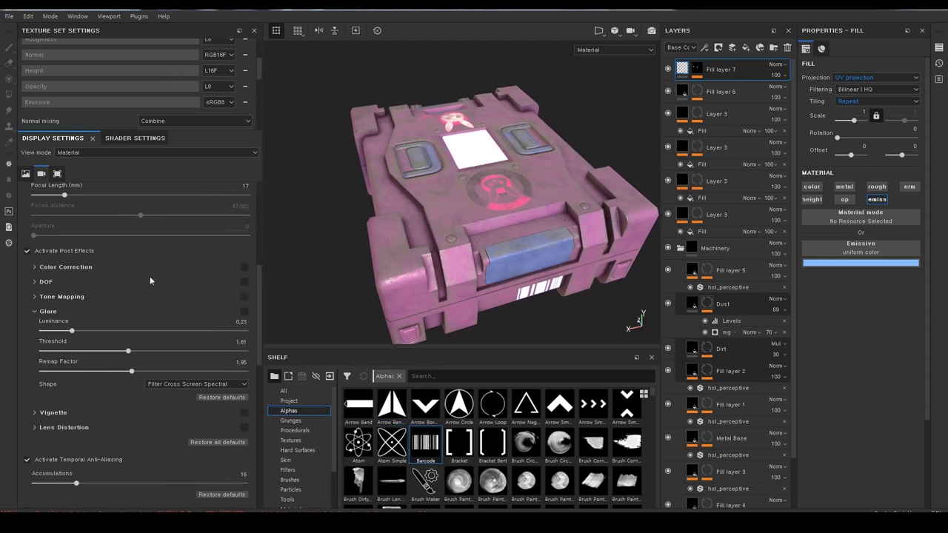
scroll(95, 338, "up", 1)
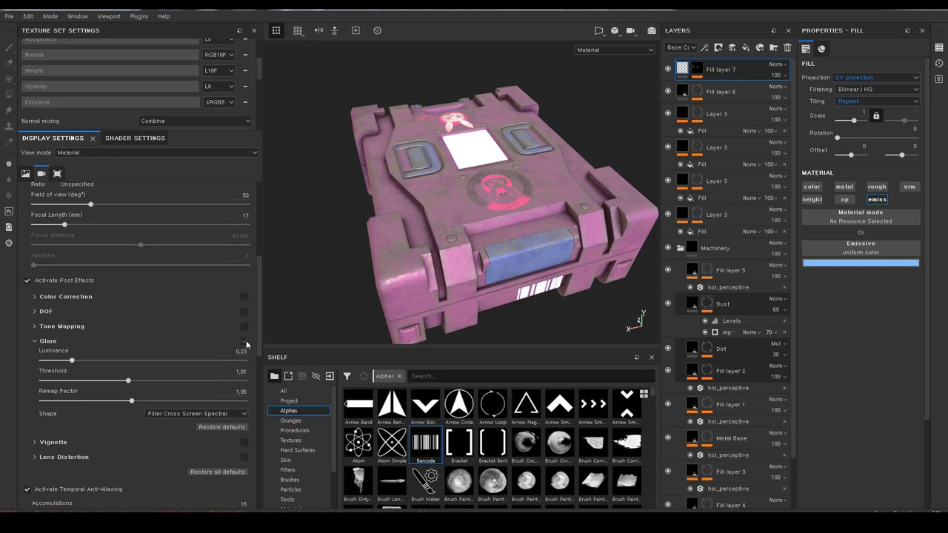
- Enable the Glare post effect and lower its luminance to about 0.12
left_click(47, 340)
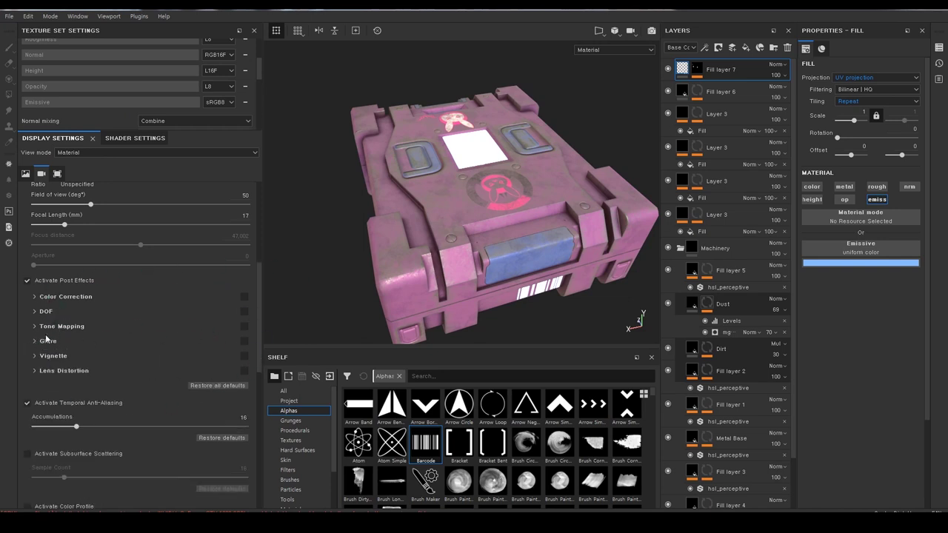
left_click(244, 341)
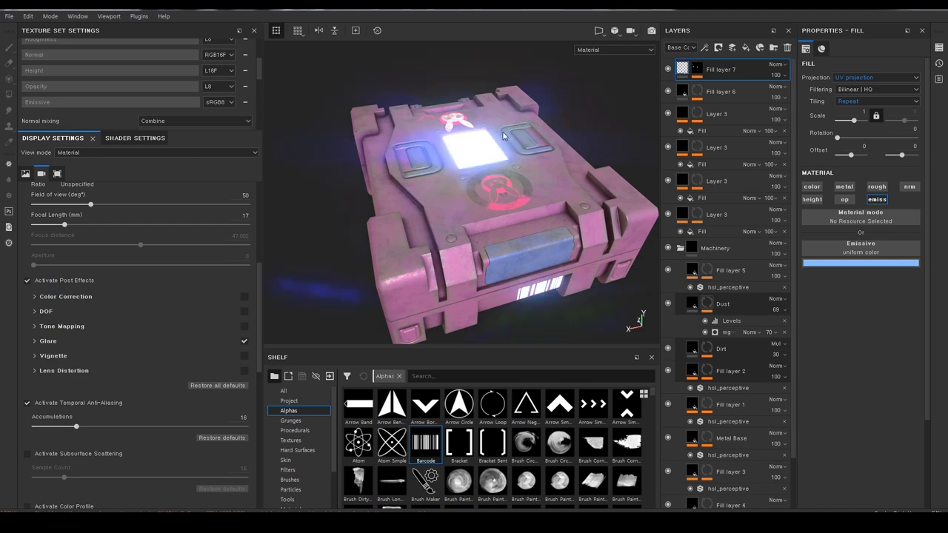
left_click(36, 342)
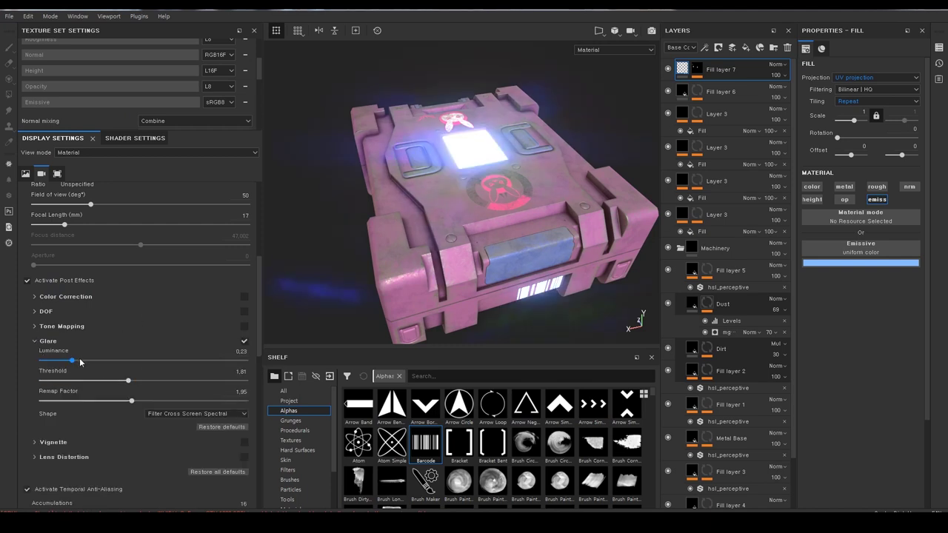
mouse_move(72, 362)
left_mouse_down()
mouse_move(58, 371)
mouse_move(65, 374)
left_mouse_up()
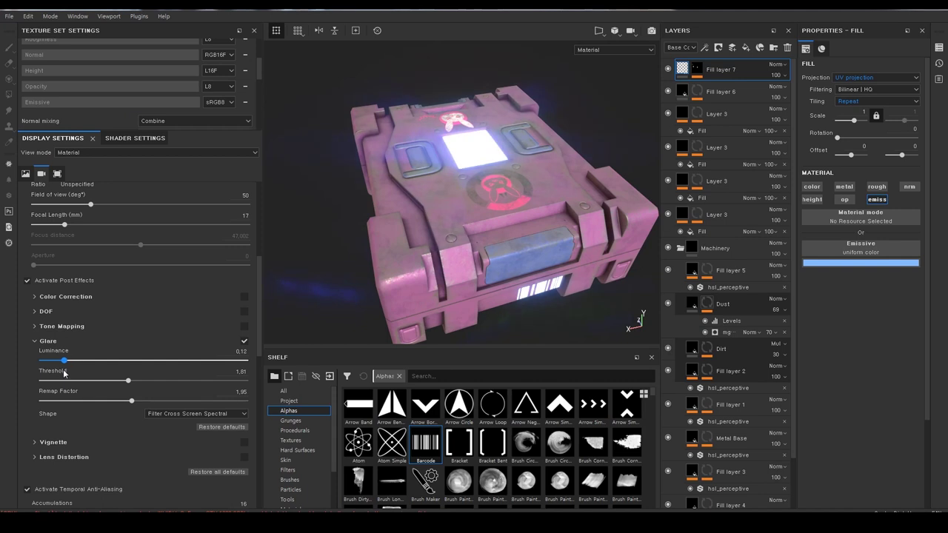
left_click(135, 141)
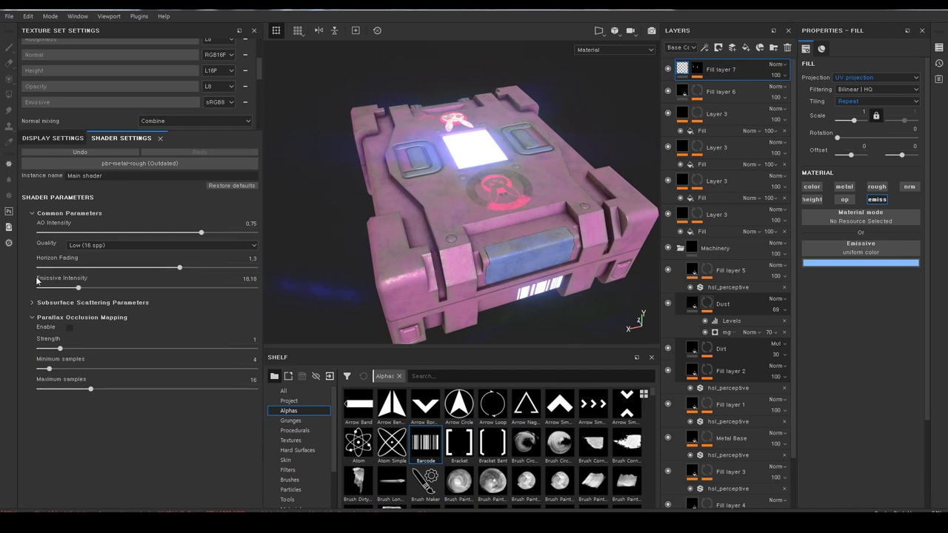
- Raise the shader's Emissive Intensity to 30.89 and preview the crate with Iray
mouse_move(79, 288)
left_mouse_down()
mouse_move(141, 288)
mouse_move(31, 301)
mouse_move(117, 318)
mouse_move(99, 319)
mouse_move(106, 321)
left_mouse_up()
mouse_move(531, 287)
left_mouse_down("alt")
mouse_move(513, 272)
mouse_move(506, 210)
left_mouse_up("alt")
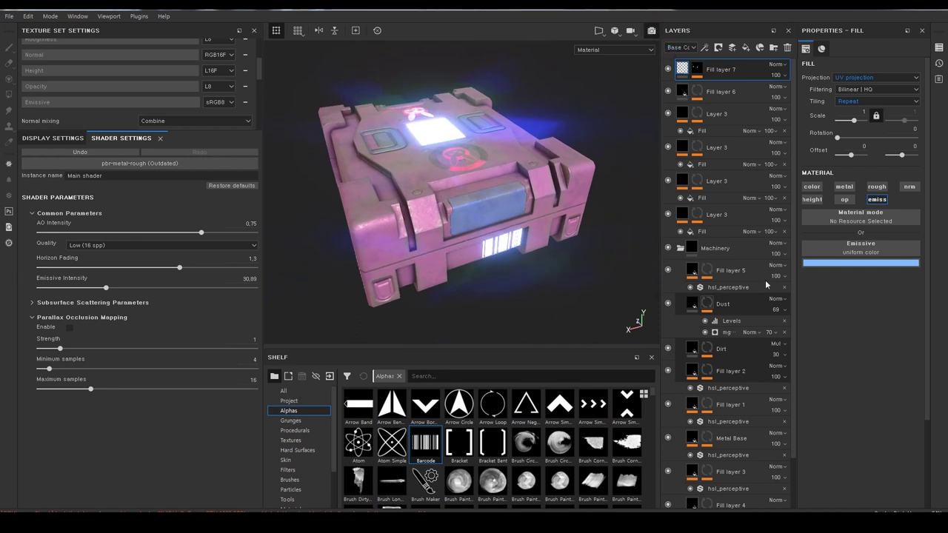
key("F10")
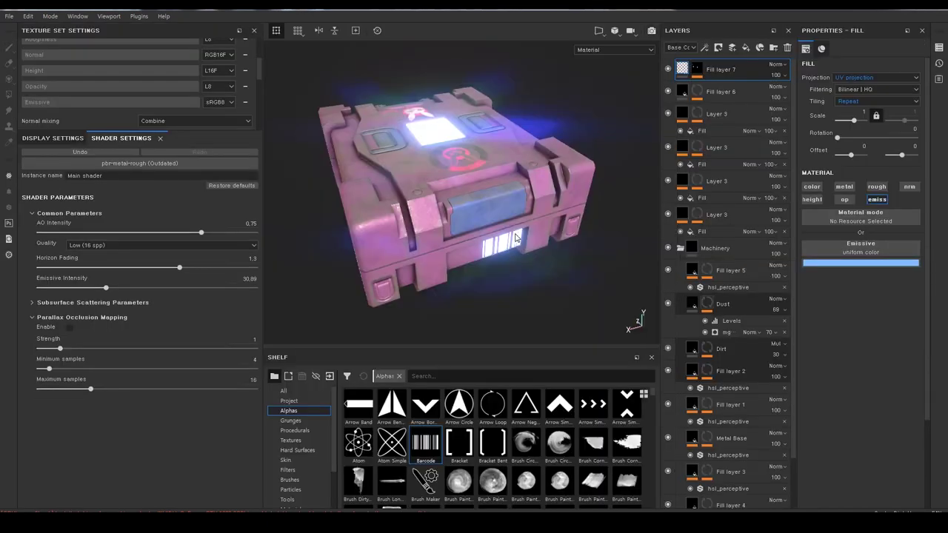
- Orbit around the crate to check the brighter blue glow from several angles
mouse_move(478, 167)
left_mouse_down("alt")
mouse_move(486, 211)
mouse_move(458, 102)
left_mouse_up("alt")
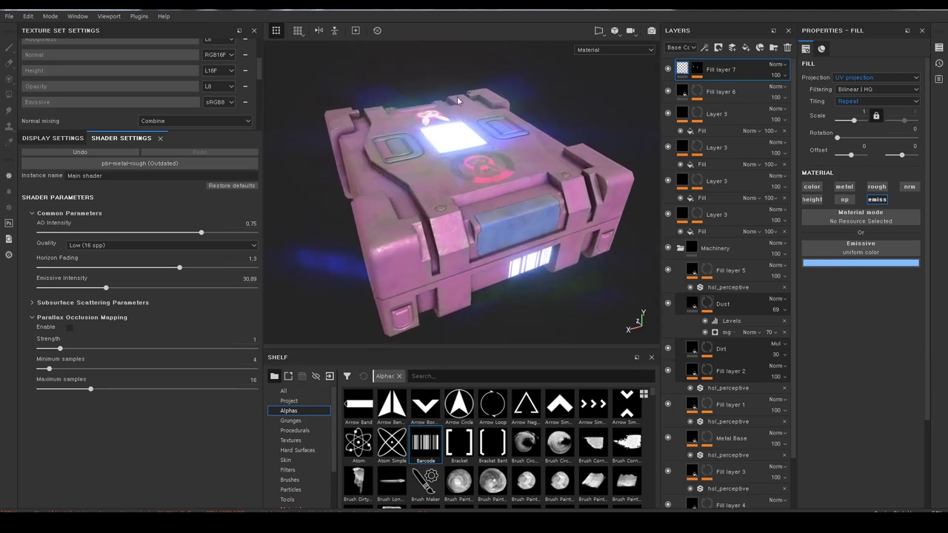
left_click_drag(518, 232, 501, 236, "alt")
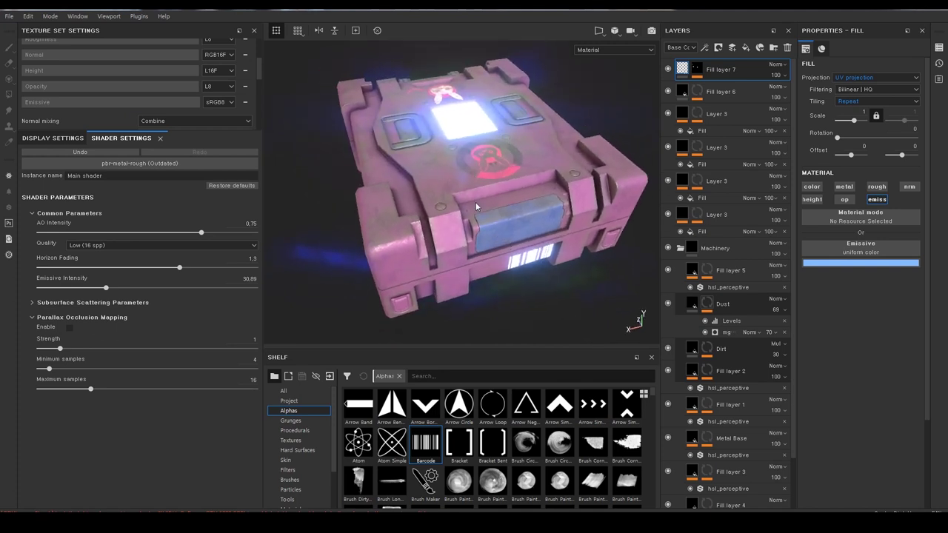
mouse_move(463, 239)
left_mouse_down("alt")
mouse_move(450, 227)
mouse_move(466, 238)
left_mouse_up("alt")
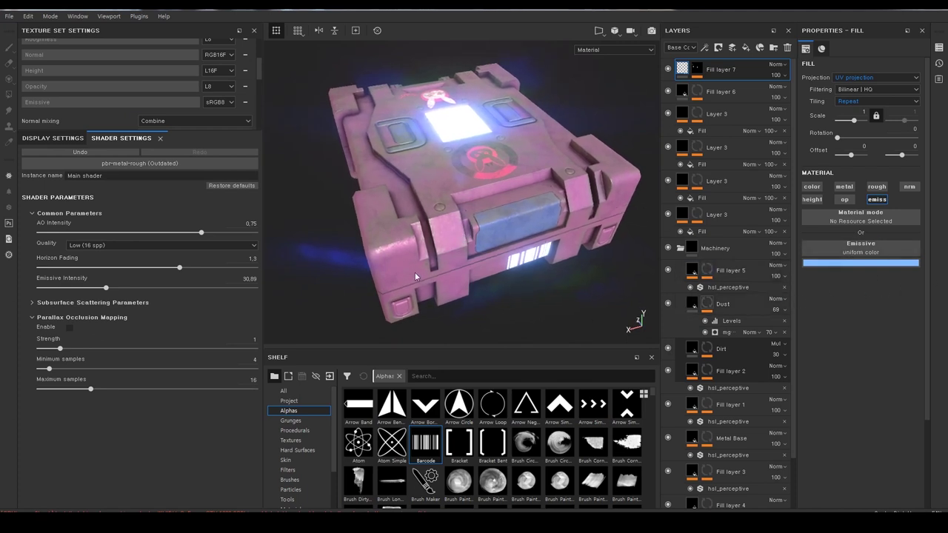
mouse_move(418, 277)
left_mouse_down("alt")
mouse_move(428, 269)
mouse_move(411, 273)
left_mouse_up("alt")
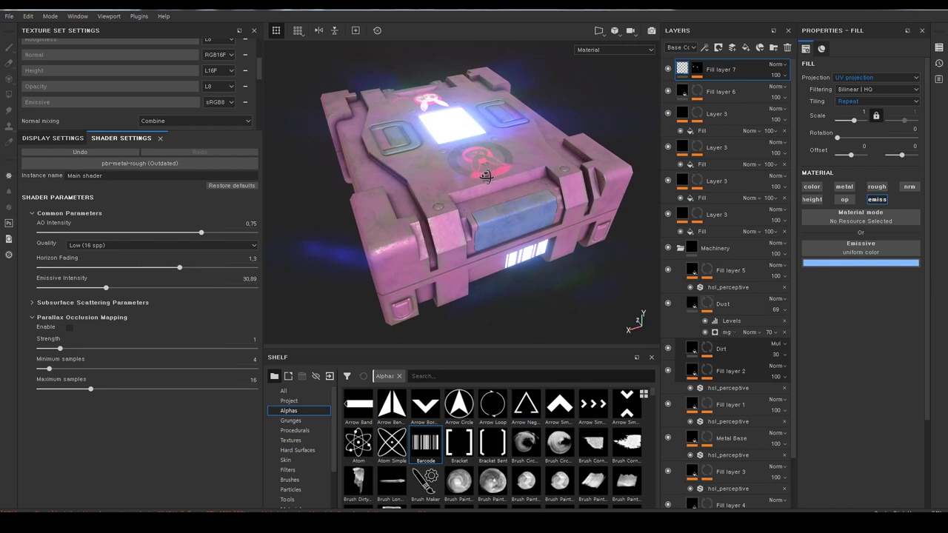
left_click_drag(485, 177, 468, 93, "alt")
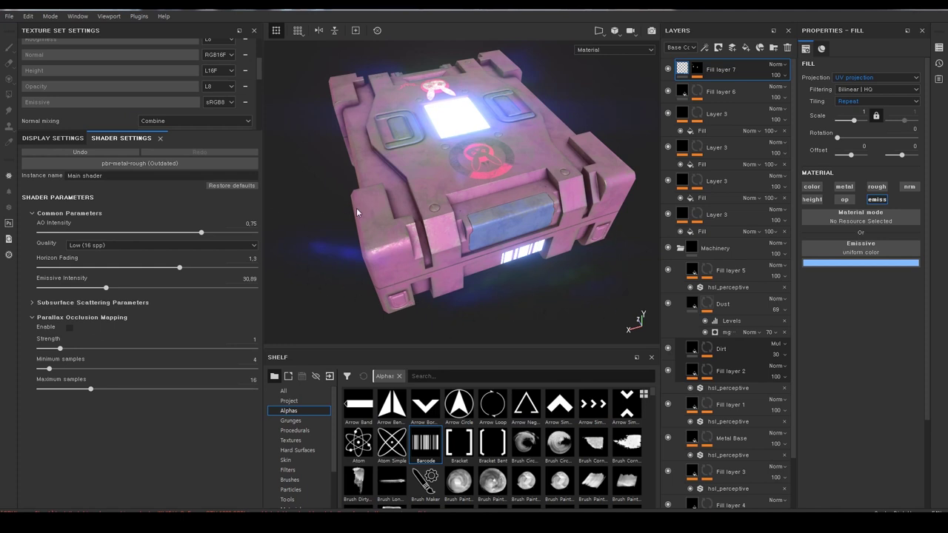
mouse_move(425, 256)
left_mouse_down("alt")
mouse_move(498, 185)
mouse_move(433, 146)
left_mouse_up("alt")
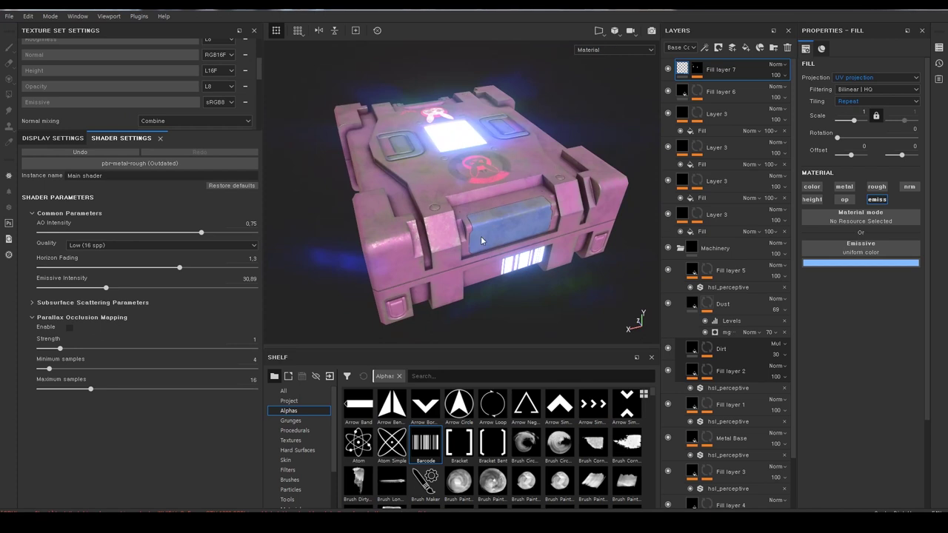
mouse_move(481, 241)
left_mouse_down("alt")
mouse_move(504, 266)
mouse_move(485, 264)
left_mouse_up("alt")
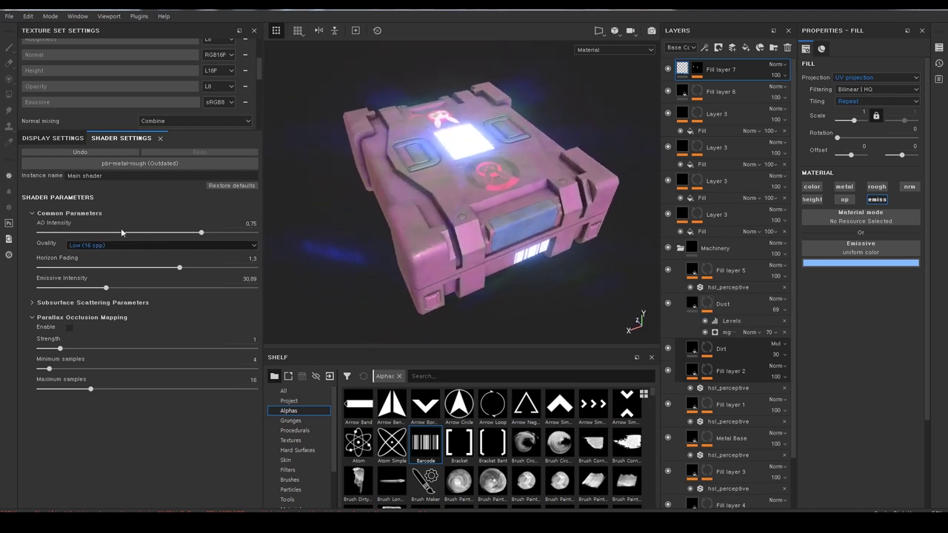
- Bring back Display Settings and orbit the crate to inspect the blue bloom on its top panel and barcode
left_click(68, 138)
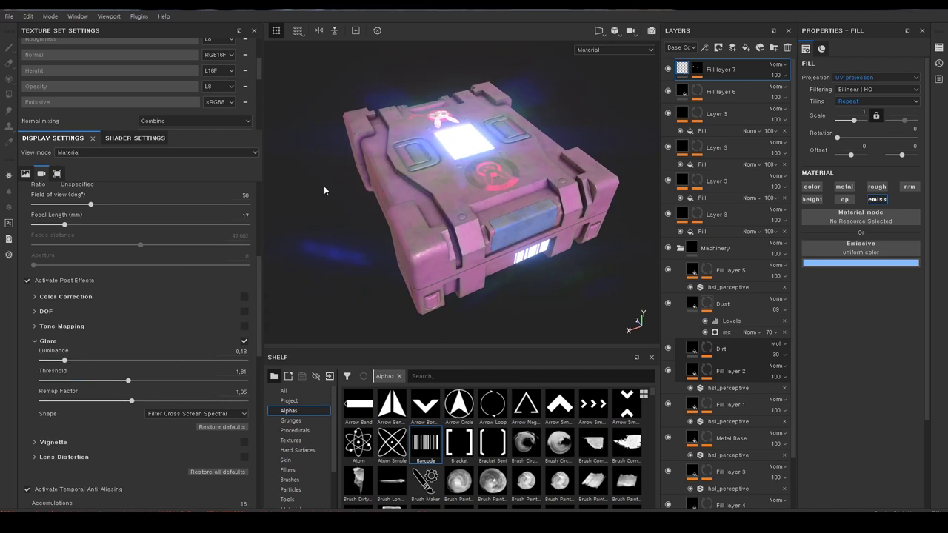
mouse_move(525, 284)
left_mouse_down("alt")
mouse_move(507, 283)
mouse_move(479, 252)
left_mouse_up("alt")
mouse_move(497, 185)
left_mouse_down("alt")
mouse_move(513, 202)
mouse_move(485, 221)
mouse_move(498, 238)
mouse_move(480, 222)
left_mouse_up("alt")
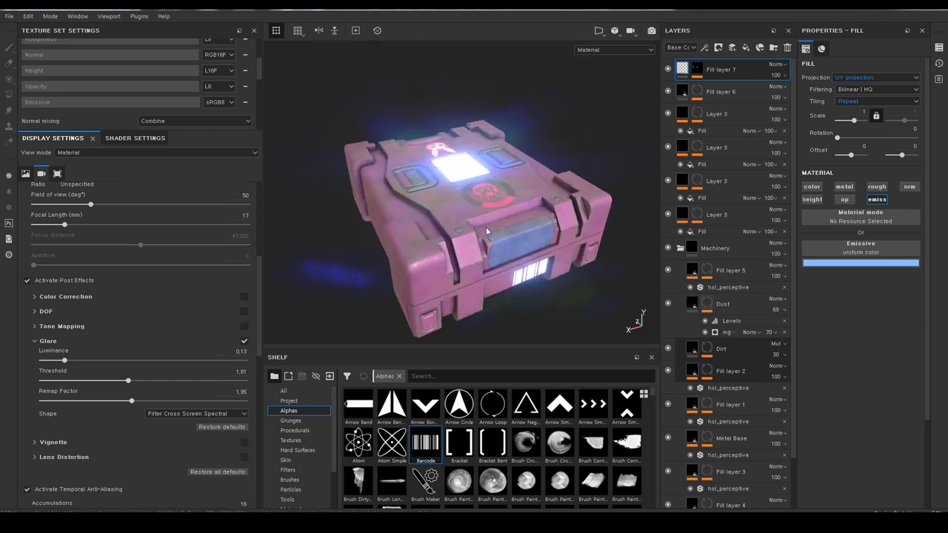
middle_click_drag(486, 227, 485, 204, "alt")
left_click_drag(474, 231, 527, 134, "alt")
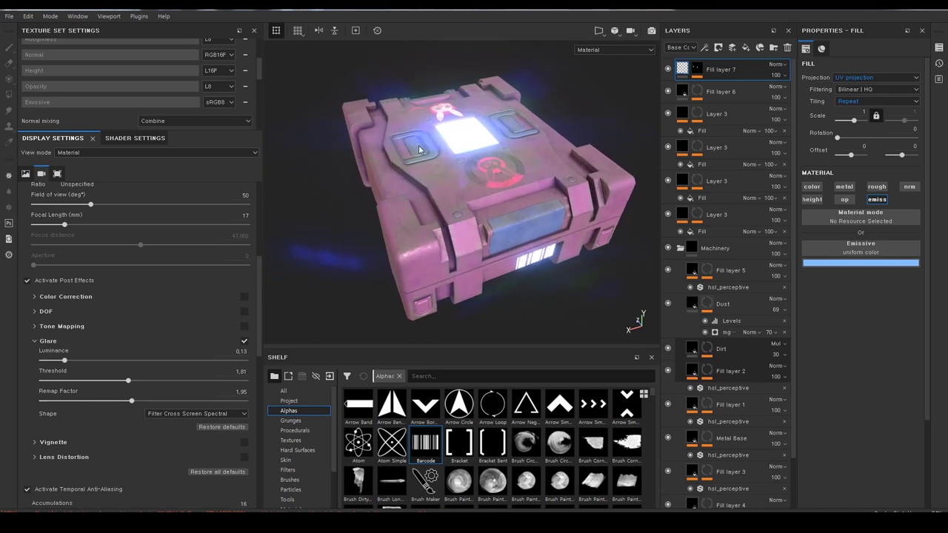
left_click_drag(459, 184, 460, 203, "alt")
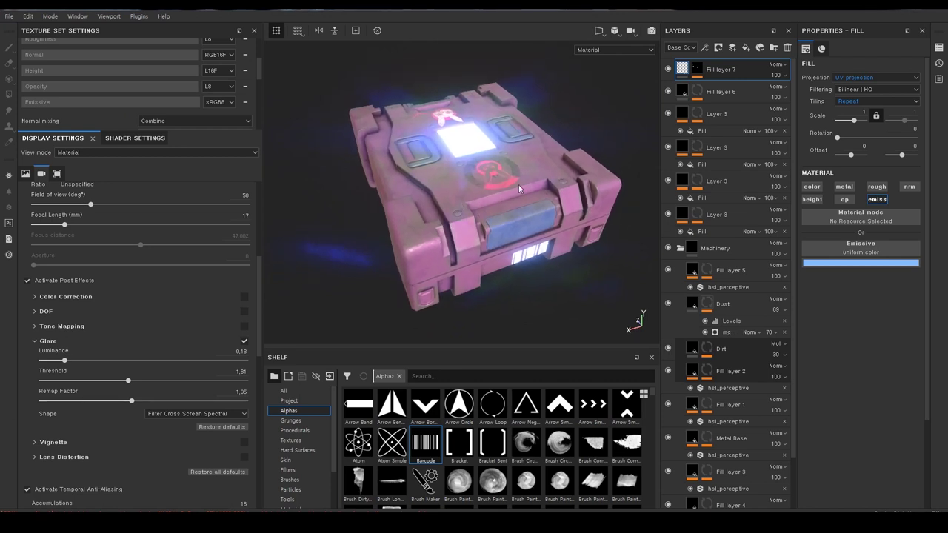
left_click_drag(500, 171, 483, 191, "alt")
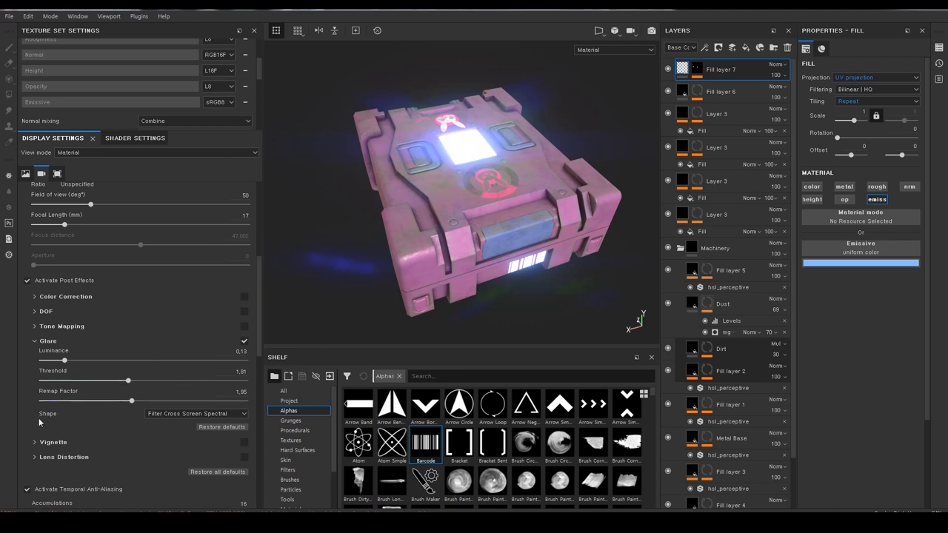
- Switch the glare shape to Bloom and raise the glare luminance to 0.38
left_click(227, 414)
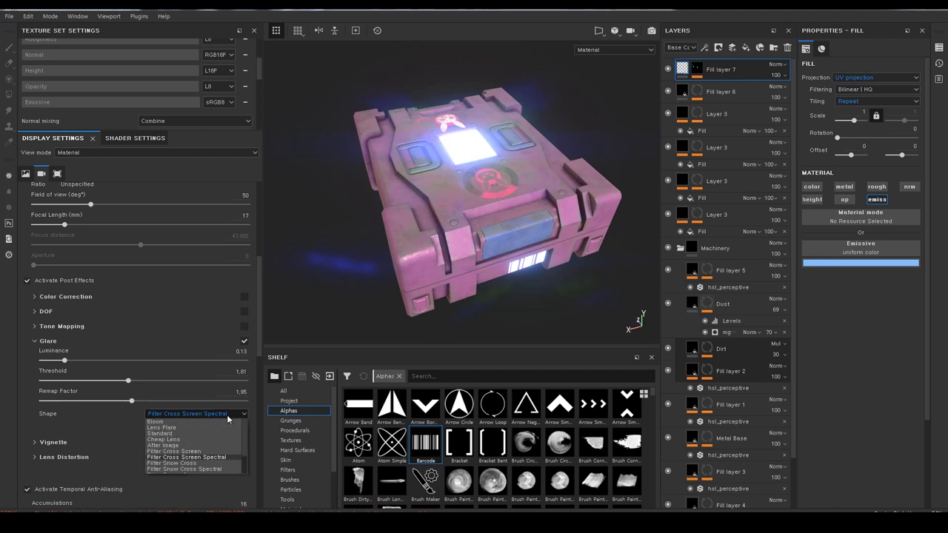
left_click(192, 423)
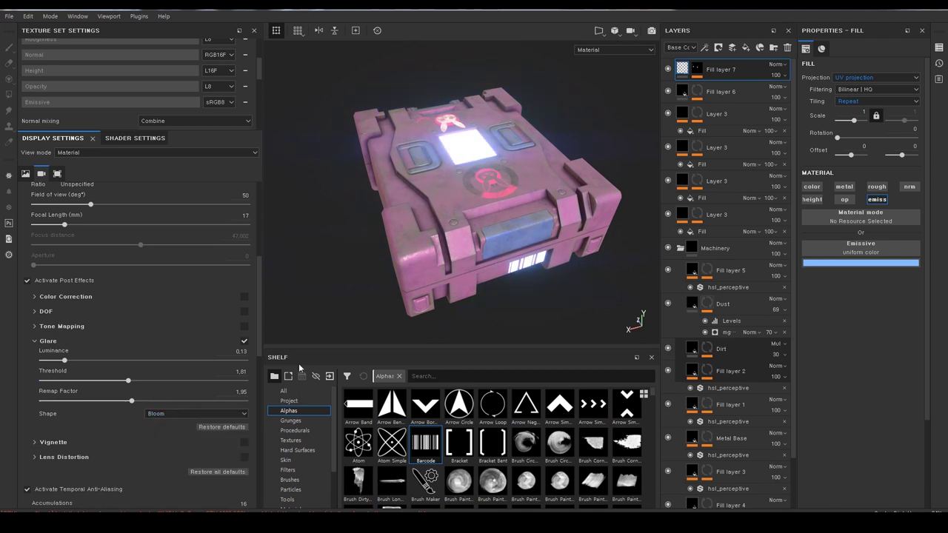
scroll(465, 184, "up", 5)
scroll(509, 196, "down", 5)
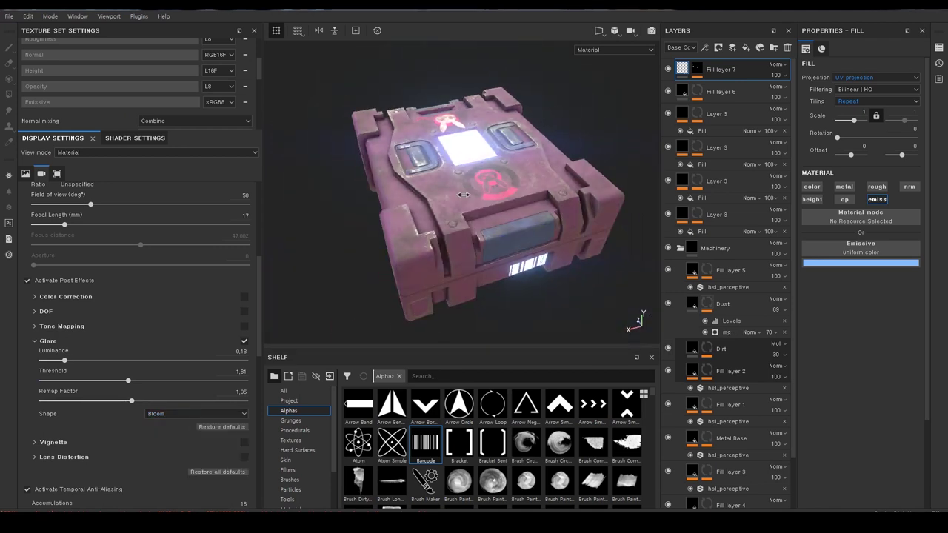
mouse_move(509, 196)
right_mouse_down("shift")
mouse_move(469, 203)
mouse_move(477, 212)
right_mouse_up("shift")
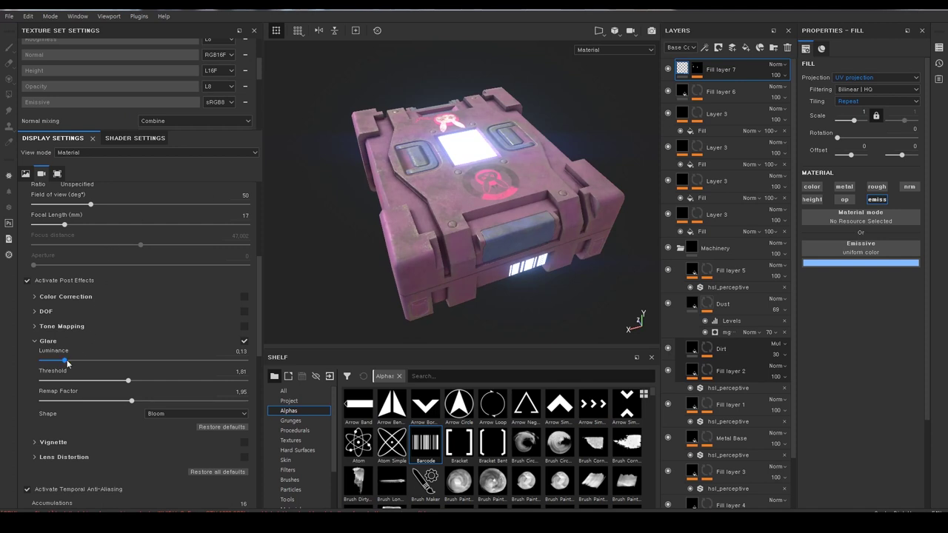
left_click_drag(65, 361, 81, 360)
left_click_drag(440, 226, 425, 210, "alt")
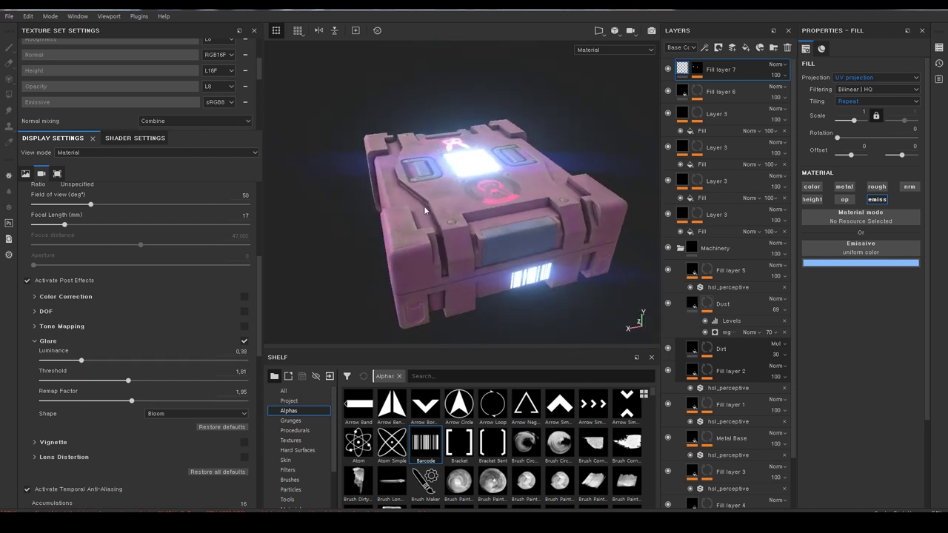
- Try the Lens Flare, Standard, Cheap Lens and Filter Cross Screen glare shapes
left_click(178, 413)
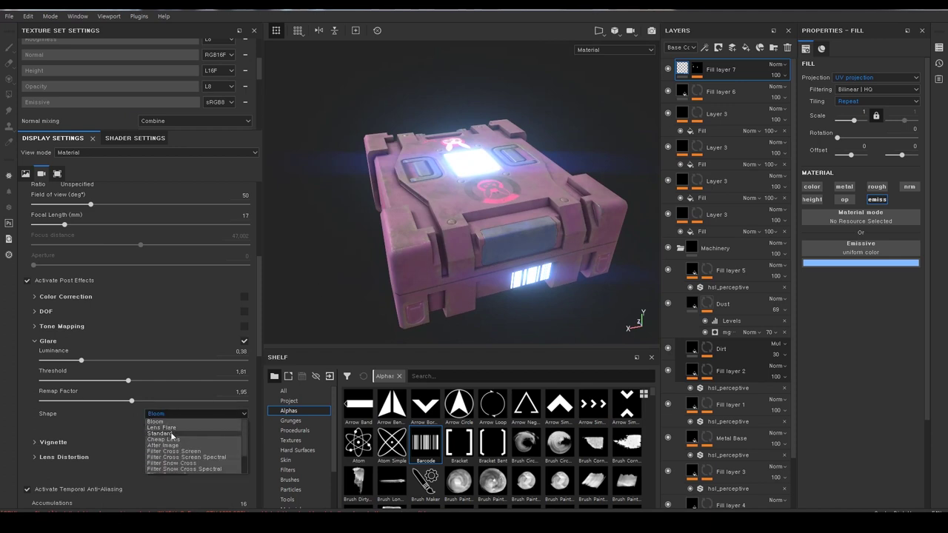
left_click(178, 428)
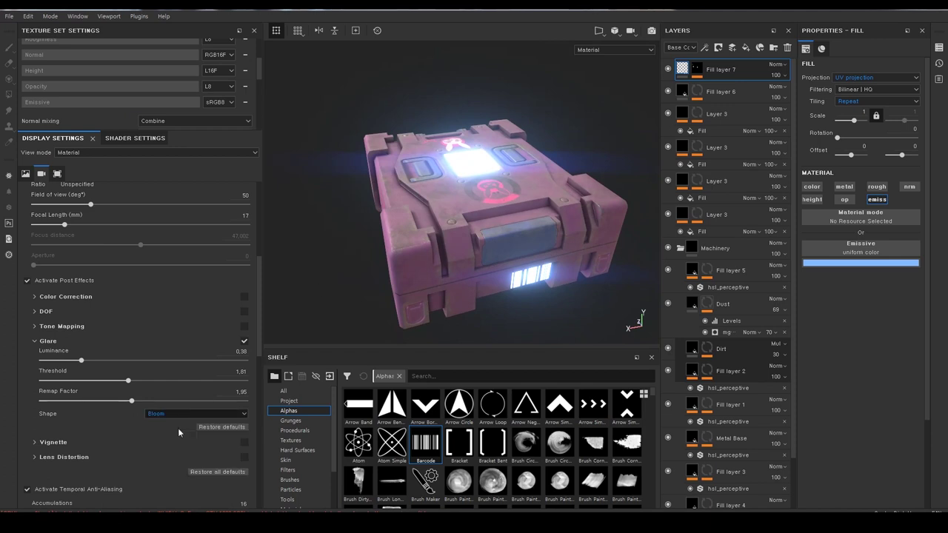
left_click(188, 415)
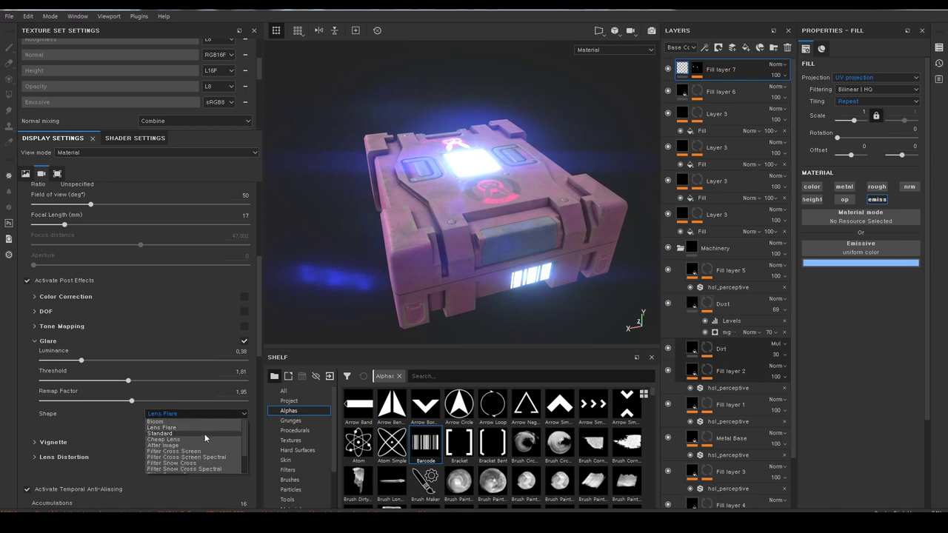
left_click(205, 433)
left_click(190, 412)
left_click(190, 437)
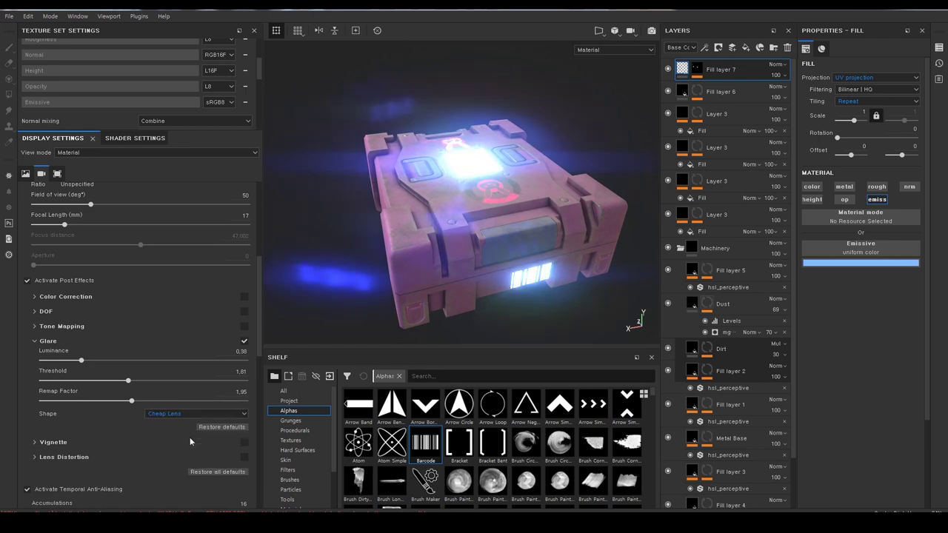
left_click(190, 415)
left_click(194, 452)
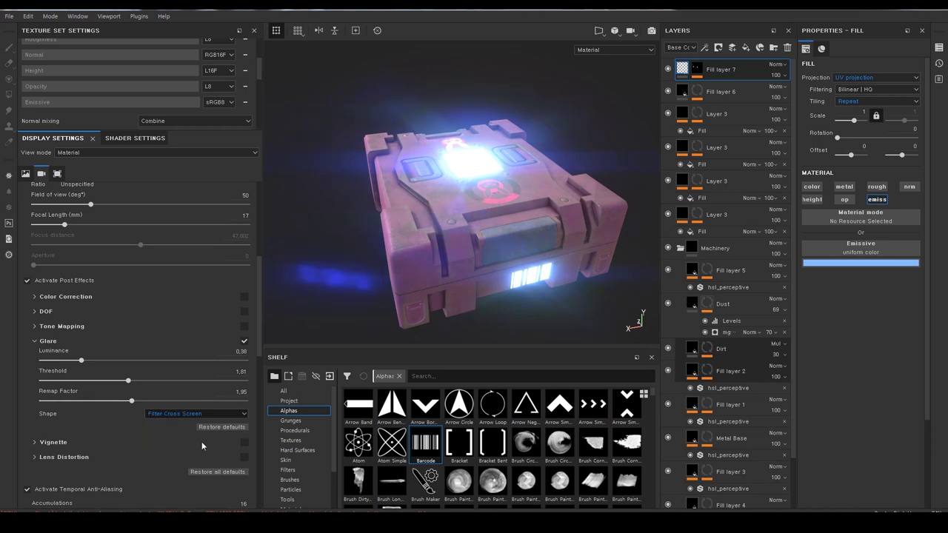
- Compare Filter Snow Cross with Filter Cross Screen Spectral and keep Filter Snow Cross
left_click(191, 414)
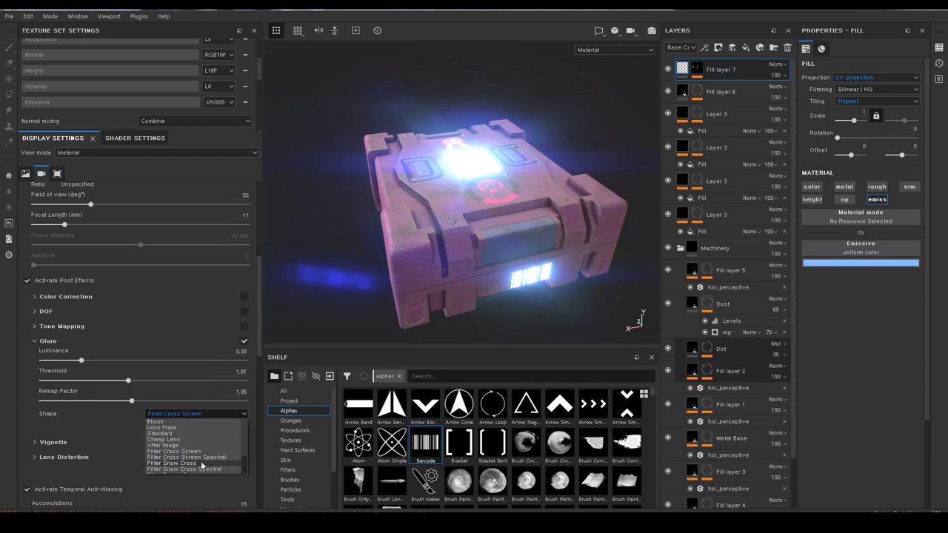
left_click(202, 464)
left_click(188, 415)
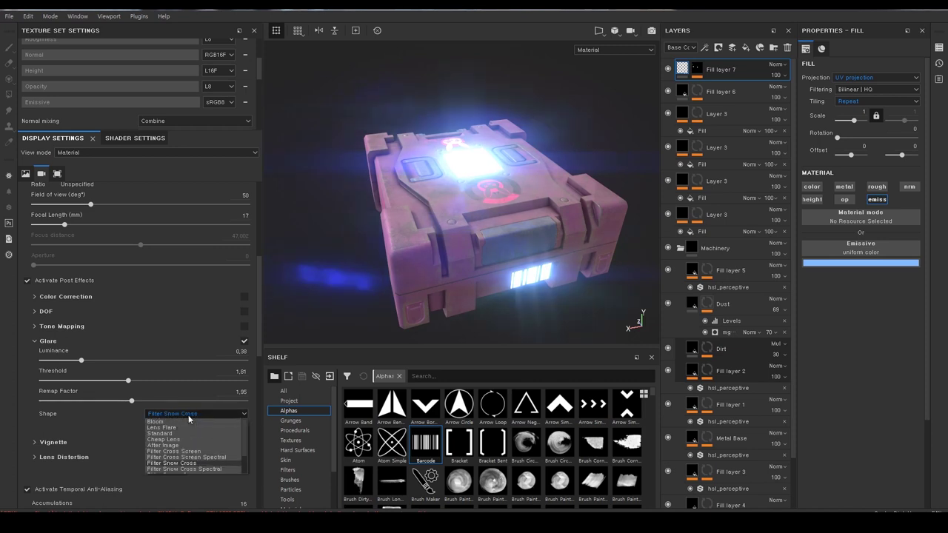
left_click(205, 456)
left_click(185, 412)
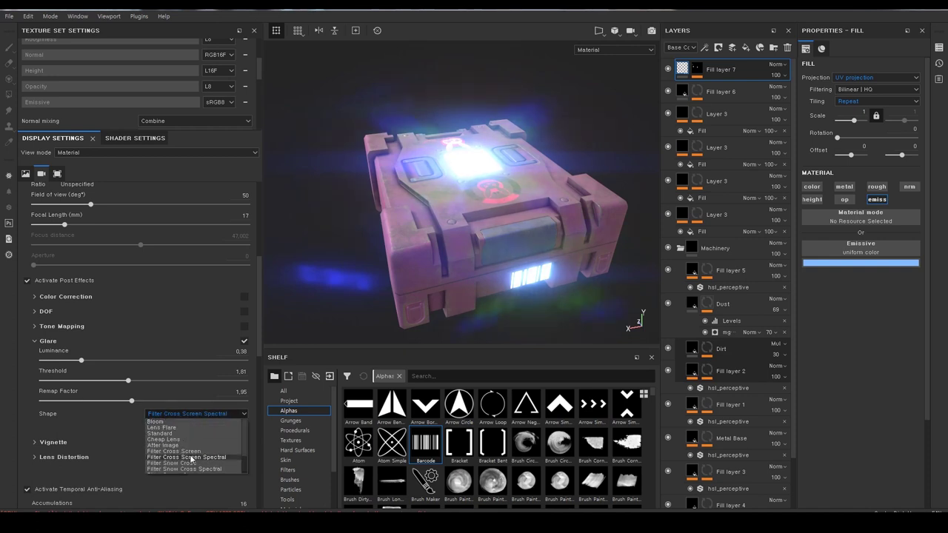
left_click(200, 463)
left_click(188, 419)
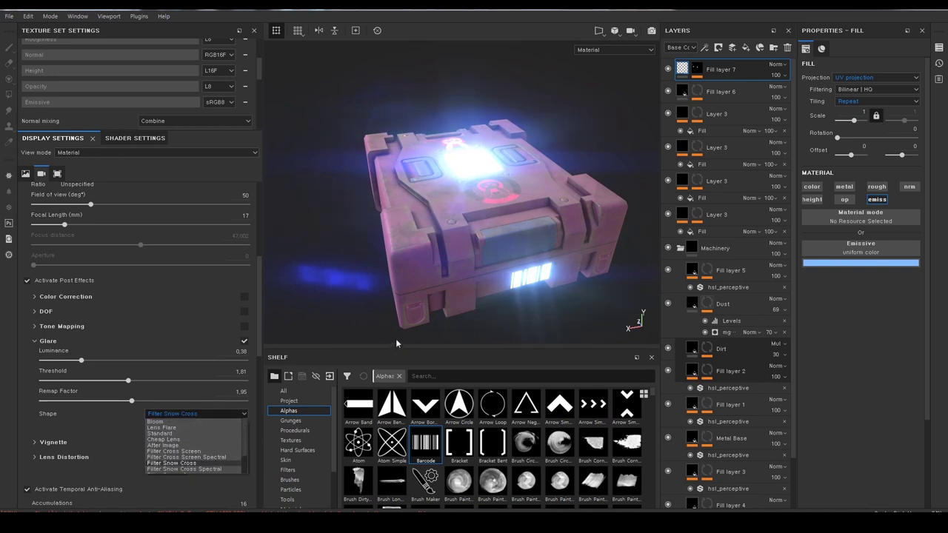
left_click(468, 296)
- Drop the glare luminance from 0.38 to 0.17 to soften the blue glow
mouse_move(468, 296)
left_mouse_down("alt")
mouse_move(466, 282)
mouse_move(423, 334)
mouse_move(448, 281)
mouse_move(459, 319)
mouse_move(477, 258)
mouse_move(390, 277)
mouse_move(389, 311)
mouse_move(476, 315)
left_mouse_up("alt")
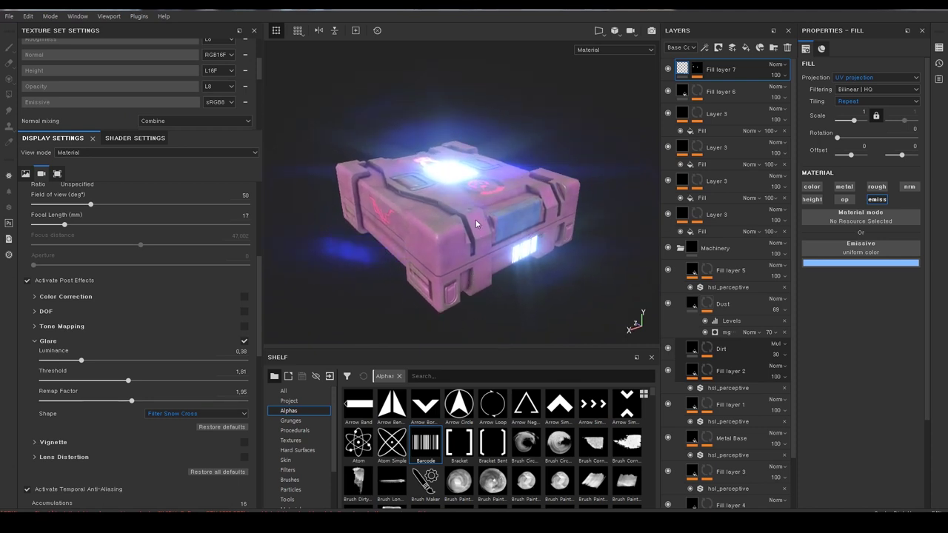
mouse_move(475, 220)
left_mouse_down("alt")
mouse_move(491, 227)
mouse_move(476, 244)
left_mouse_up("alt")
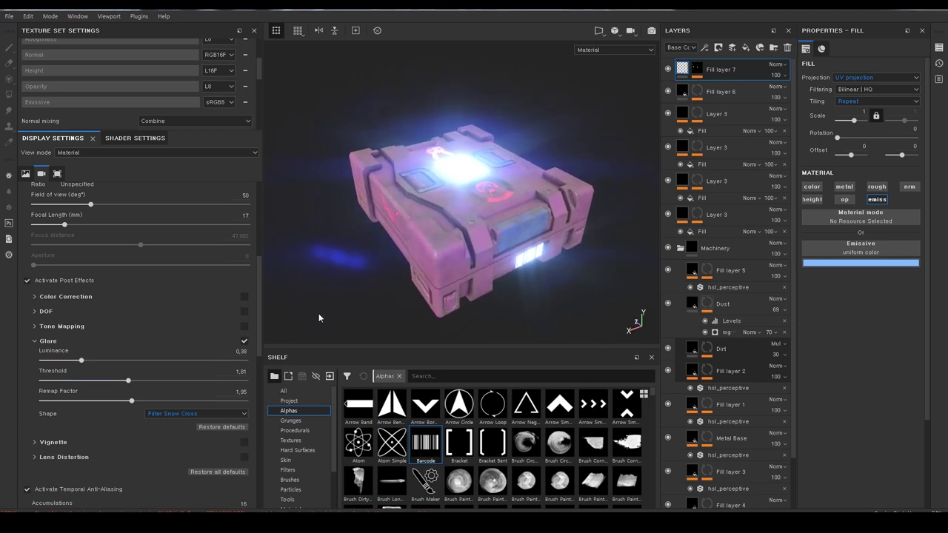
left_click_drag(82, 363, 66, 370)
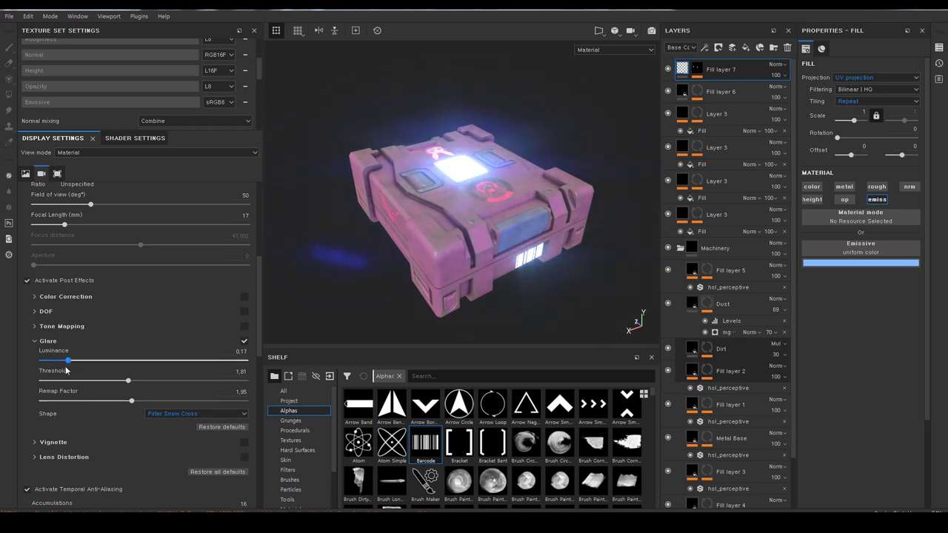
- In Shader Settings, lower Emissive Intensity from 30.89 to 24.03
left_click(123, 139)
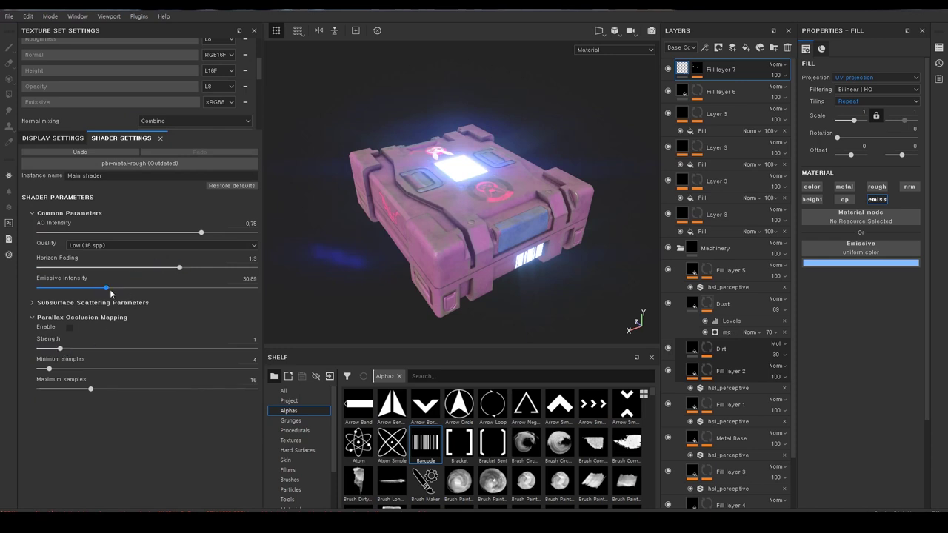
mouse_move(106, 288)
left_mouse_down()
mouse_move(60, 288)
mouse_move(101, 308)
left_mouse_up()
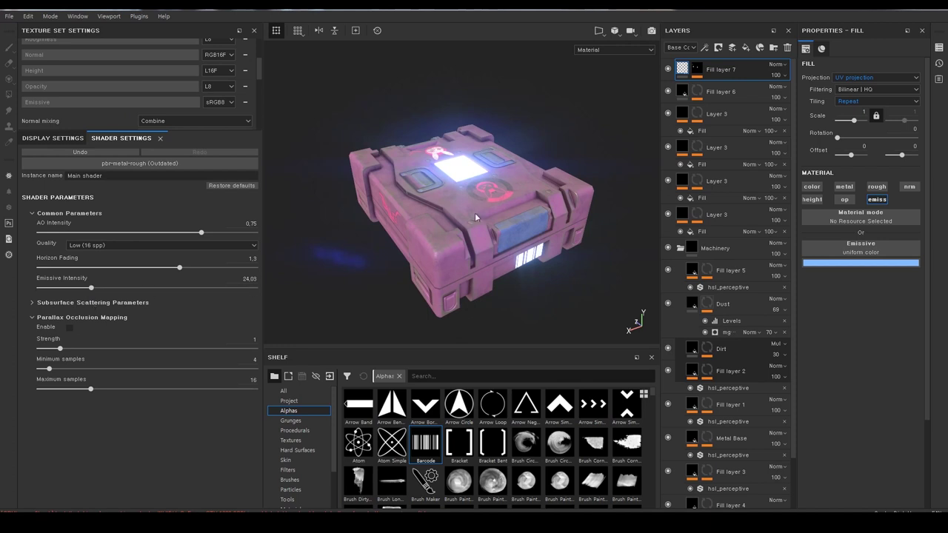
mouse_move(478, 218)
left_mouse_down("alt")
mouse_move(384, 210)
mouse_move(443, 257)
left_mouse_up("alt")
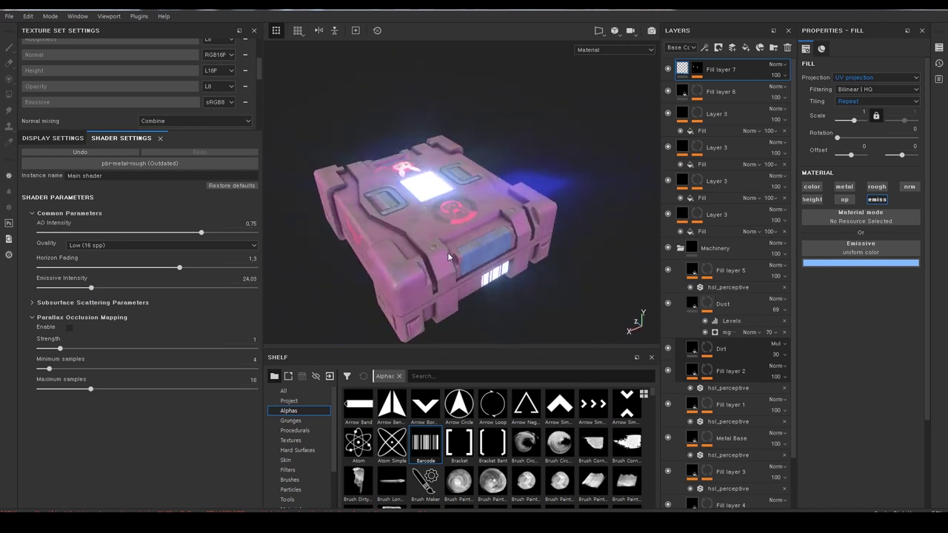
- Cycle the viewport channels with C to isolate the crate's emissive patches
left_click_drag(443, 257, 435, 243, "alt")
key("c")
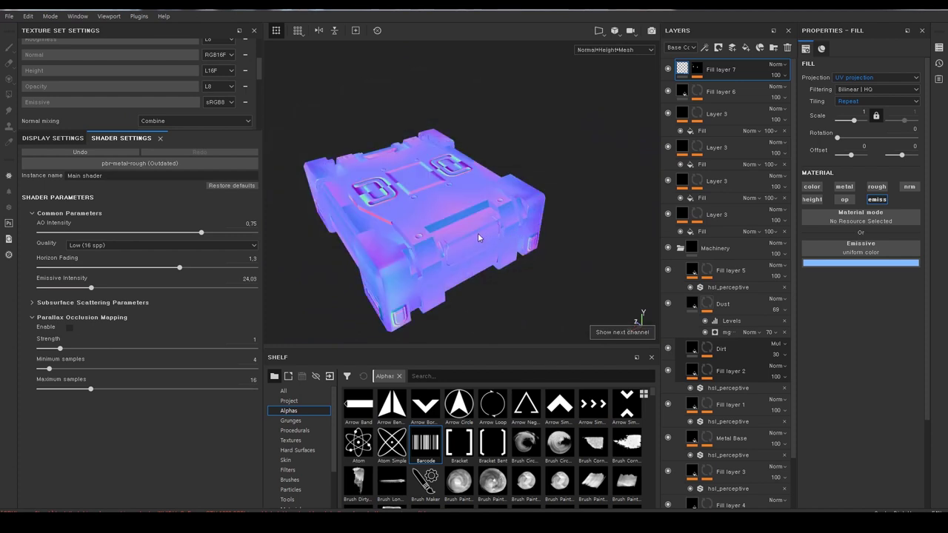
key("c")
key("c")
key("c")
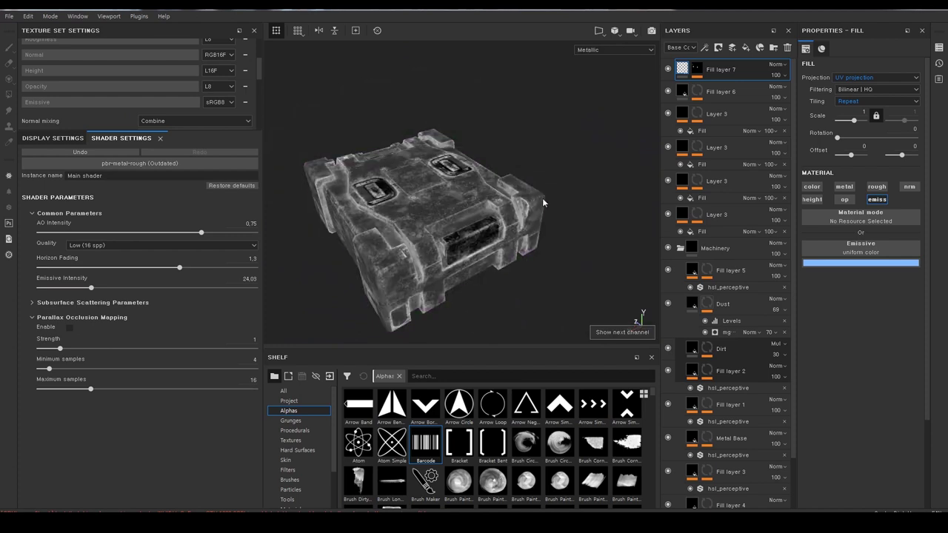
key("c")
key("c")
key("c")
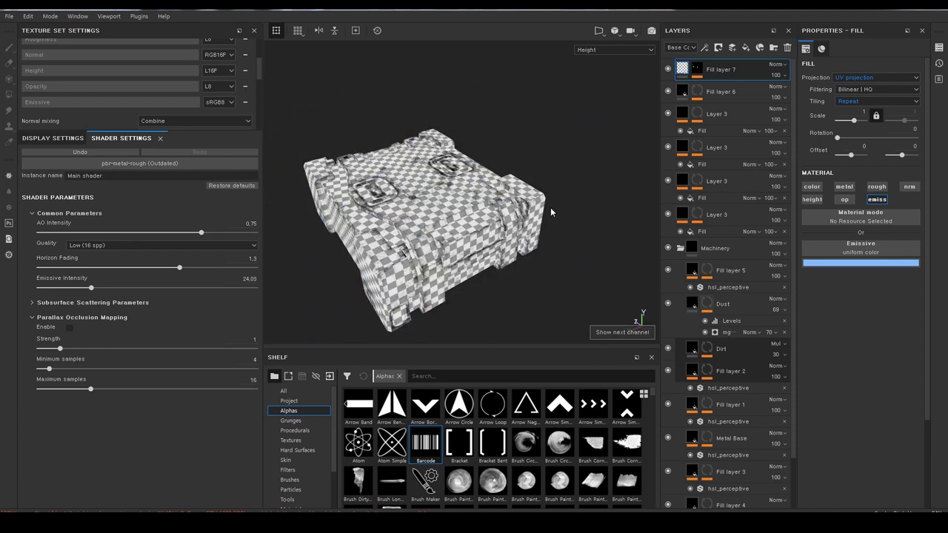
key("c")
key("c")
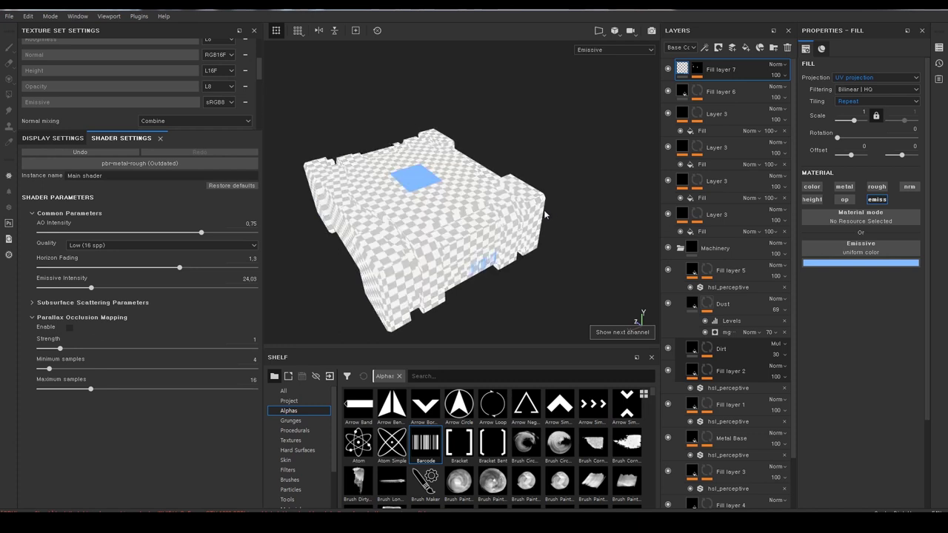
mouse_move(444, 216)
left_mouse_down("alt")
mouse_move(467, 232)
mouse_move(416, 242)
left_mouse_up("alt")
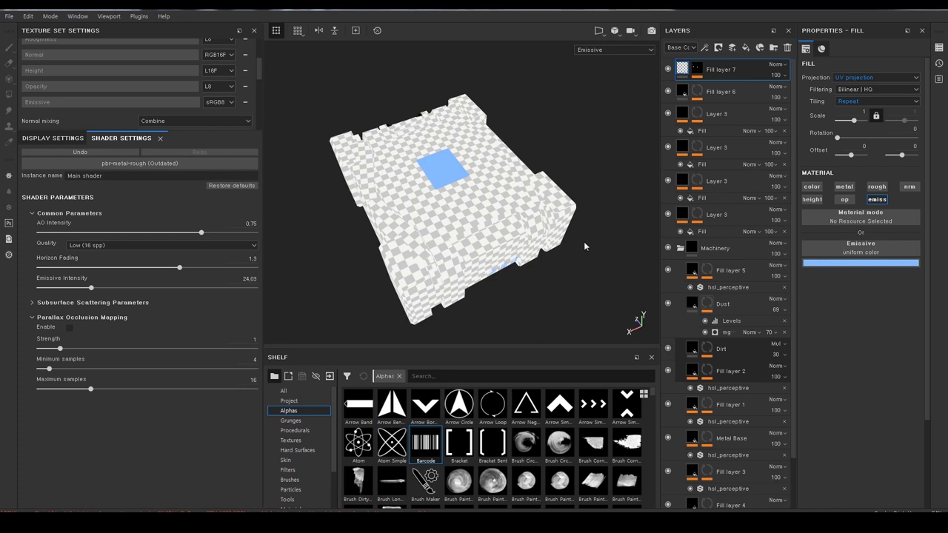
- Show the 2D UV layout beside the 3D view and inspect where the emissive islands sit
key("F1")
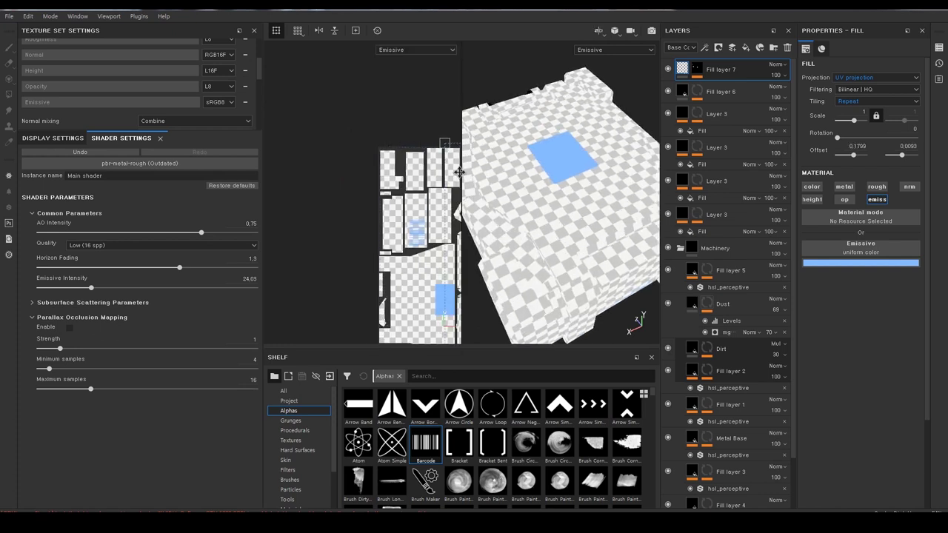
left_click_drag(462, 144, 549, 147)
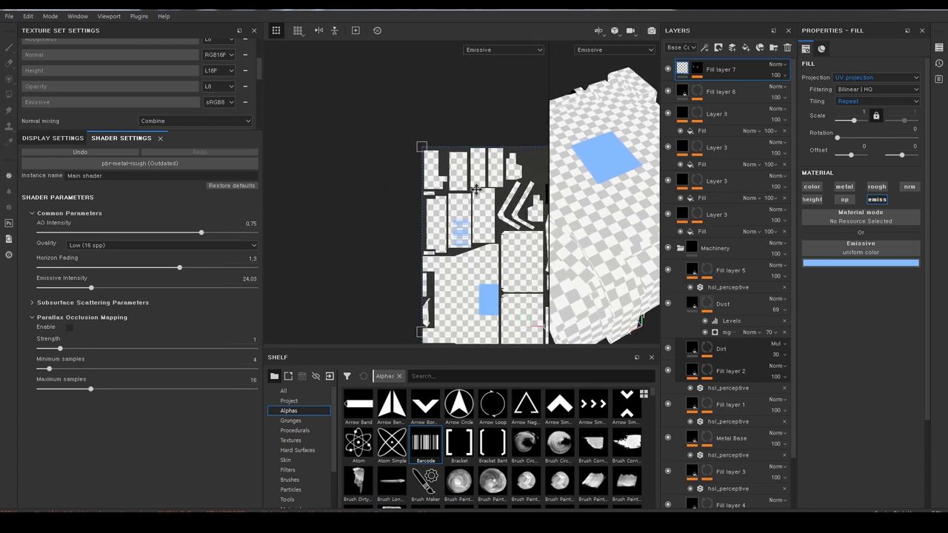
scroll(404, 205, "up", 2)
scroll(404, 205, "up", 2)
scroll(404, 205, "down", 2)
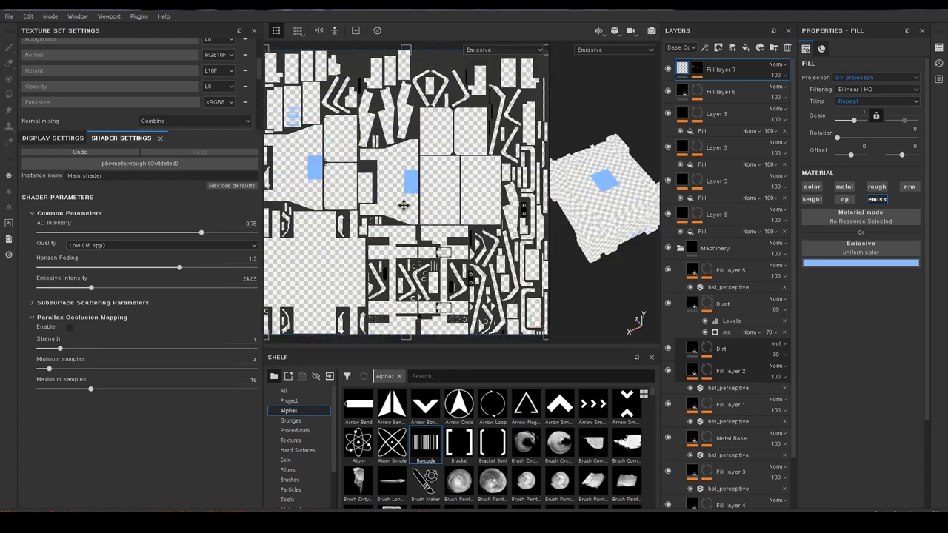
scroll(407, 211, "down", 2)
scroll(424, 226, "down", 1)
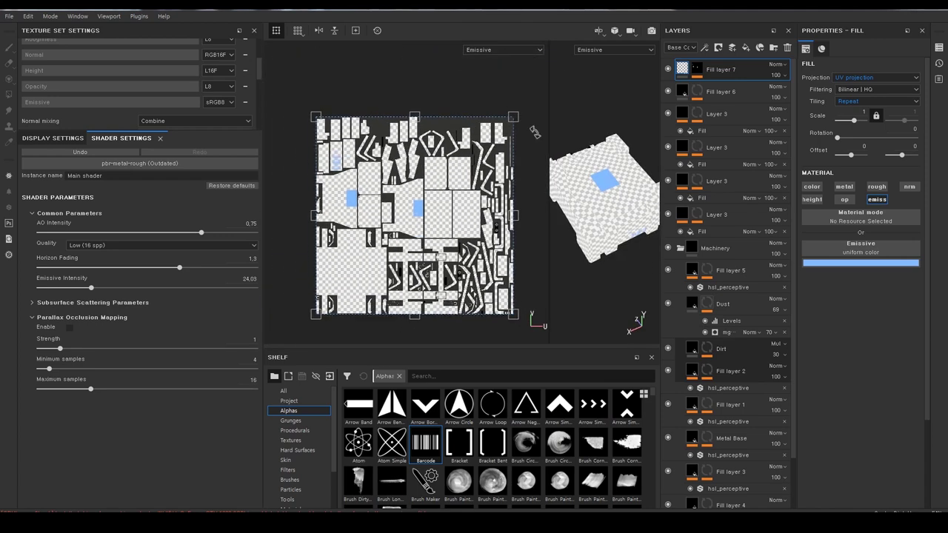
scroll(401, 185, "up", 1)
scroll(399, 221, "up", 2)
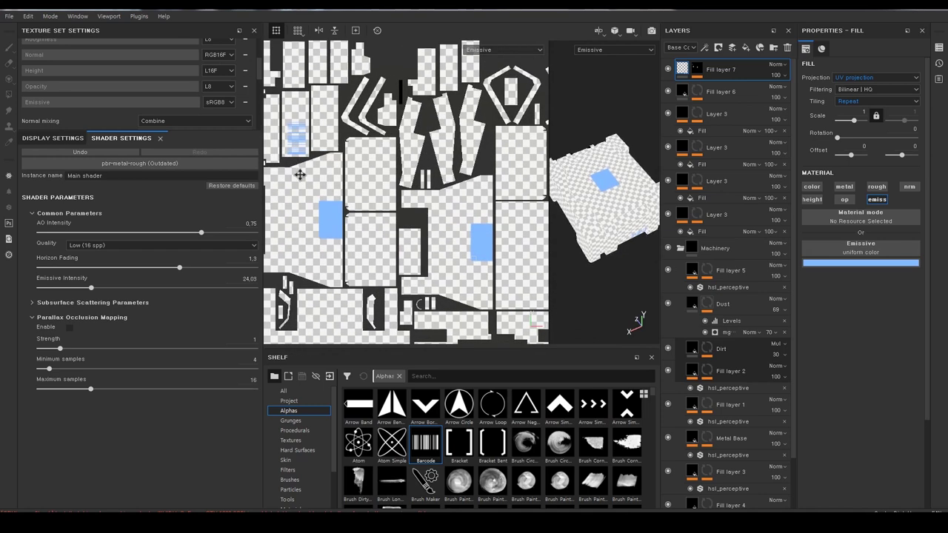
scroll(474, 198, "down", 2)
scroll(508, 188, "up", 1)
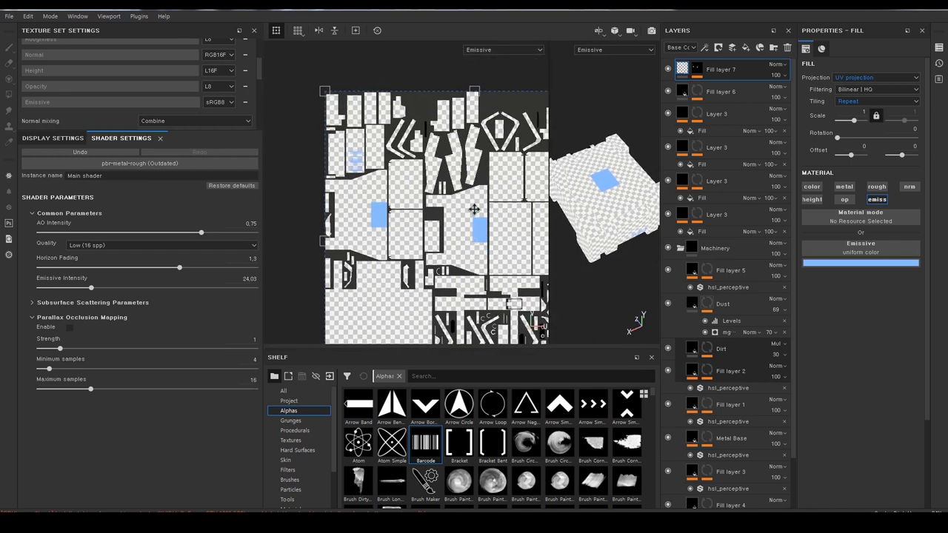
middle_click_drag(475, 210, 444, 165)
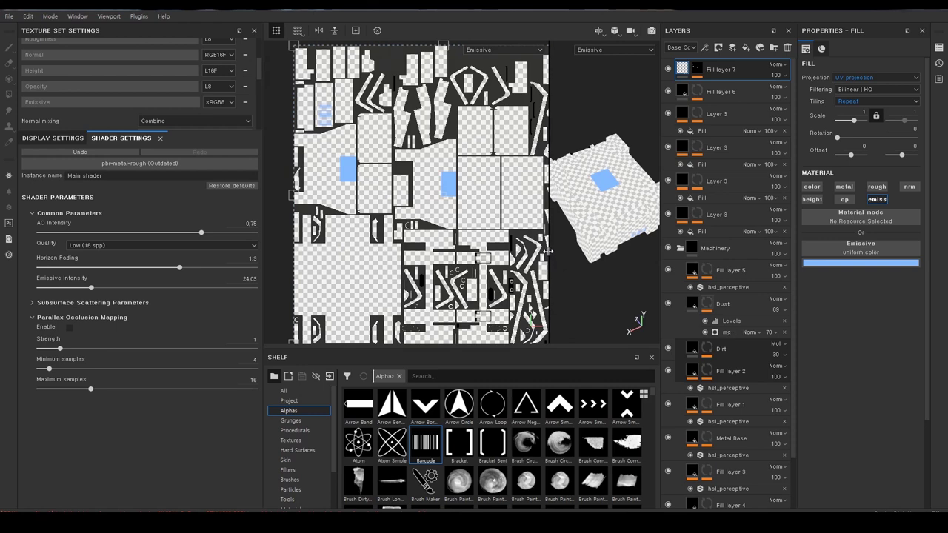
- Close the UV layout and return to the 3D-only viewport
left_click_drag(549, 251, 441, 271)
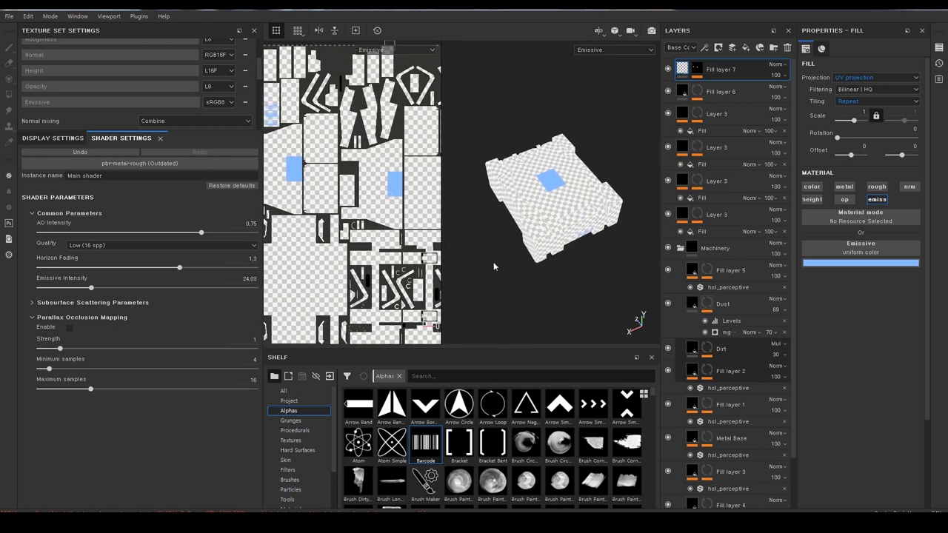
key("F2")
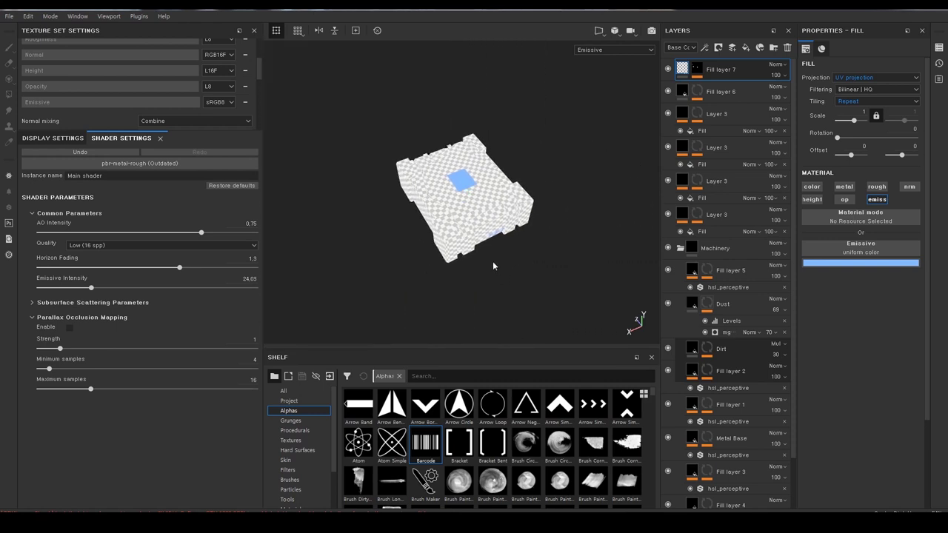
left_click_drag(492, 261, 480, 275, "alt")
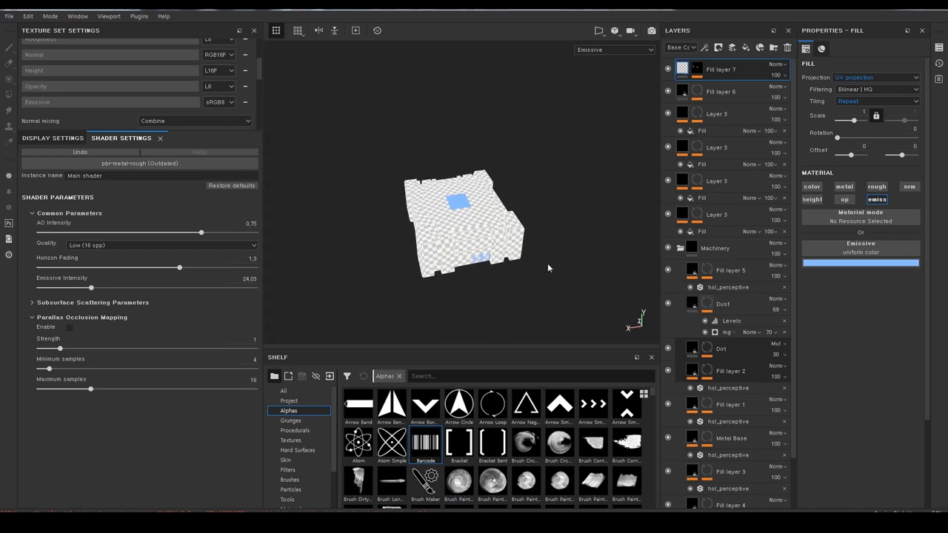
- Return to Material view and lower Emissive Intensity below 24.03
key("m")
scroll(461, 209, "up", 4)
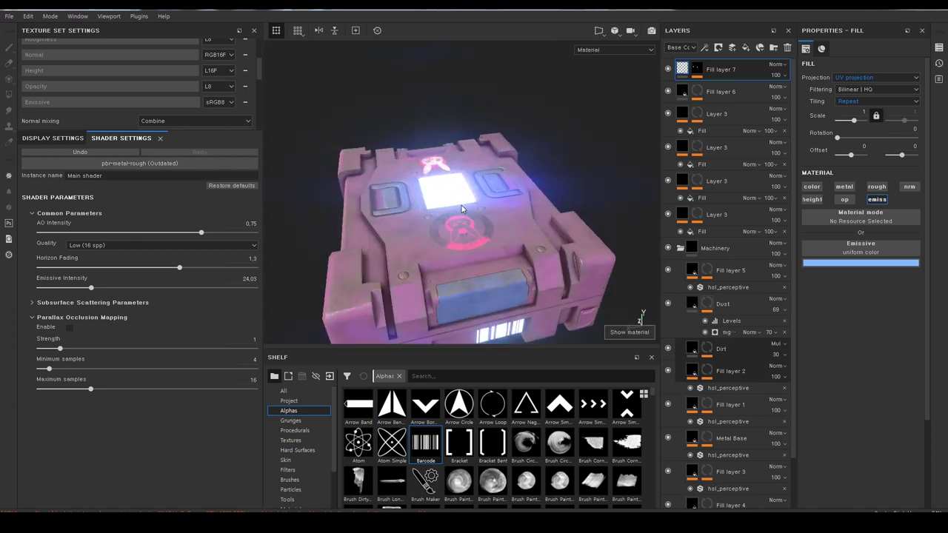
mouse_move(461, 209)
middle_mouse_down("alt")
mouse_move(493, 206)
mouse_move(581, 260)
middle_mouse_up("alt")
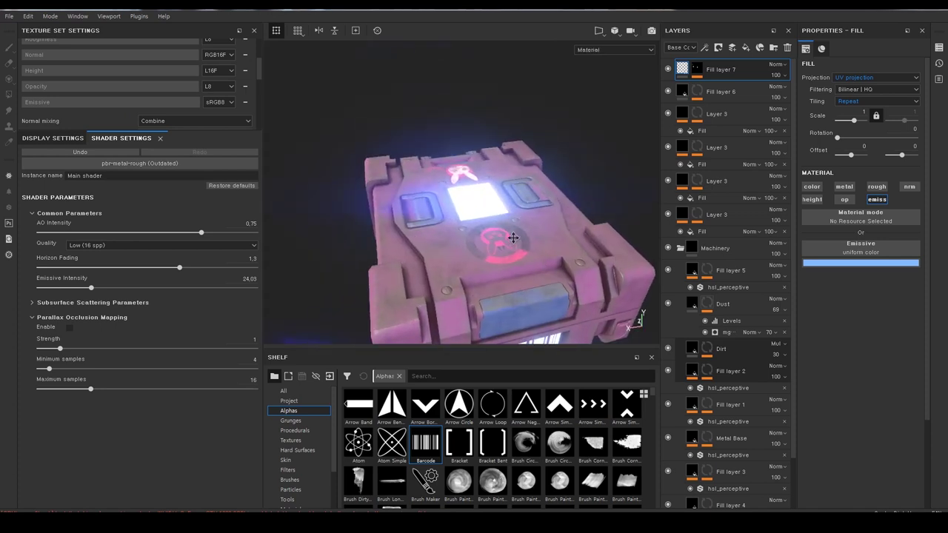
left_click_drag(527, 240, 473, 220, "alt")
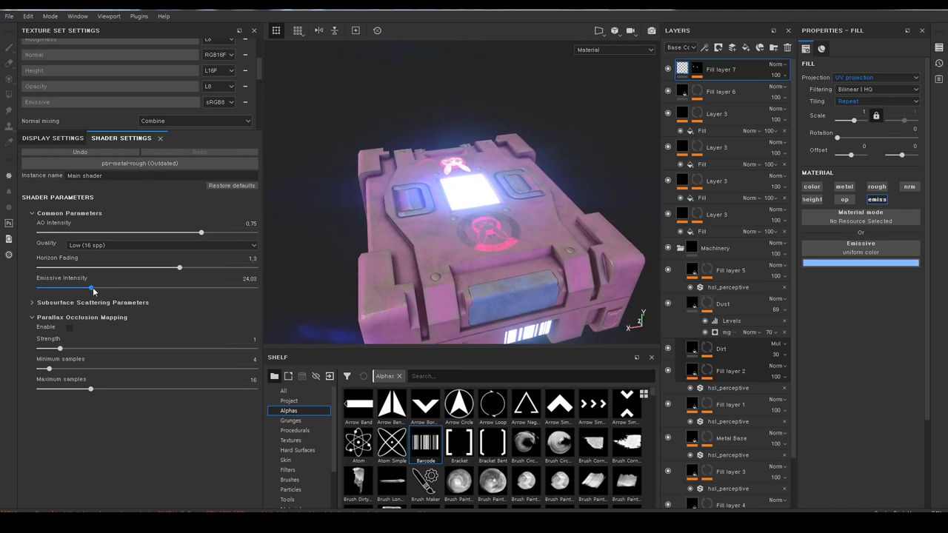
mouse_move(93, 287)
left_mouse_down()
mouse_move(77, 289)
mouse_move(81, 304)
left_mouse_up()
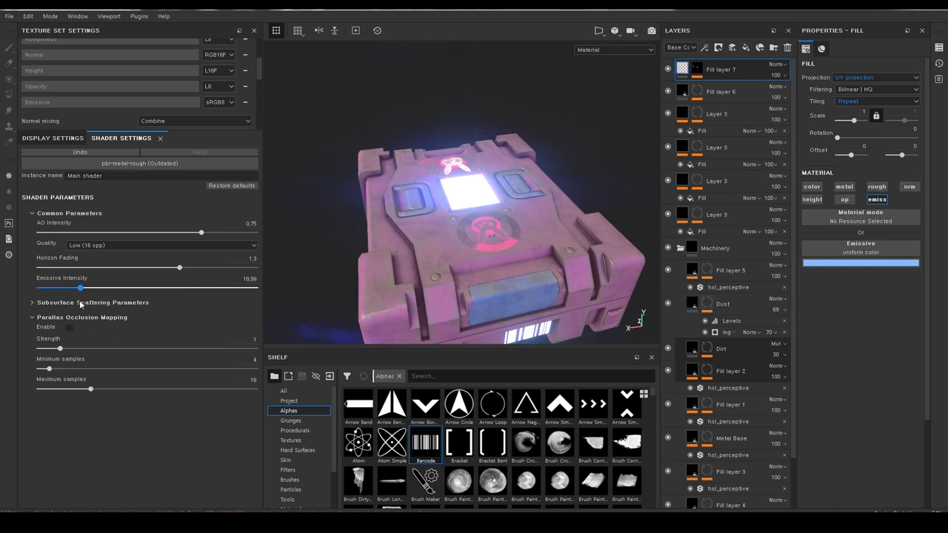
left_click(80, 287)
- Settle Emissive Intensity at about 18.99 and check the glow under rotated lighting
left_click_drag(488, 239, 437, 217, "alt")
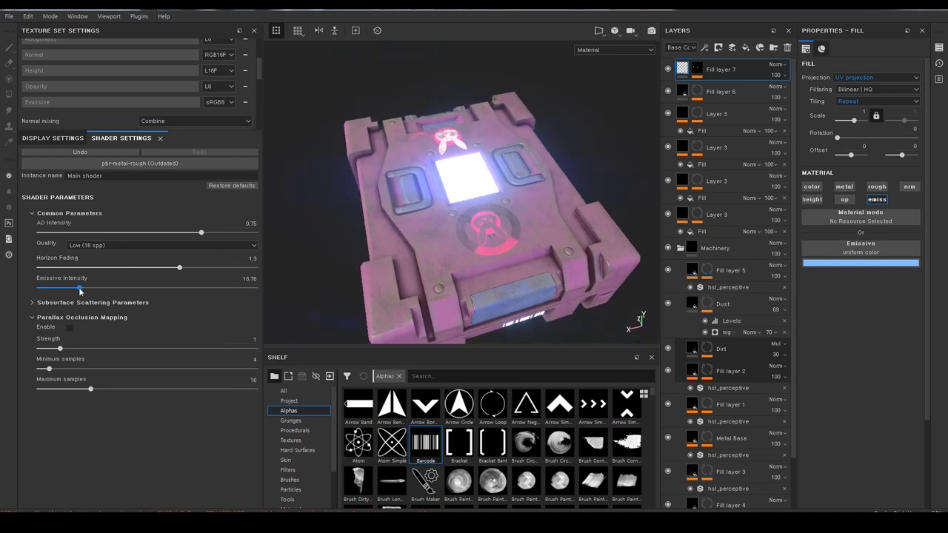
left_click_drag(80, 289, 83, 291)
left_click_drag(550, 223, 567, 170, "alt")
mouse_move(567, 170)
right_mouse_down("shift")
mouse_move(528, 269)
mouse_move(408, 289)
mouse_move(501, 294)
right_mouse_up("shift")
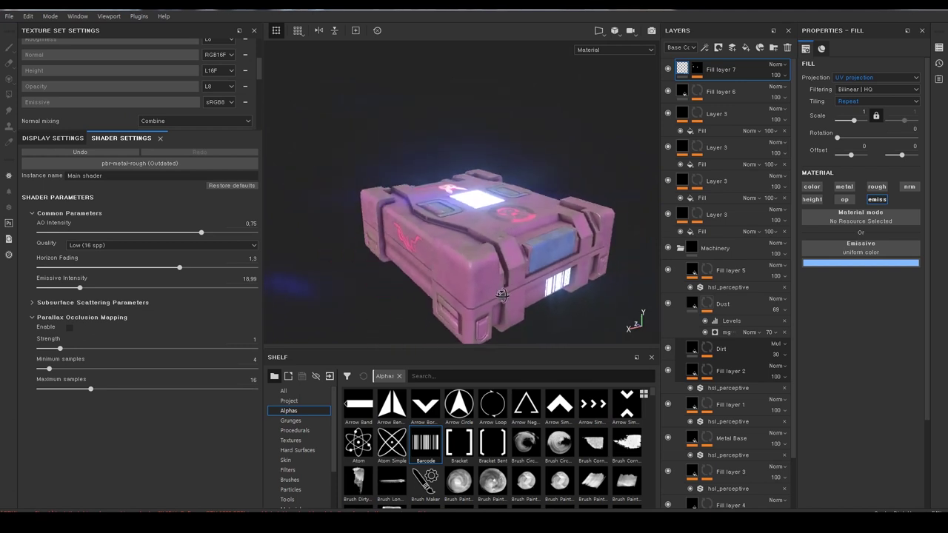
left_click_drag(501, 294, 448, 303, "alt")
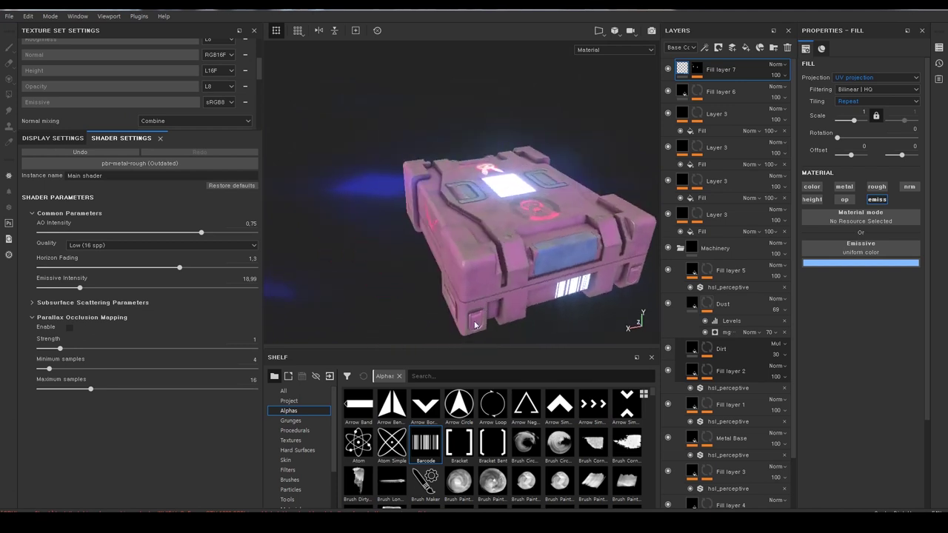
mouse_move(502, 284)
left_mouse_down("alt")
mouse_move(460, 268)
mouse_move(482, 227)
mouse_move(505, 252)
mouse_move(472, 244)
left_mouse_up("alt")
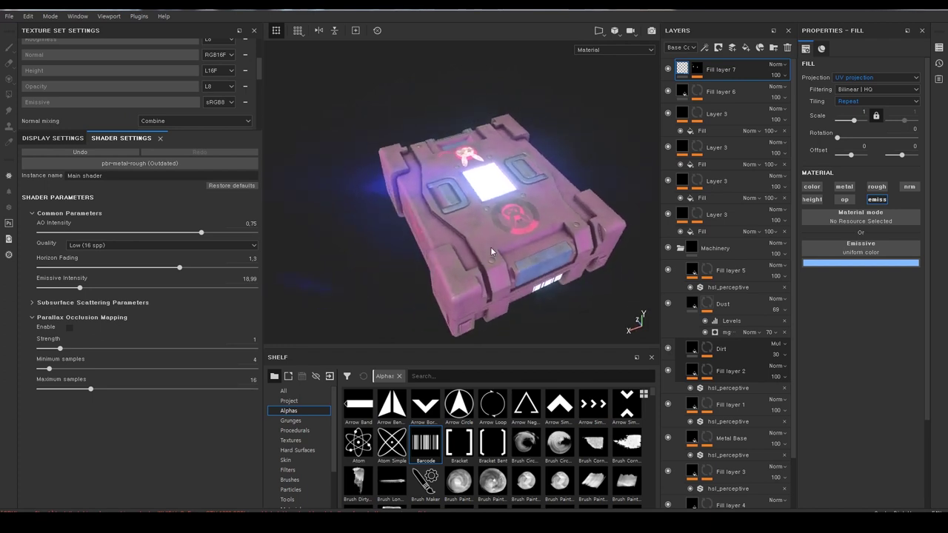
right_click_drag(473, 245, 481, 245, "shift")
mouse_move(487, 254)
left_mouse_down("alt")
mouse_move(545, 282)
mouse_move(539, 261)
left_mouse_up("alt")
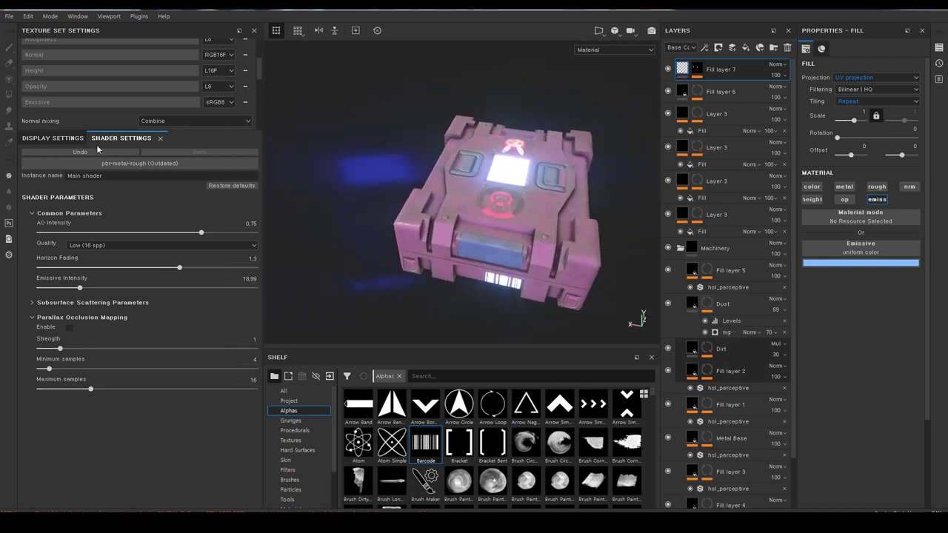
left_click(50, 139)
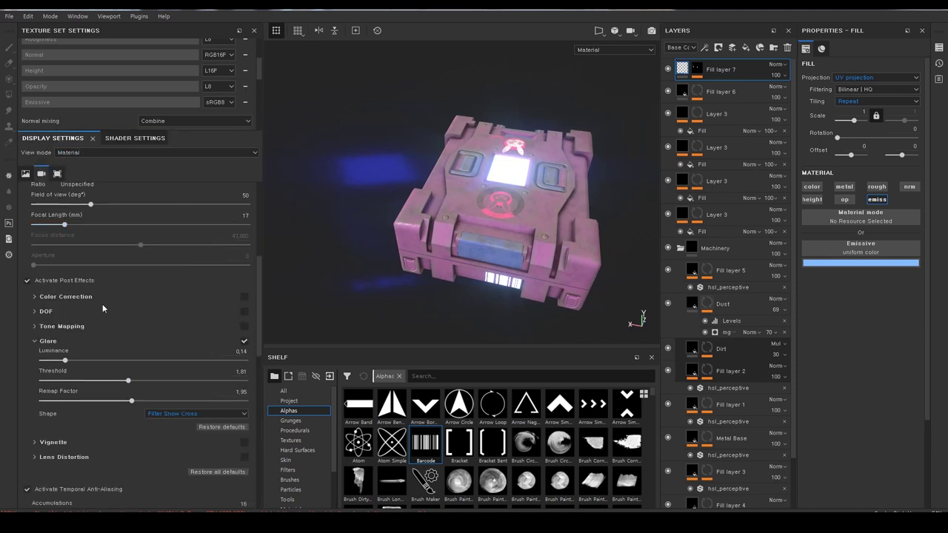
scroll(107, 311, "down", 1)
scroll(129, 319, "down", 1)
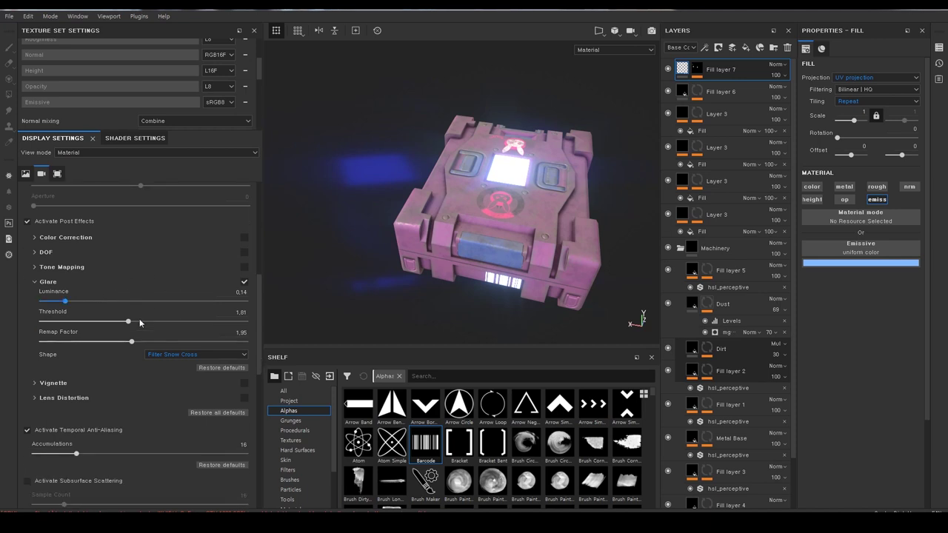
scroll(140, 320, "down", 1)
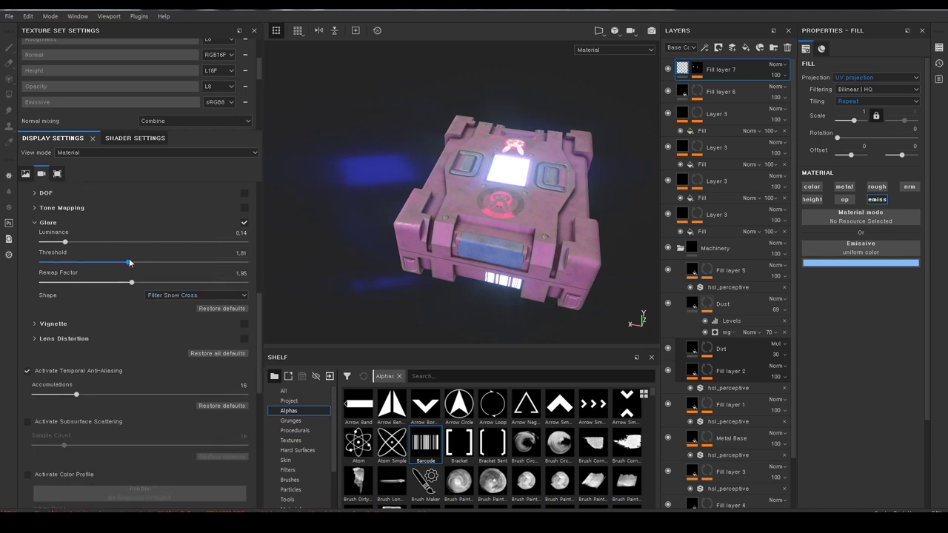
left_click(249, 223)
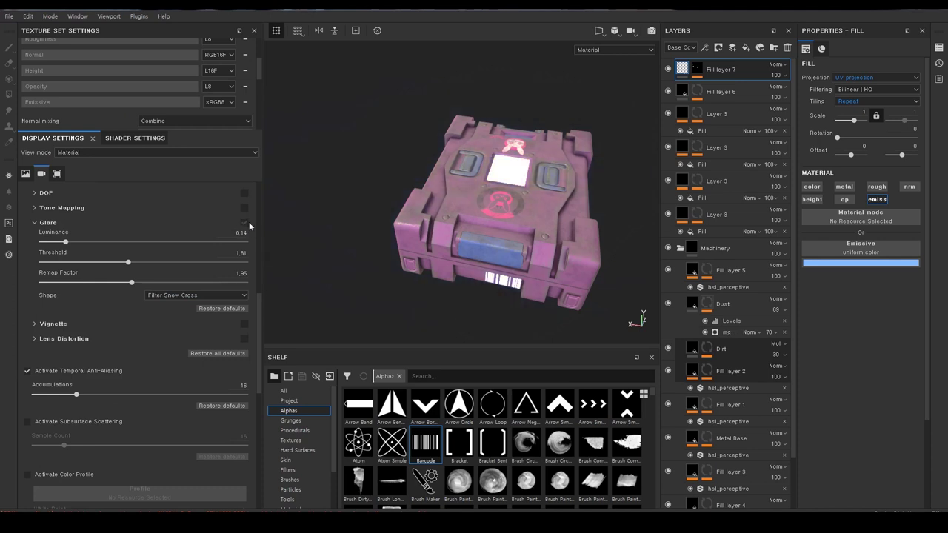
mouse_move(514, 246)
left_mouse_down("alt")
mouse_move(500, 260)
mouse_move(364, 242)
left_mouse_up("alt")
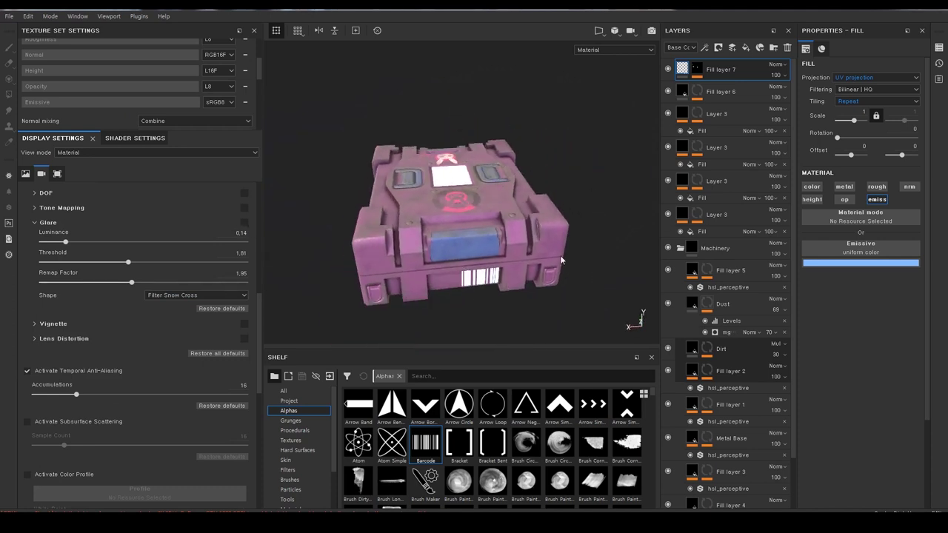
mouse_move(451, 257)
left_mouse_down("alt")
mouse_move(442, 254)
mouse_move(466, 275)
mouse_move(474, 259)
left_mouse_up("alt")
- Expand Fill layer 7, inspect its Barcode and Paint effects, and bring up its context menu
left_click(697, 69)
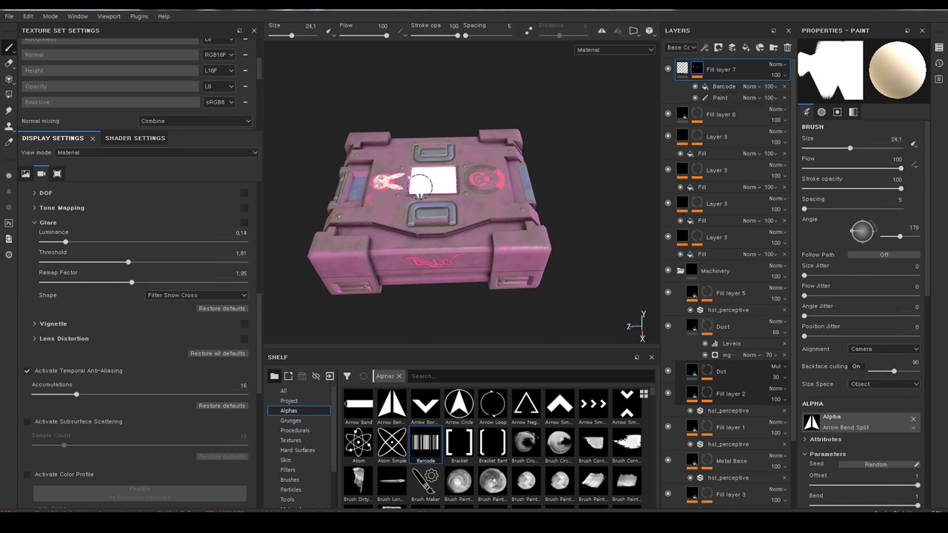
left_click(723, 87)
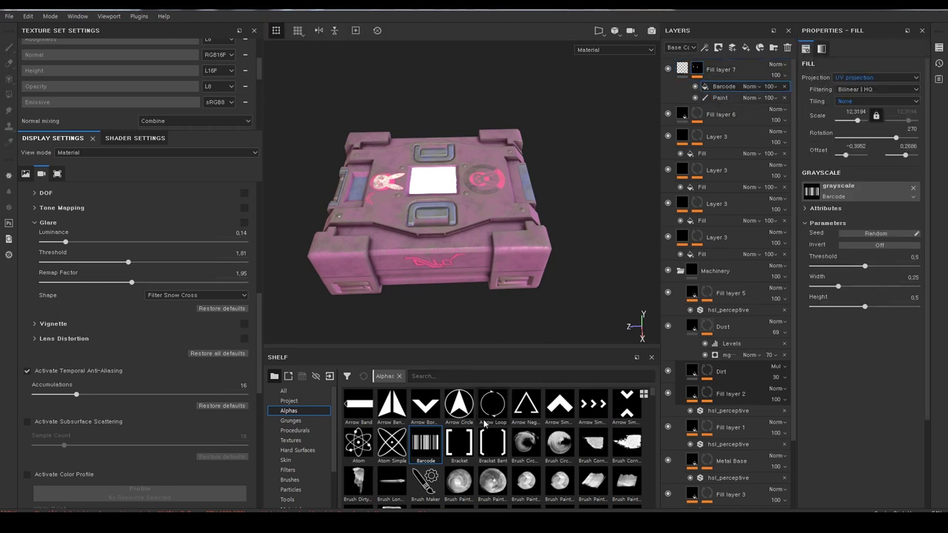
left_click(721, 98)
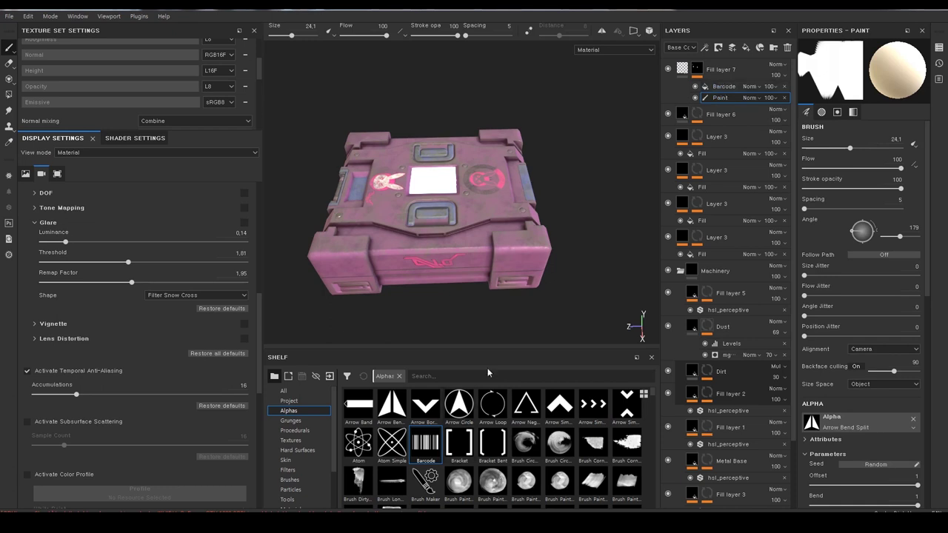
left_click(725, 87)
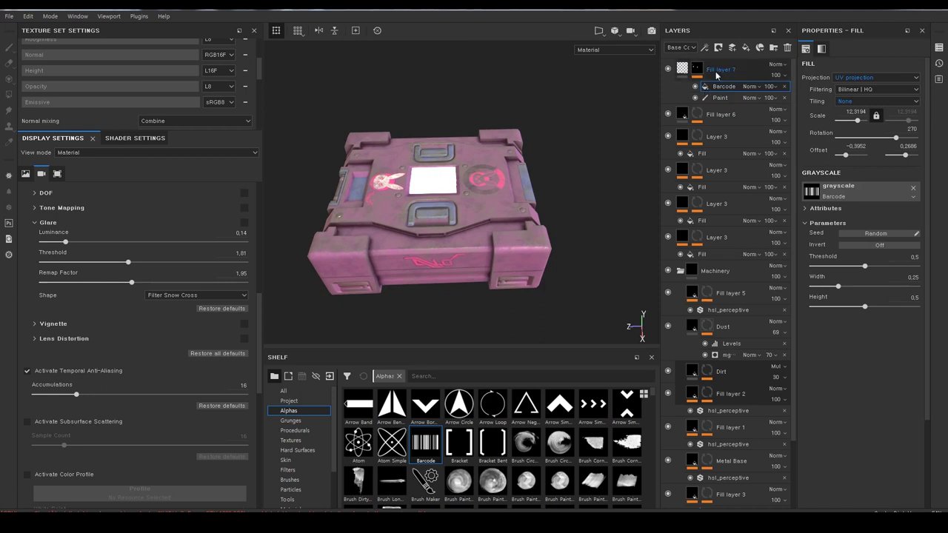
right_click(716, 72)
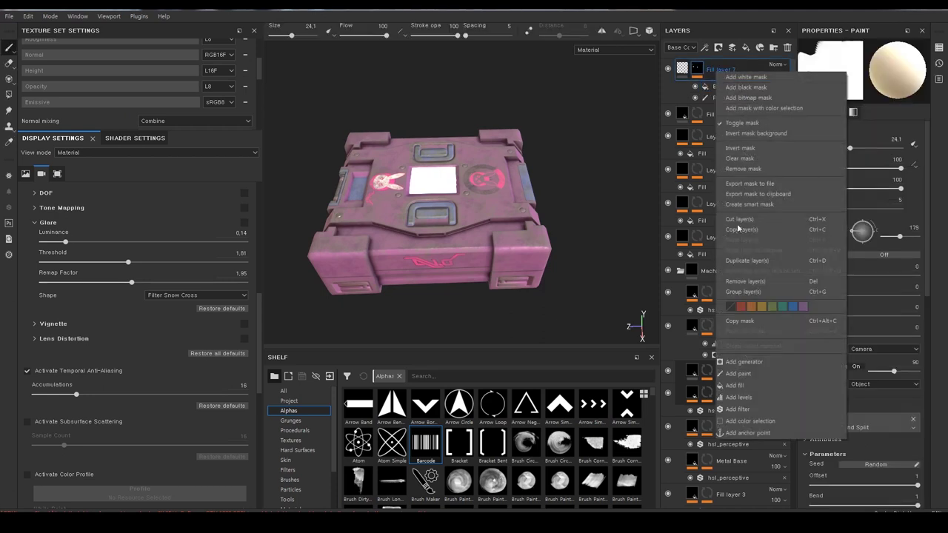
- Add a fill effect to Fill layer 7 using the Arrow Simple alpha
left_click(741, 385)
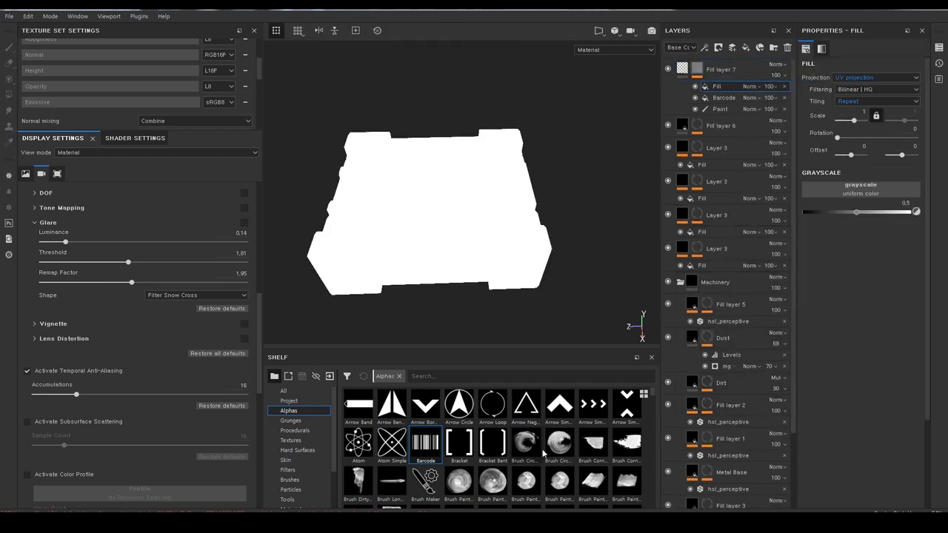
mouse_move(559, 406)
left_mouse_down()
mouse_move(674, 347)
mouse_move(861, 189)
left_mouse_up()
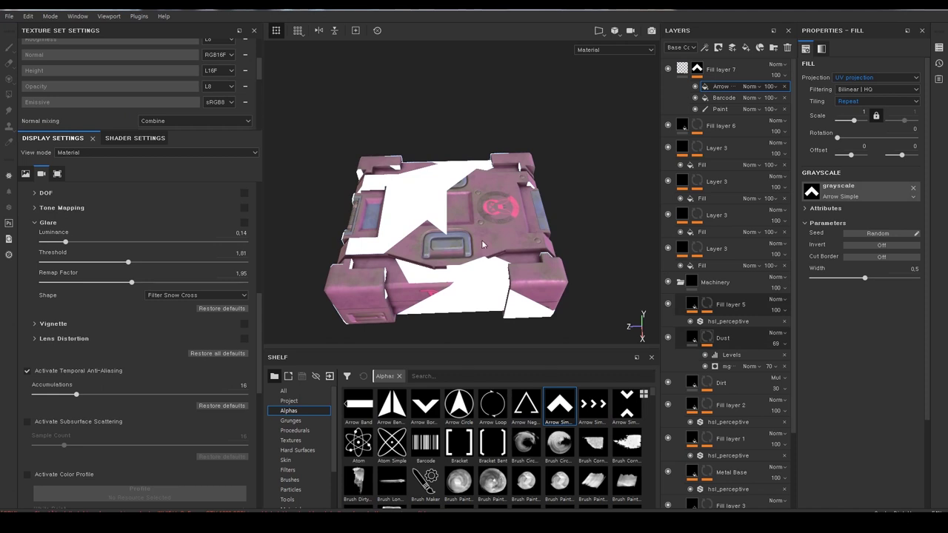
left_click_drag(497, 212, 516, 229, "alt")
scroll(511, 230, "down", 3)
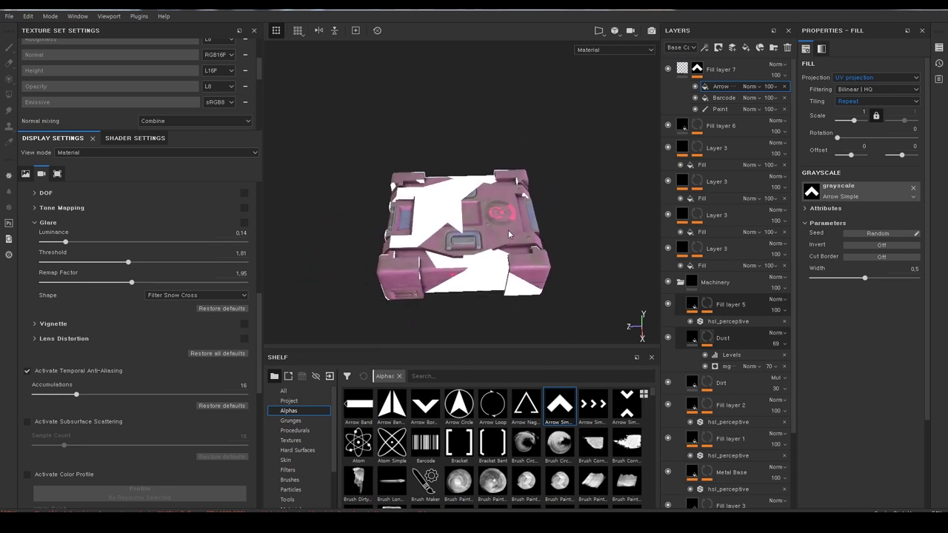
- In the 2D/3D split, scale the arrow projection down to tile at 5.0768
key("F1")
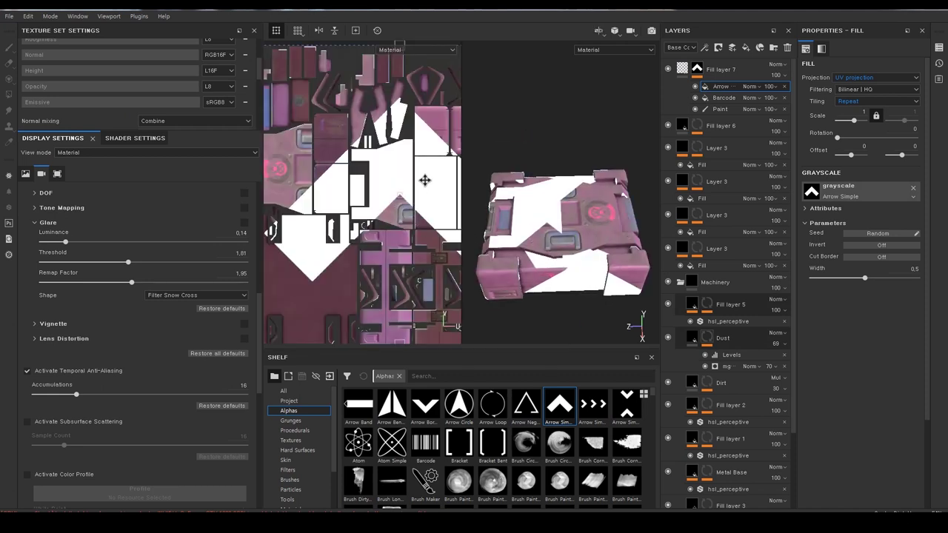
scroll(422, 185, "down", 3)
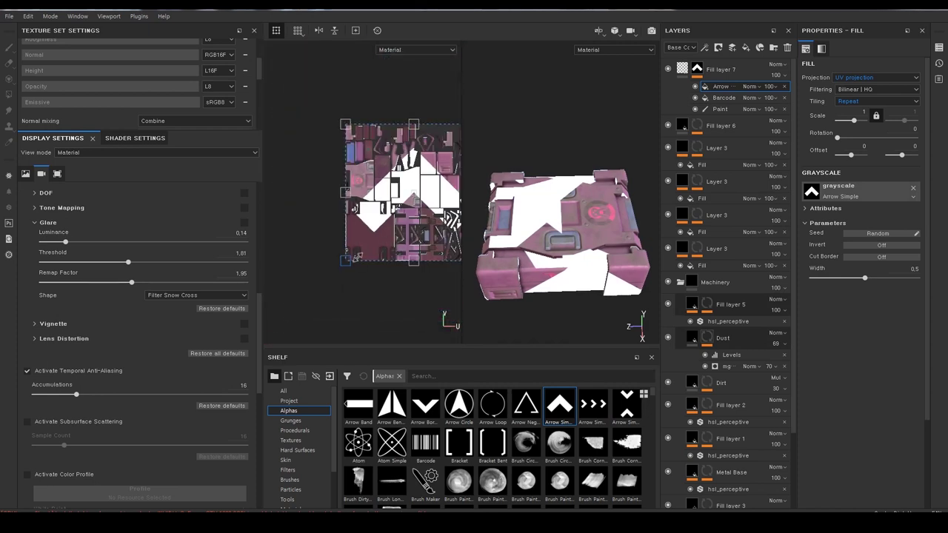
mouse_move(347, 259)
left_mouse_down()
mouse_move(442, 169)
mouse_move(379, 196)
left_mouse_up()
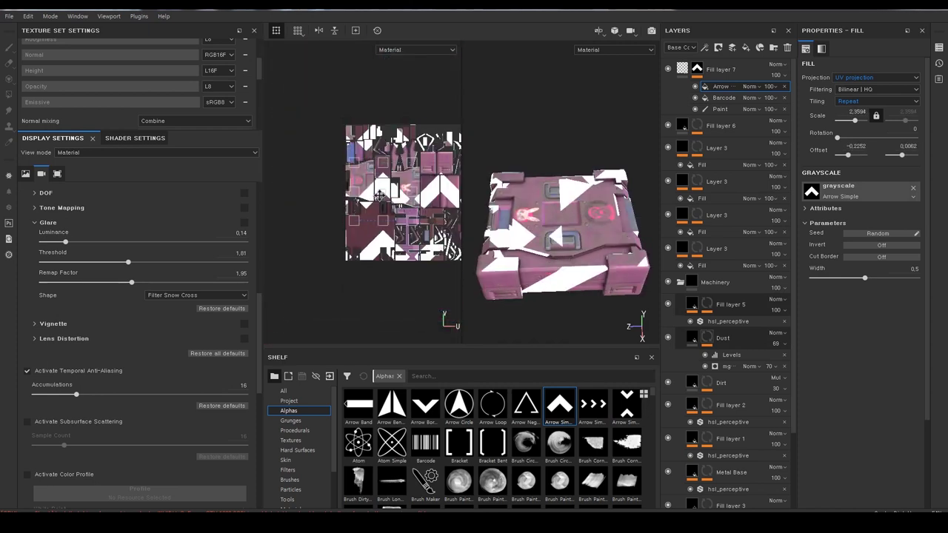
left_click_drag(352, 261, 400, 222)
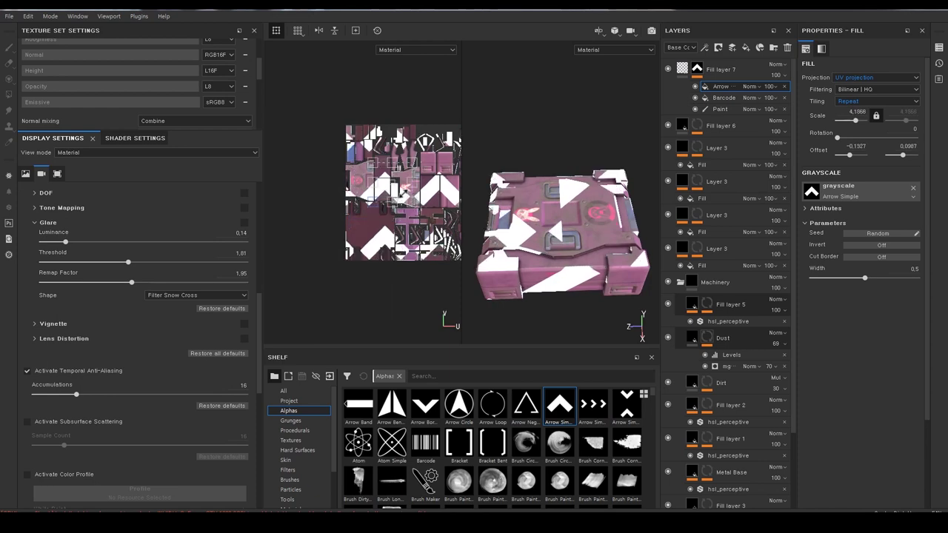
scroll(413, 185, "down", 2)
scroll(363, 192, "up", 4)
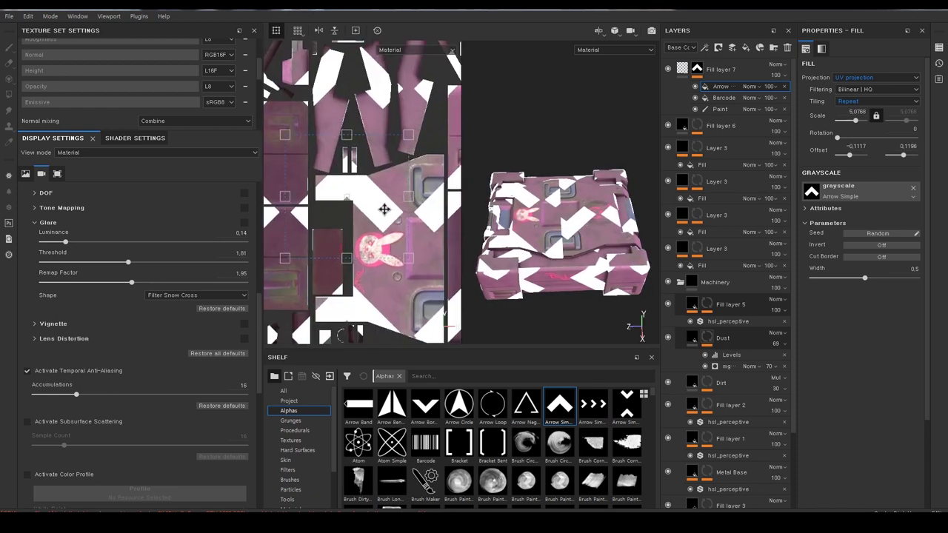
middle_click_drag(381, 205, 409, 207)
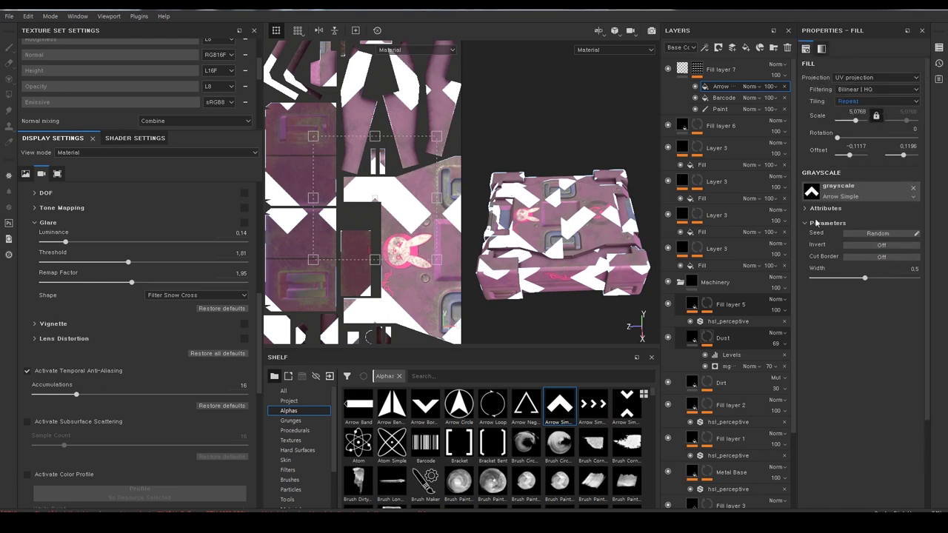
- Set the arrow fill's Tiling to None and place one smaller arrow at scale 9.68
left_click(863, 102)
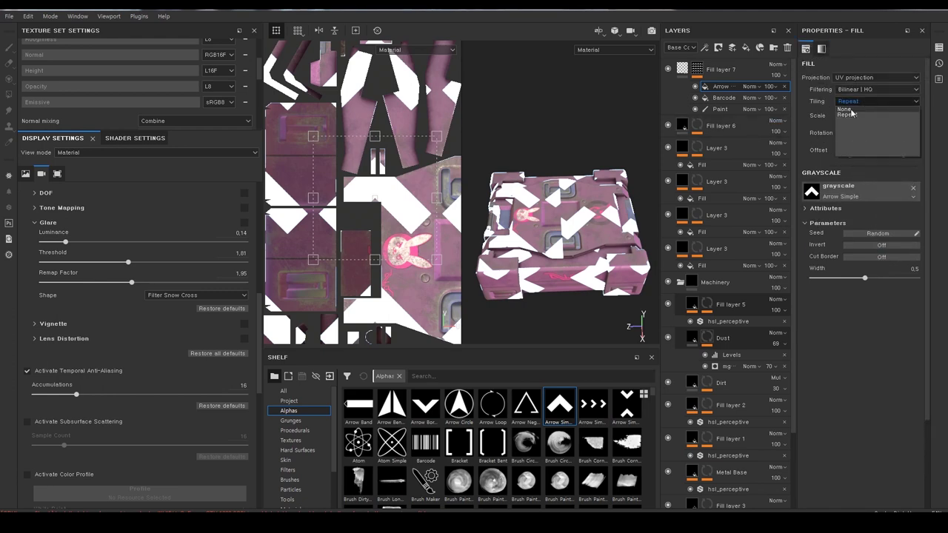
left_click(845, 109)
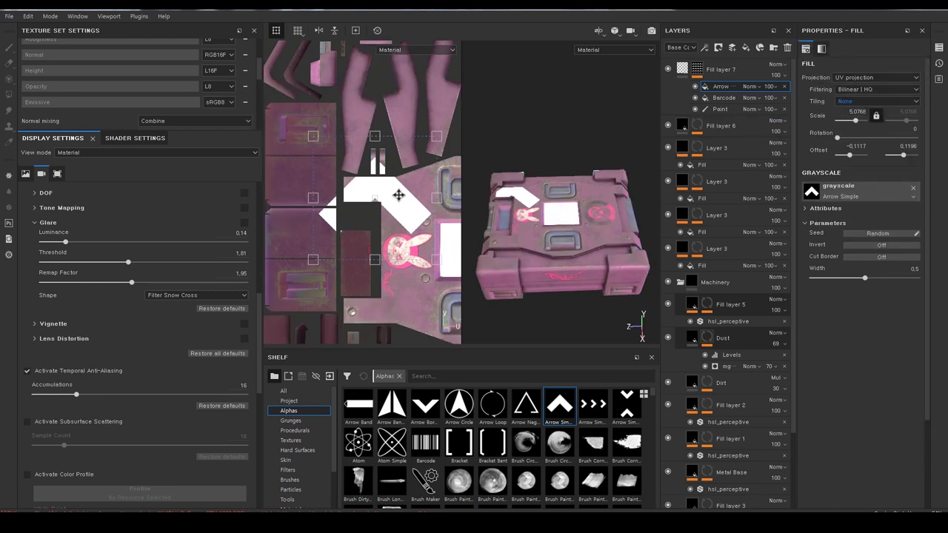
left_click_drag(393, 195, 315, 182)
scroll(314, 182, "up", 2)
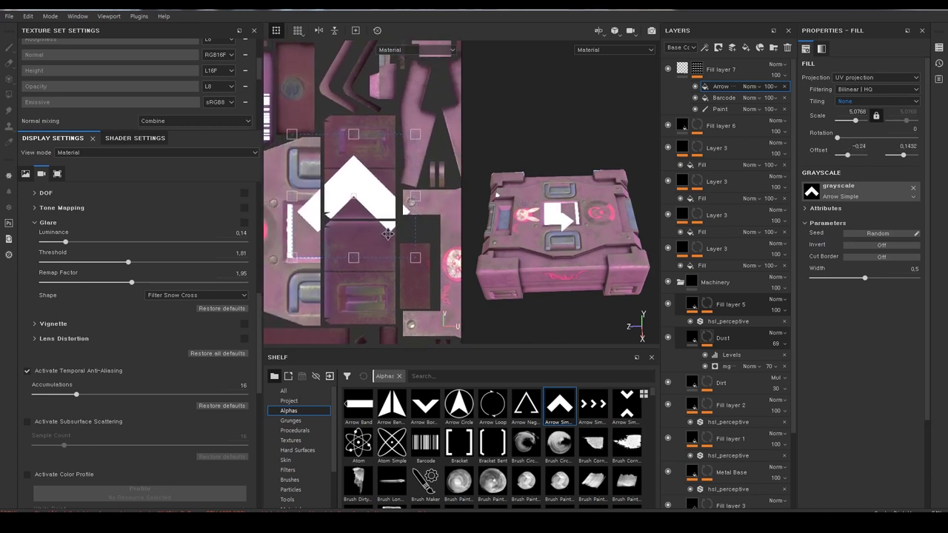
mouse_move(406, 252)
left_mouse_down()
mouse_move(345, 197)
mouse_move(393, 212)
mouse_move(394, 229)
left_mouse_up()
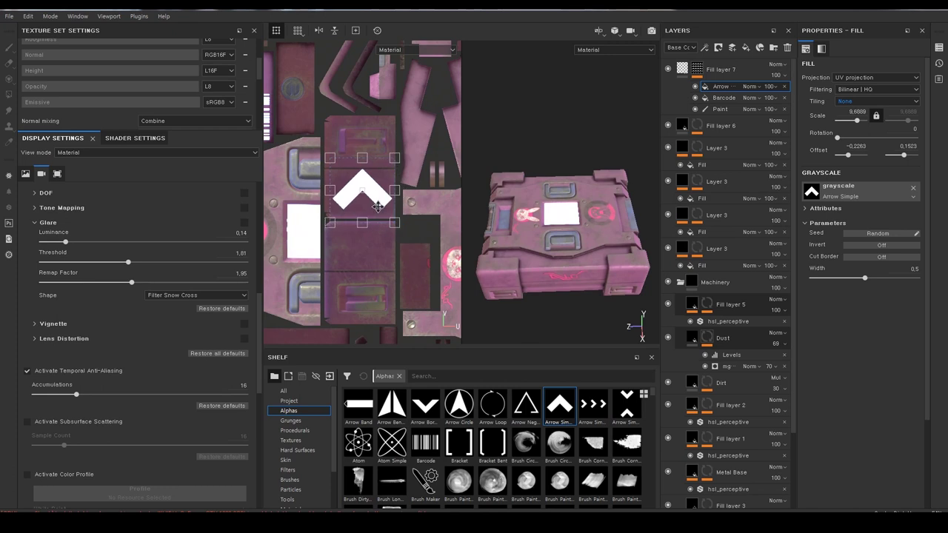
left_click_drag(548, 309, 598, 254, "alt")
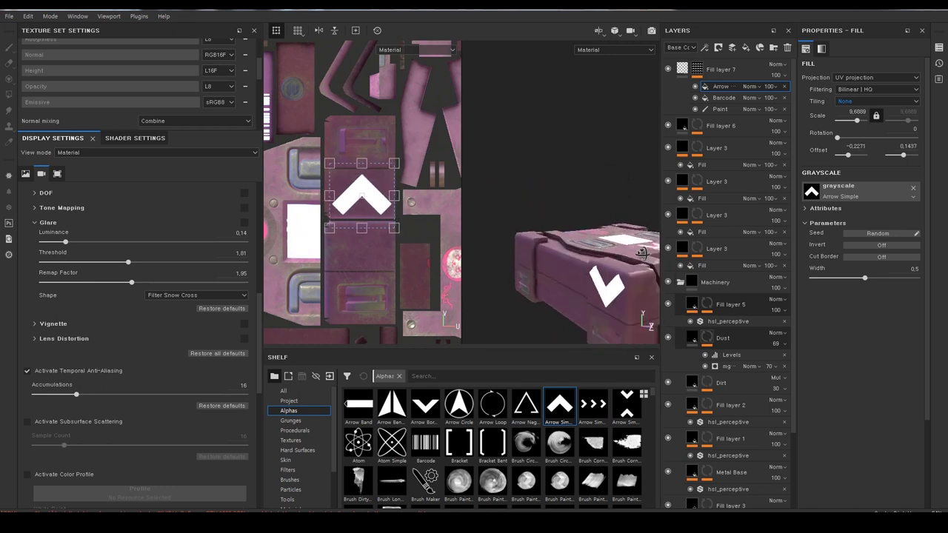
- Switch to the 3D-only view and review the single arrow under rotated lighting
key("F2")
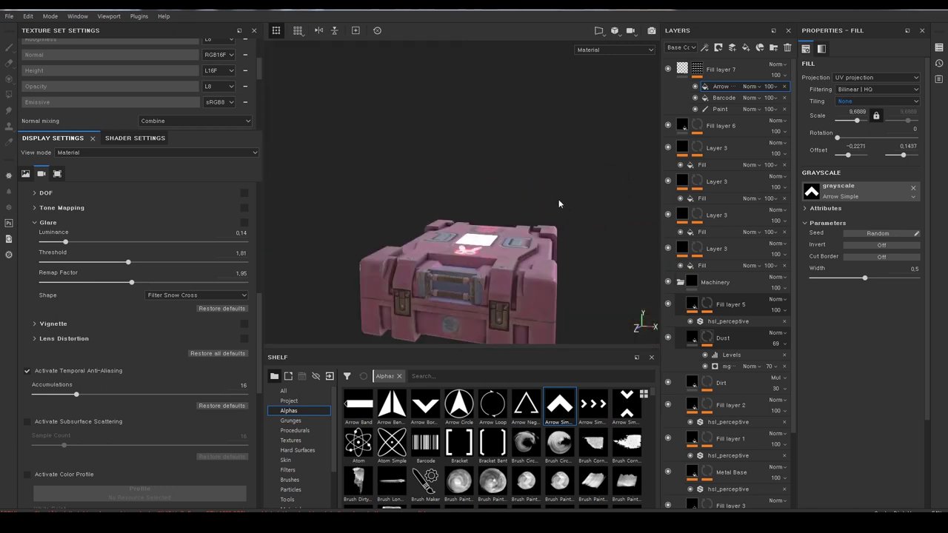
left_click_drag(501, 239, 502, 297, "alt")
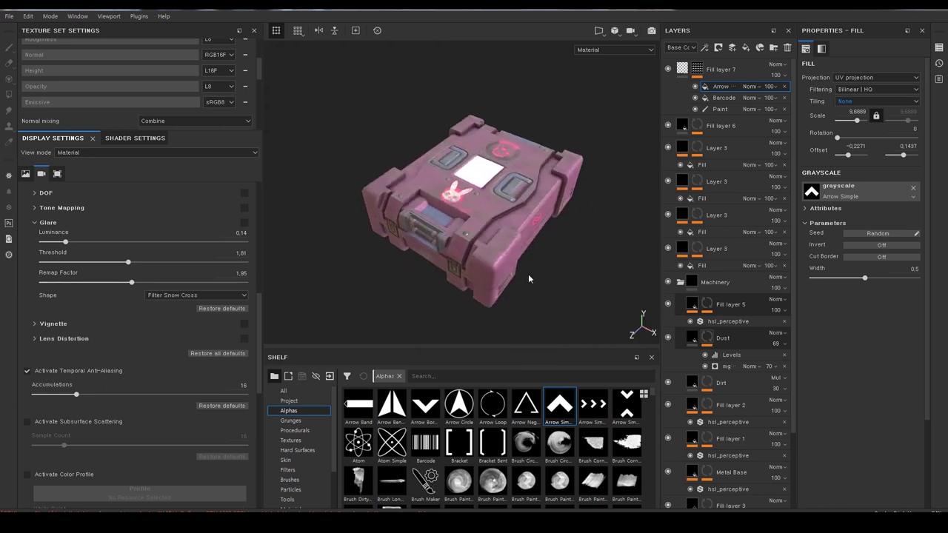
right_click_drag(502, 297, 512, 296, "shift")
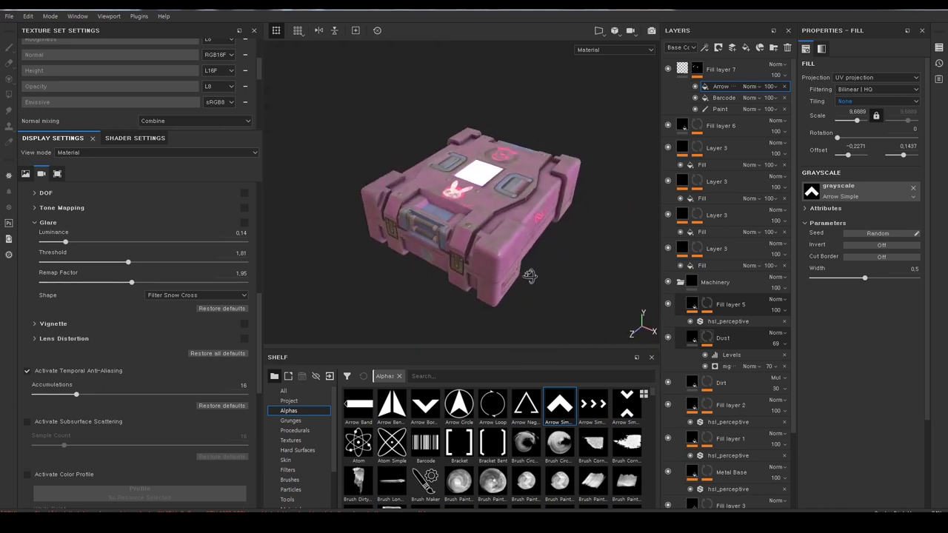
left_click_drag(527, 288, 504, 282, "alt")
right_click_drag(504, 273, 520, 275, "shift")
left_click_drag(520, 275, 527, 308, "alt")
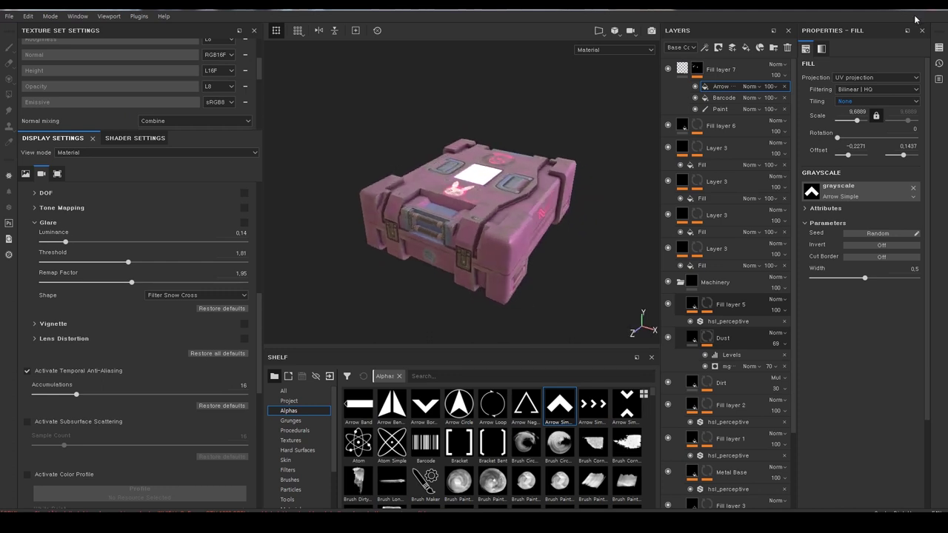